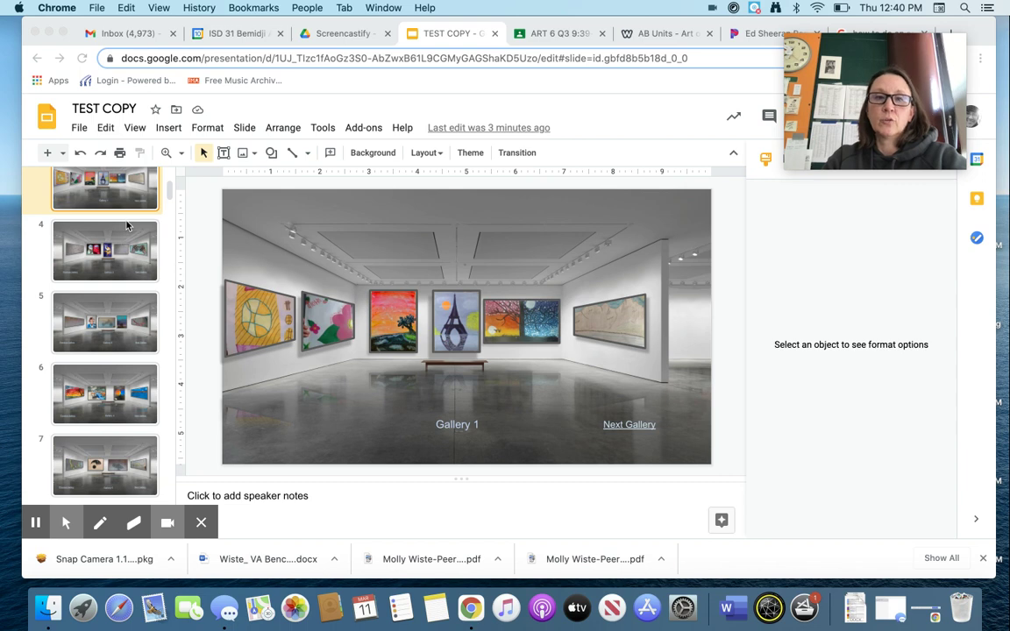
Go to slide 2, the Gallery 1 room, and select the painting on its back wall.
scroll(120, 246, "up", 5)
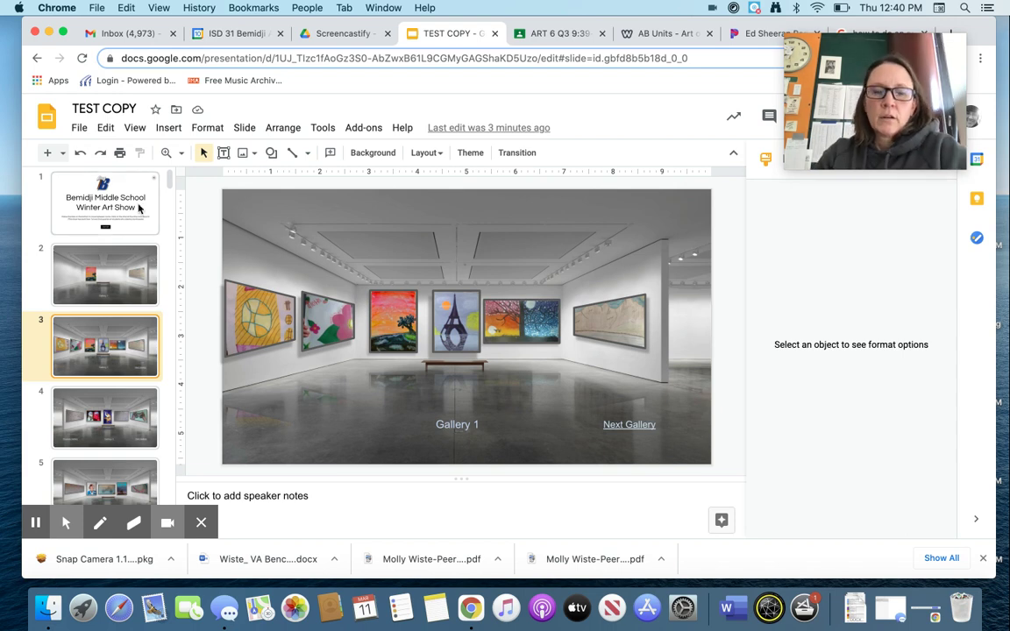
left_click(136, 208)
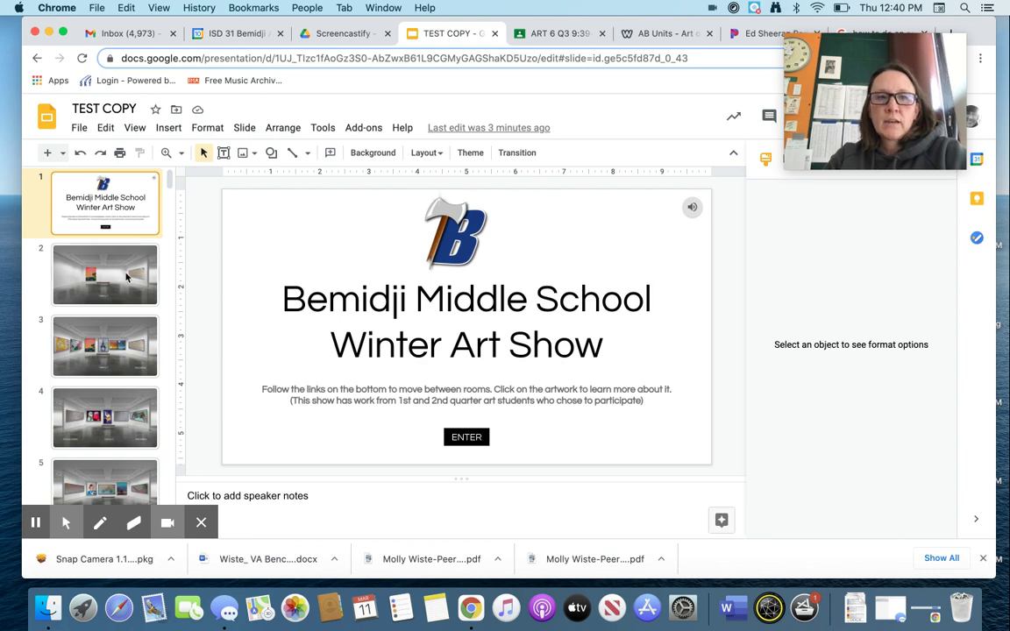
left_click(126, 278)
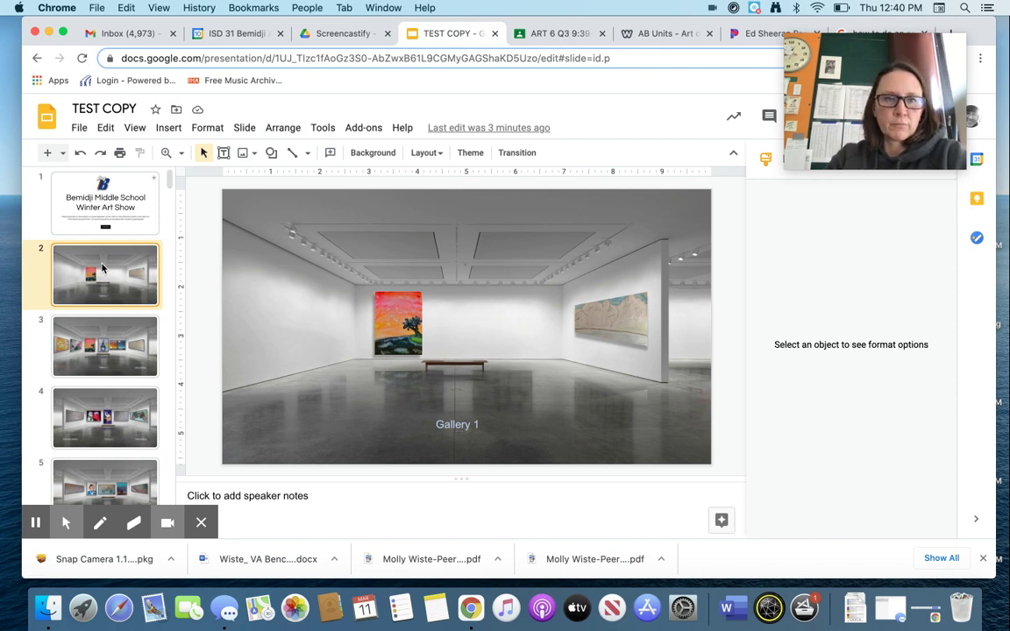
left_click(388, 323)
Delete the back-wall painting and the right-wall painting from slide 2.
key("Delete")
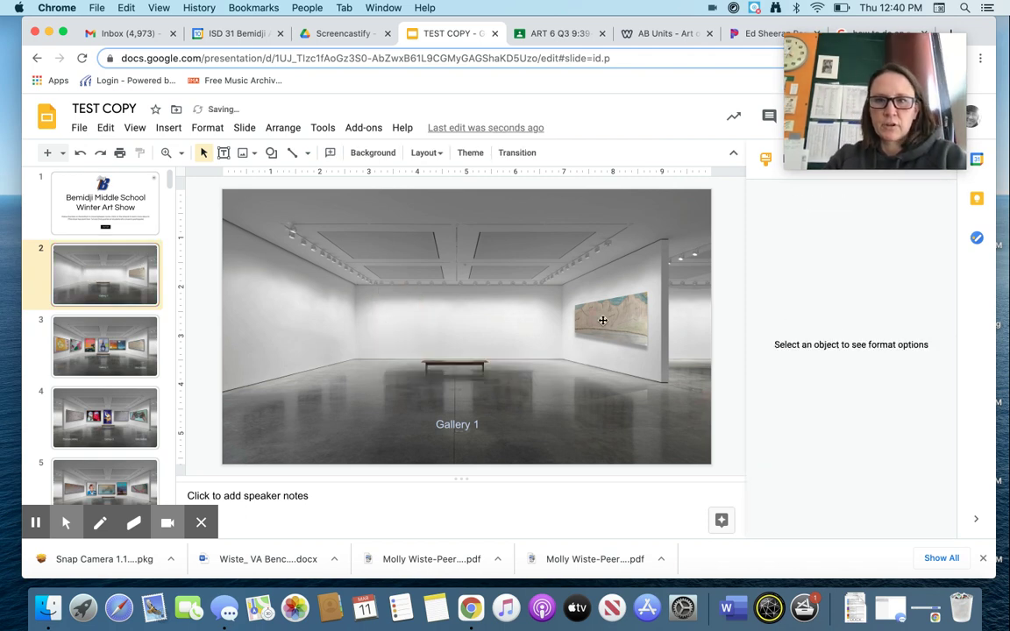
left_click(601, 321)
key("Delete")
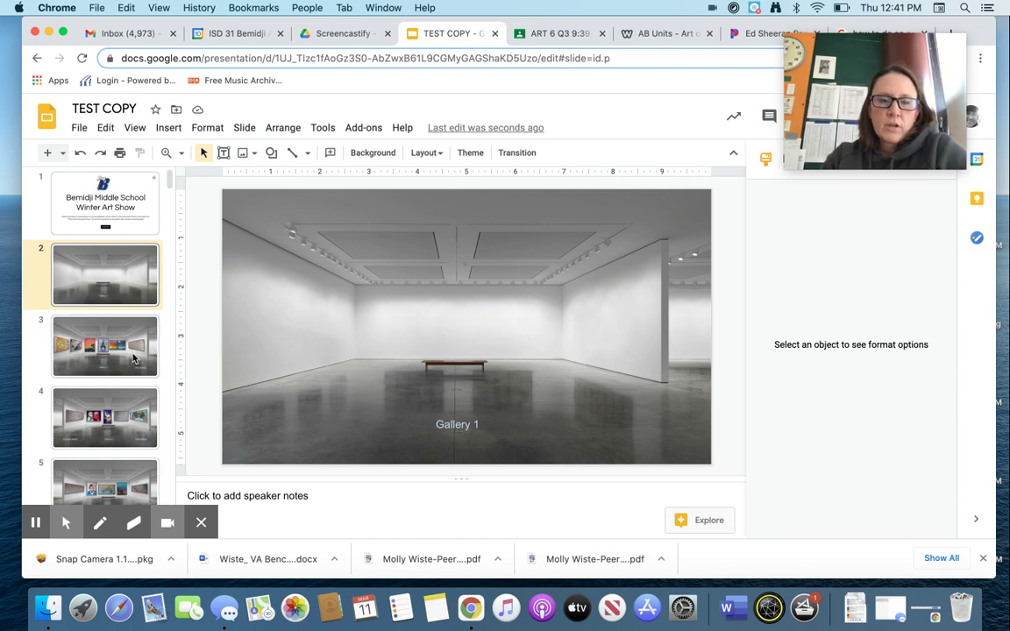
Look over the gallery slides 3 and 4, then return to the empty slide 2.
left_click(134, 359)
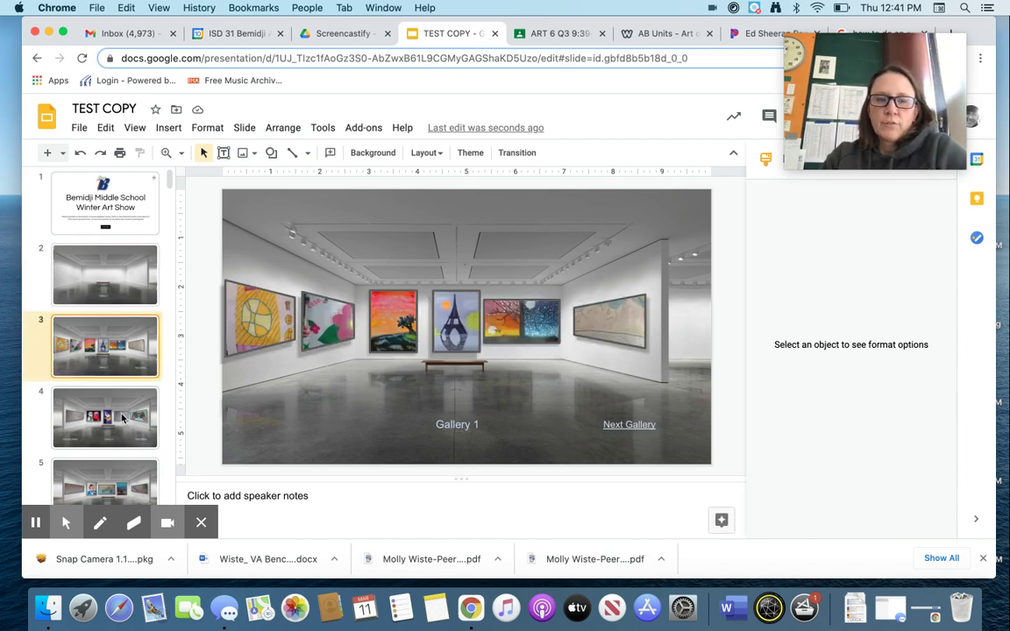
left_click(123, 419)
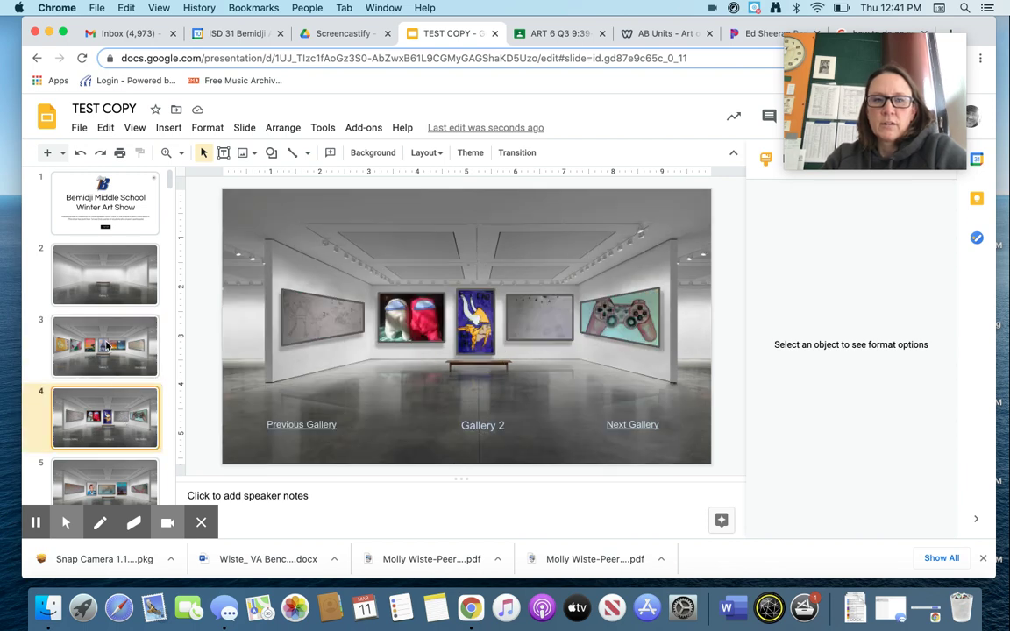
left_click(106, 345)
left_click(87, 249)
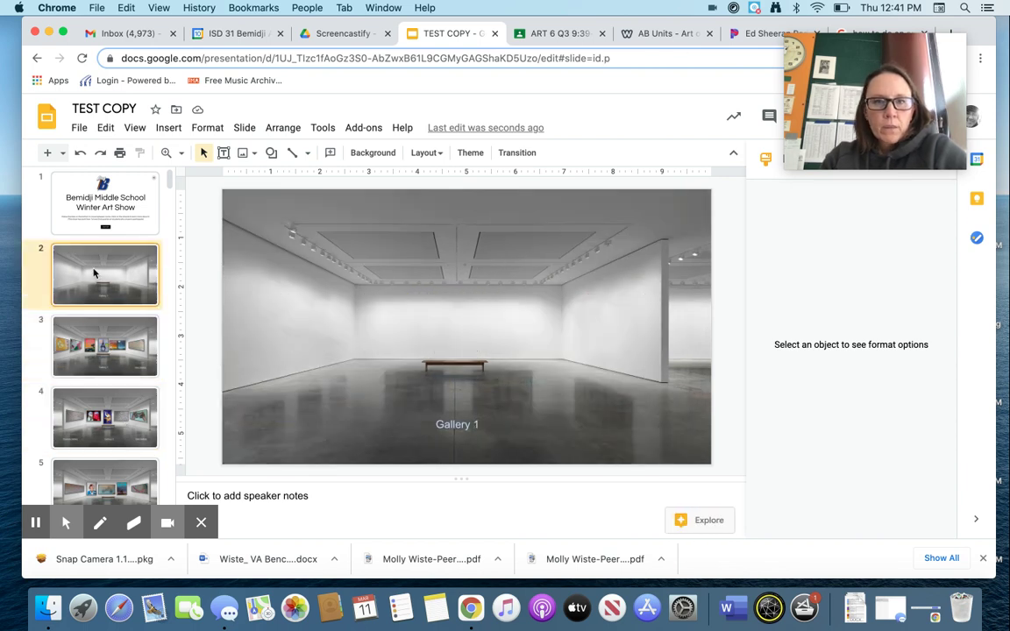
Insert the sunset painting from the art show Drive folder and drag it onto the back wall.
left_click(171, 128)
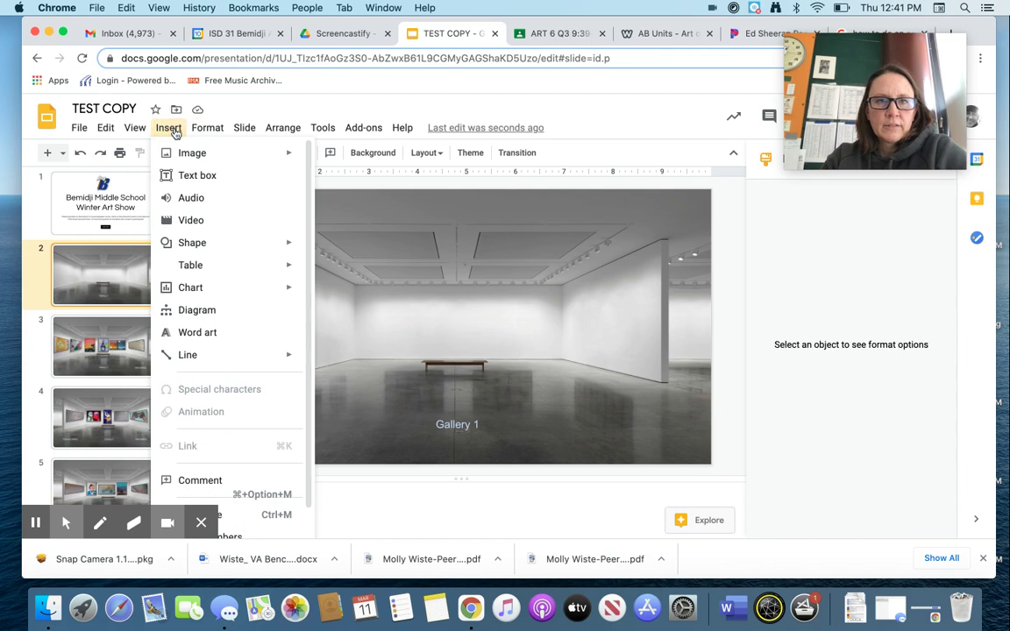
mouse_move(187, 156)
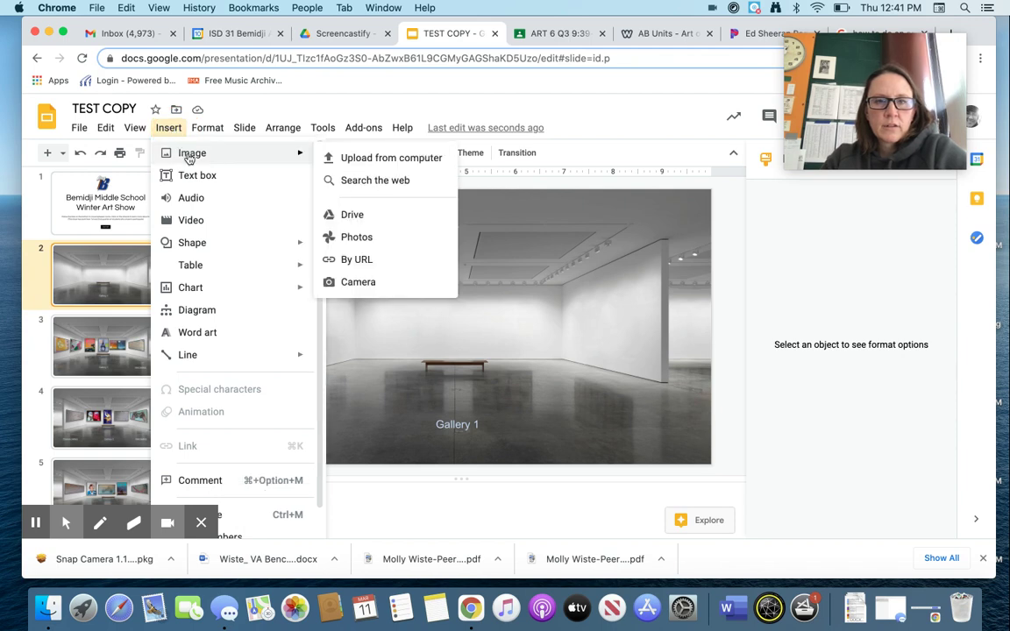
left_click(362, 218)
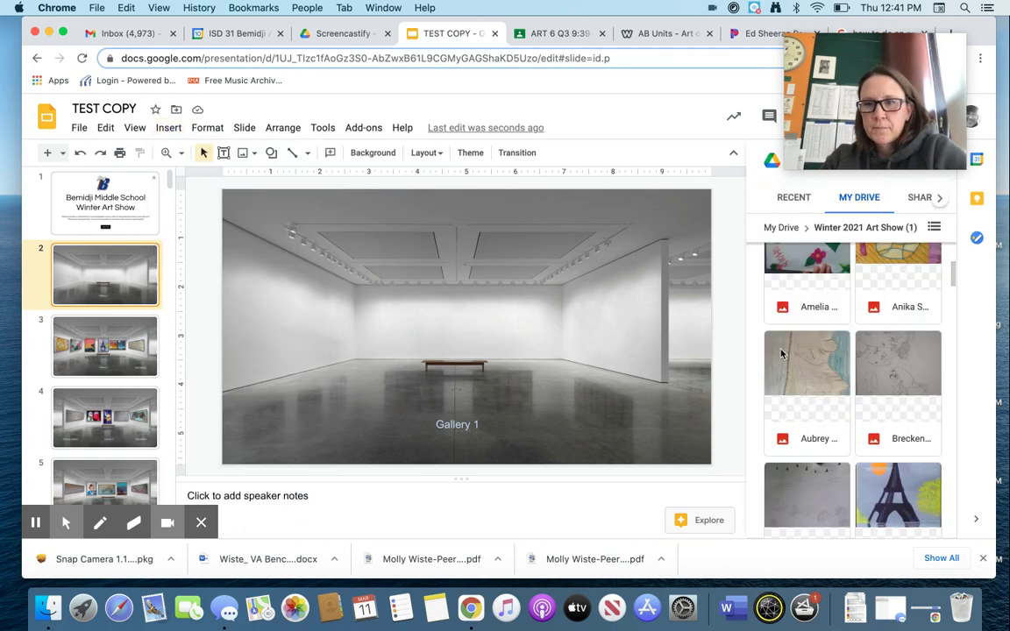
scroll(850, 354, "up", 2)
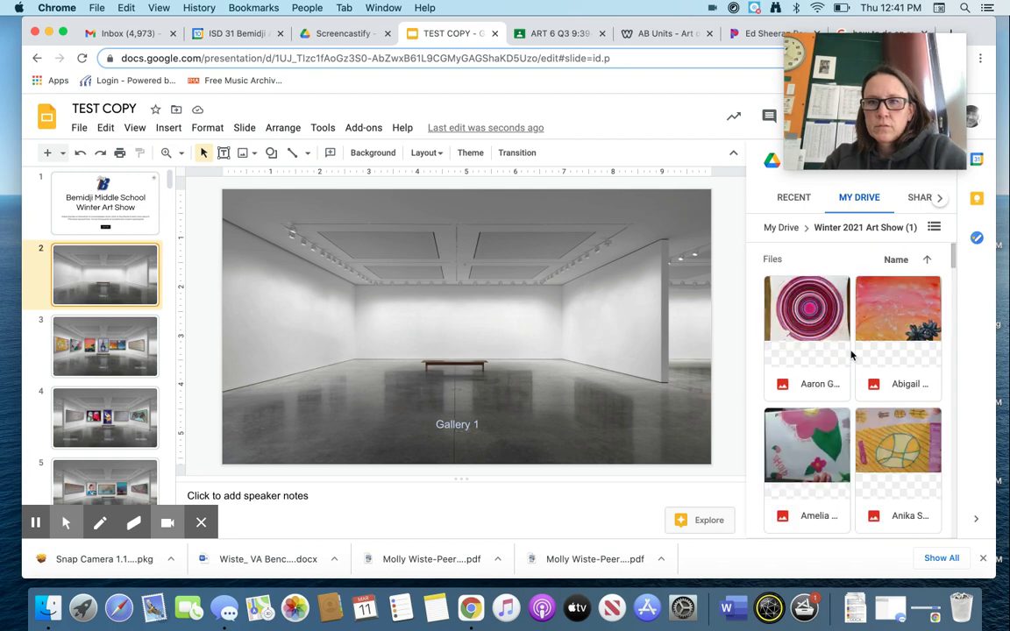
left_click(888, 317)
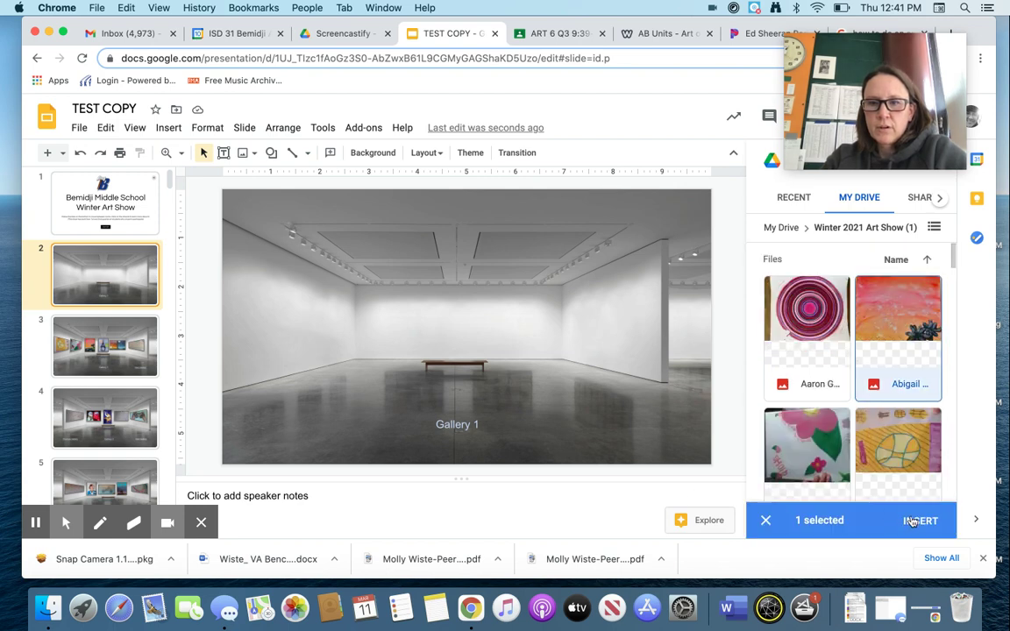
left_click(920, 529)
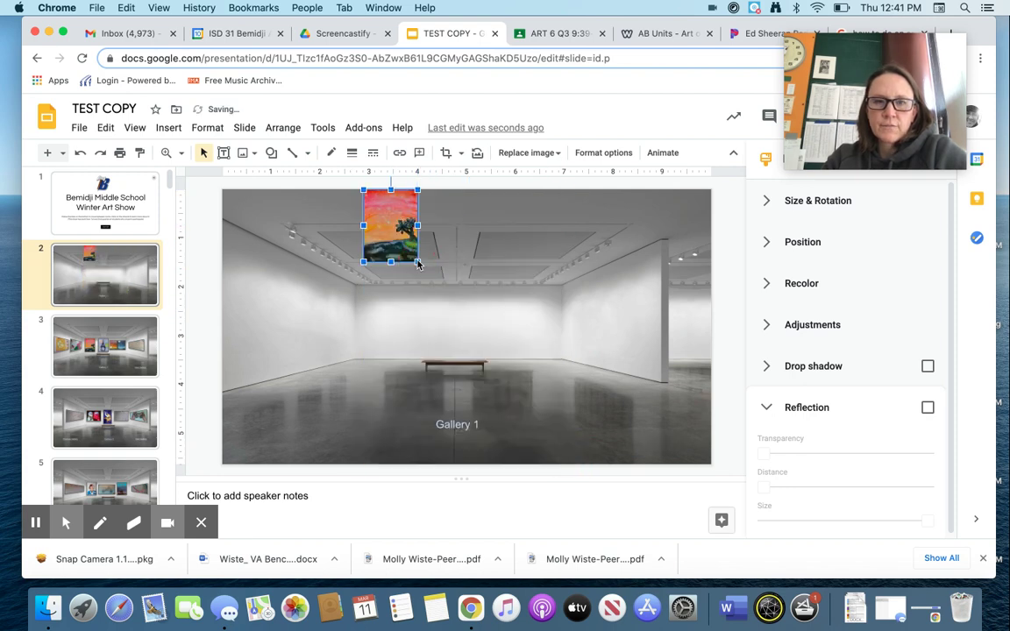
mouse_move(401, 225)
left_mouse_down()
mouse_move(401, 319)
mouse_move(424, 345)
mouse_move(404, 336)
left_mouse_up()
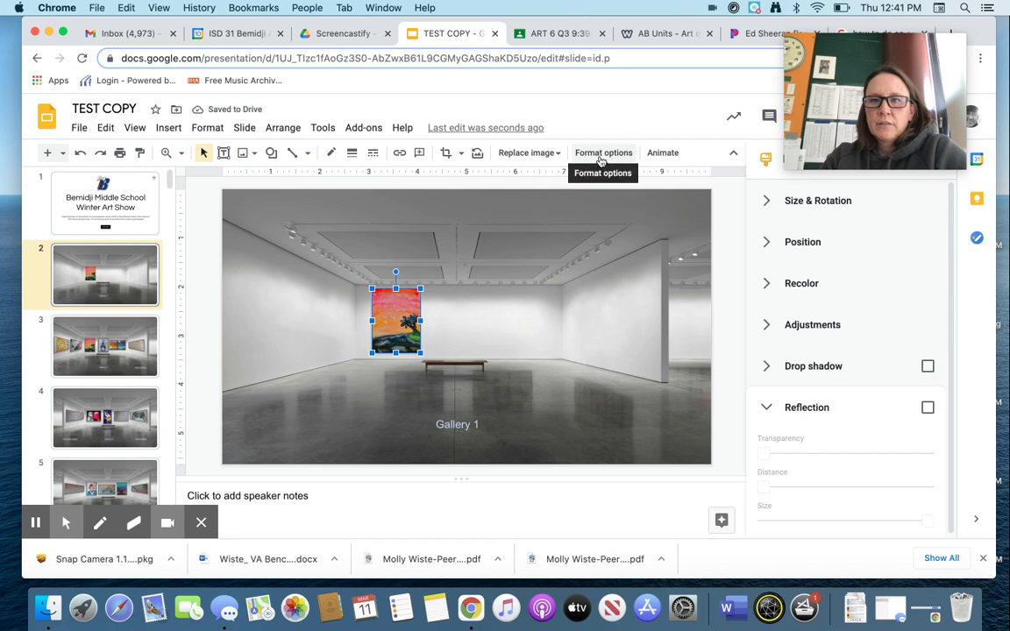
Turn on a grey drop shadow for the sunset painting and adjust its distance and angle.
left_click(928, 369)
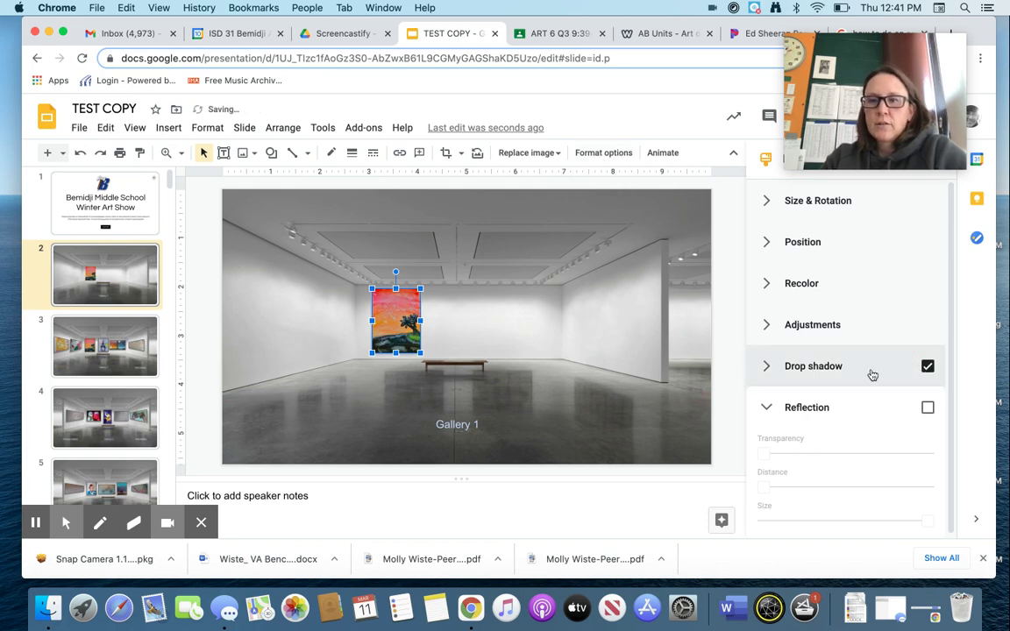
left_click(811, 375)
scroll(814, 382, "down", 2)
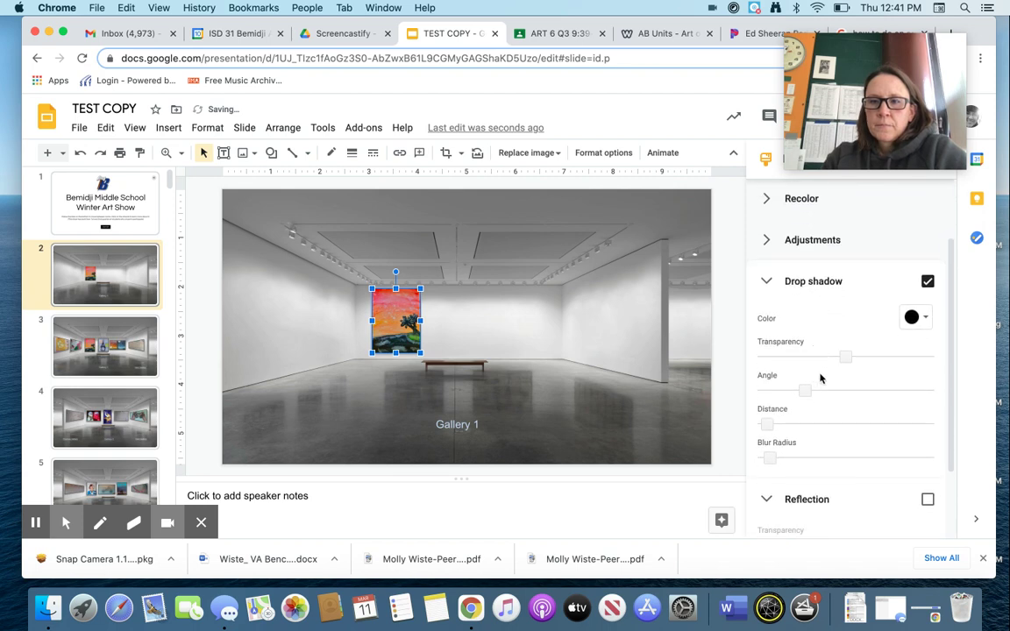
left_click(920, 319)
left_click(822, 348)
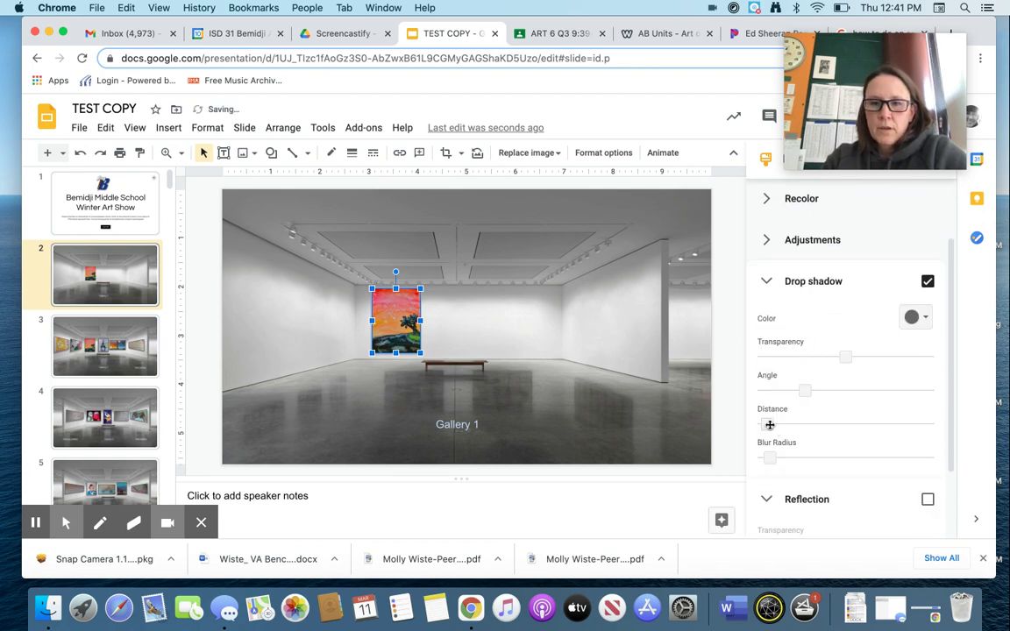
left_click(778, 424)
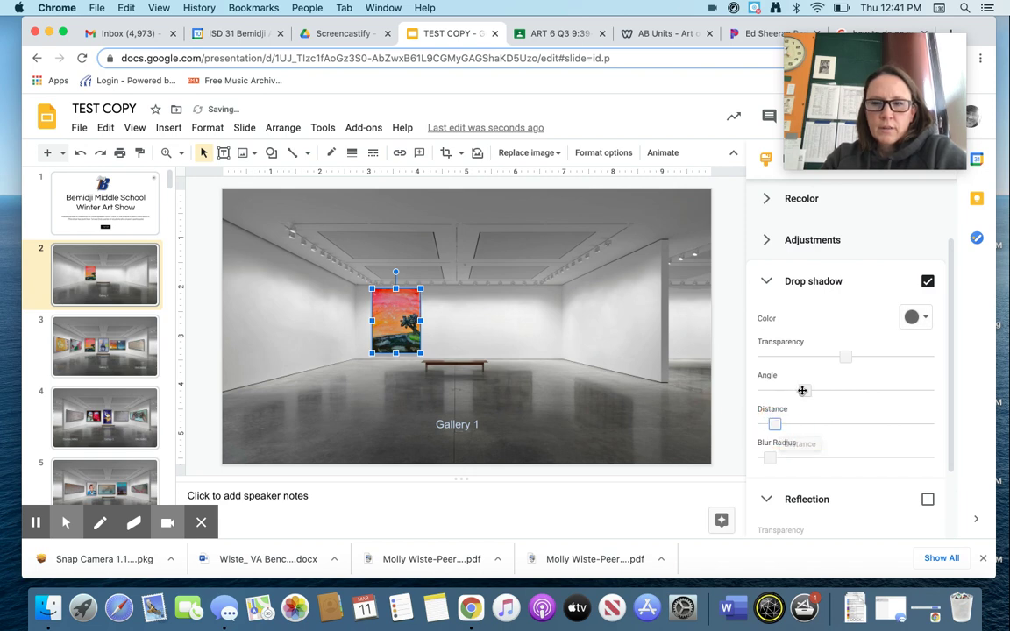
left_click_drag(802, 390, 818, 390)
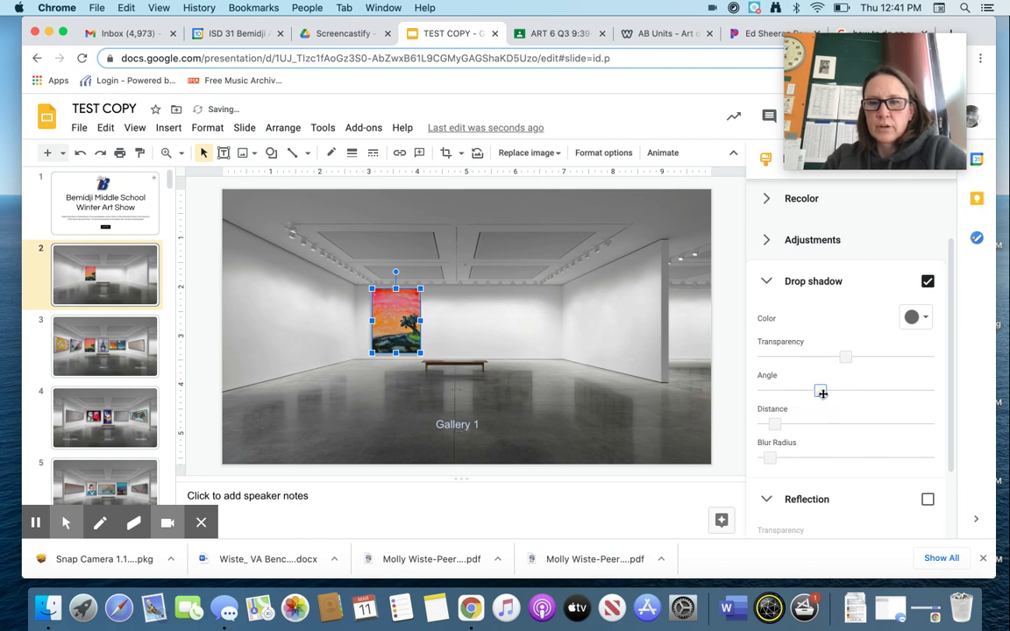
scroll(860, 418, "down", 3)
scroll(860, 418, "down", 2)
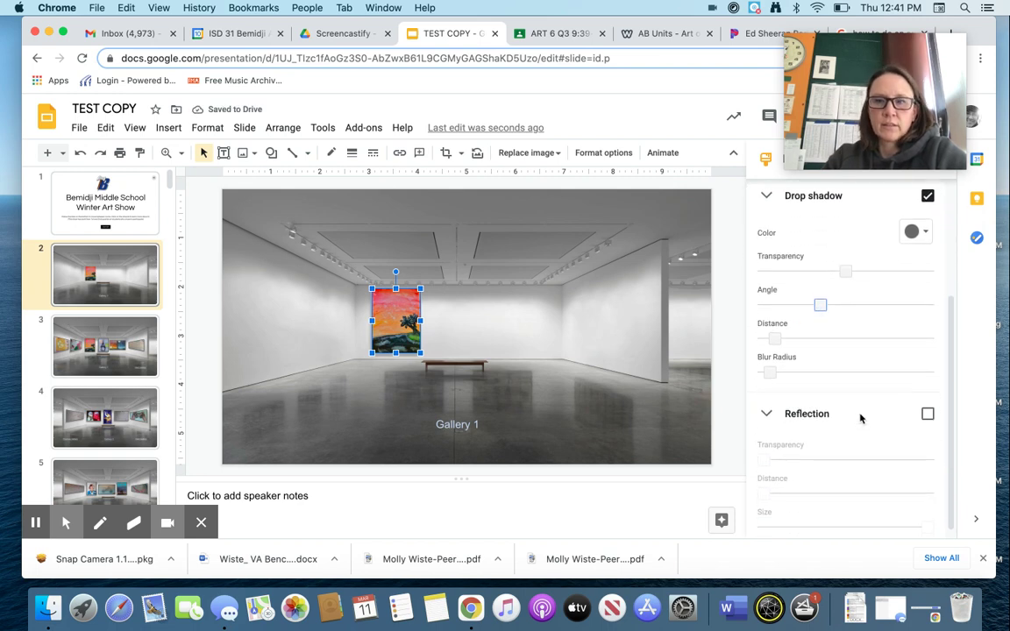
Add a floor reflection to the sunset painting, increasing its distance and transparency.
left_click(928, 405)
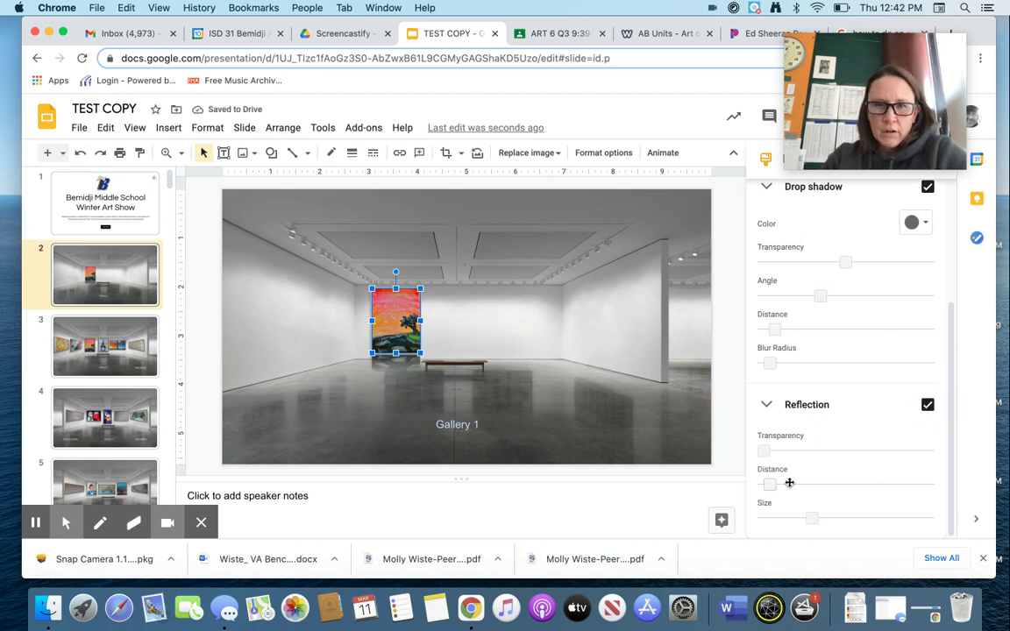
left_click_drag(777, 482, 822, 483)
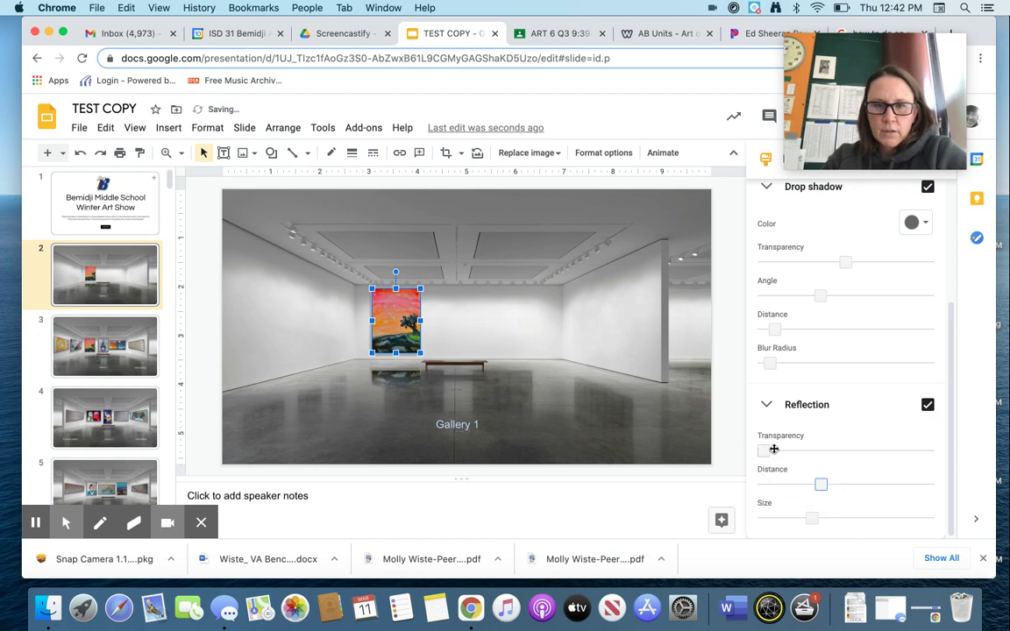
left_click_drag(785, 450, 846, 450)
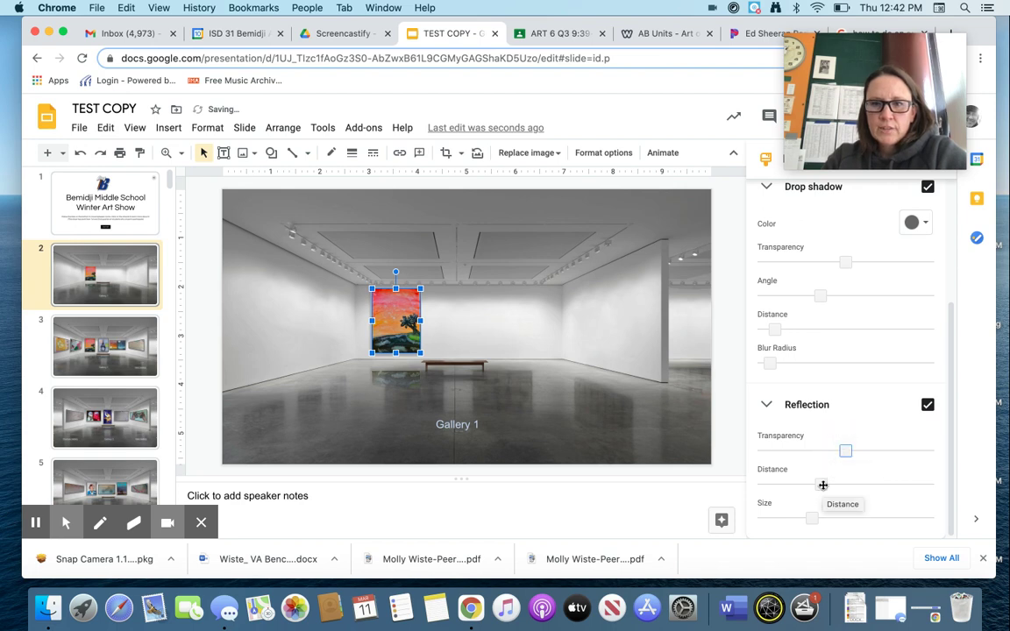
left_click_drag(816, 485, 816, 485)
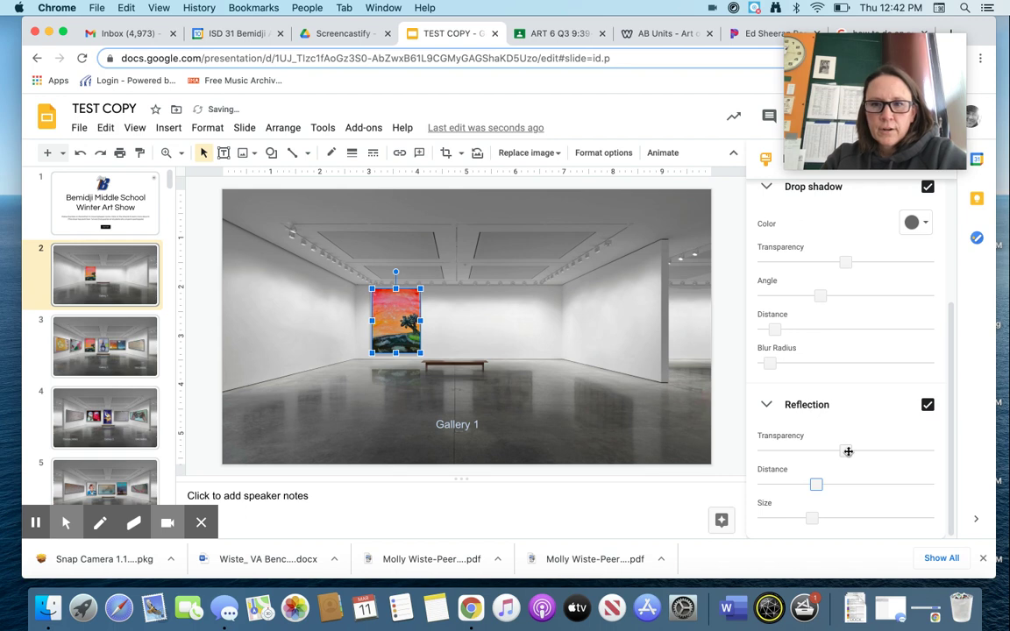
left_click_drag(848, 451, 880, 452)
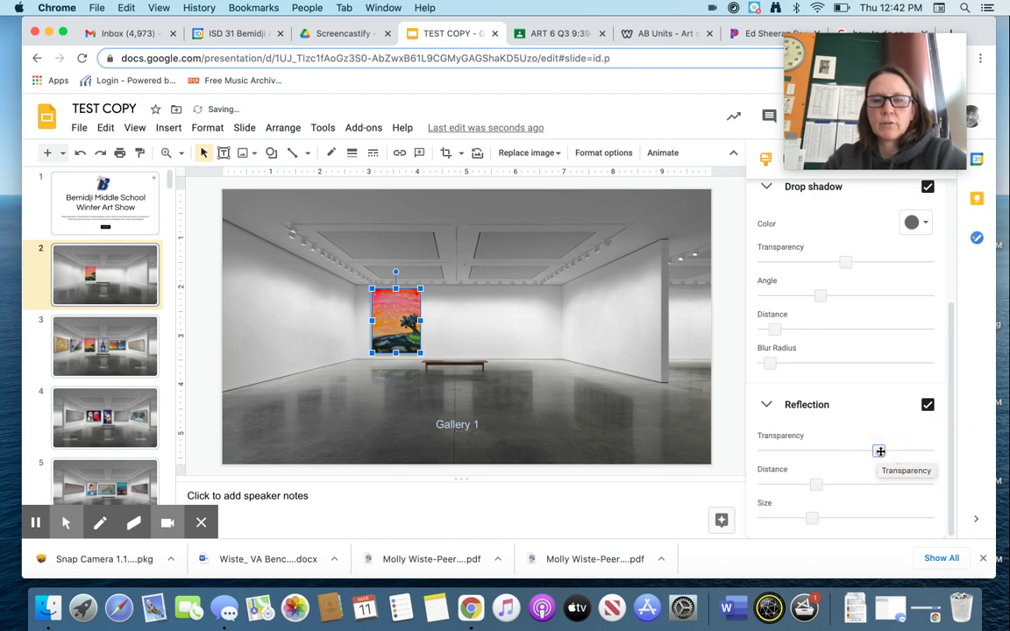
left_click(767, 405)
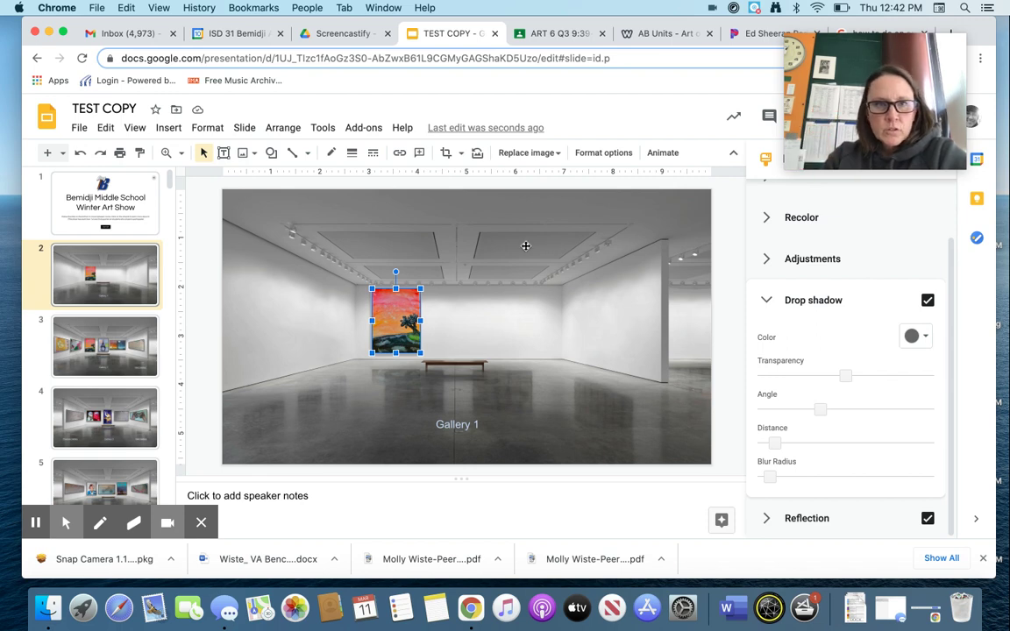
left_click(169, 129)
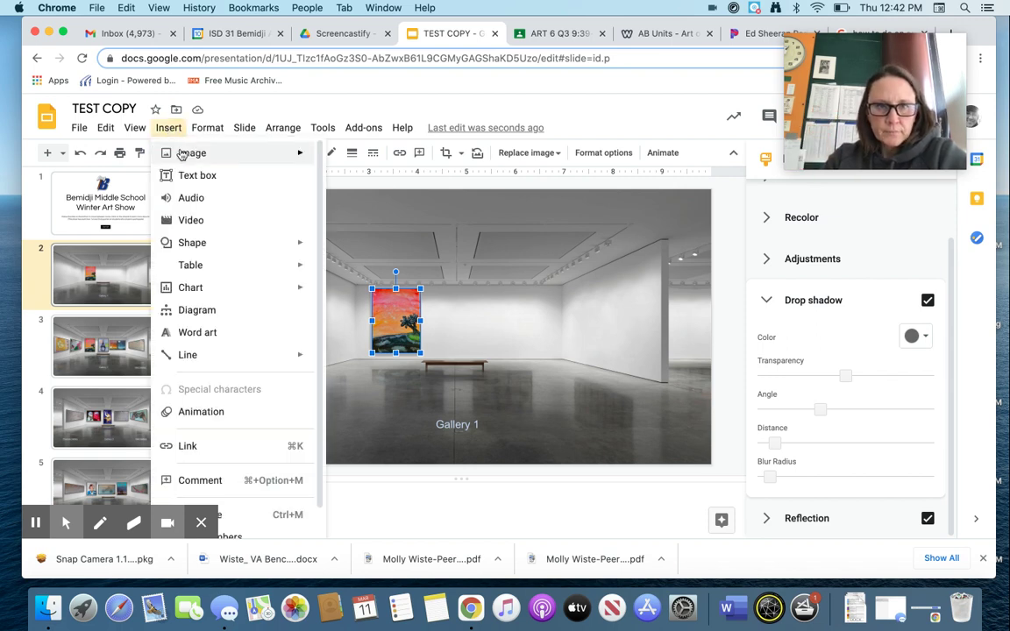
Insert the shoreline drawing from the Winter 2021 Art Show folder, shrink it, and move it right.
mouse_move(181, 155)
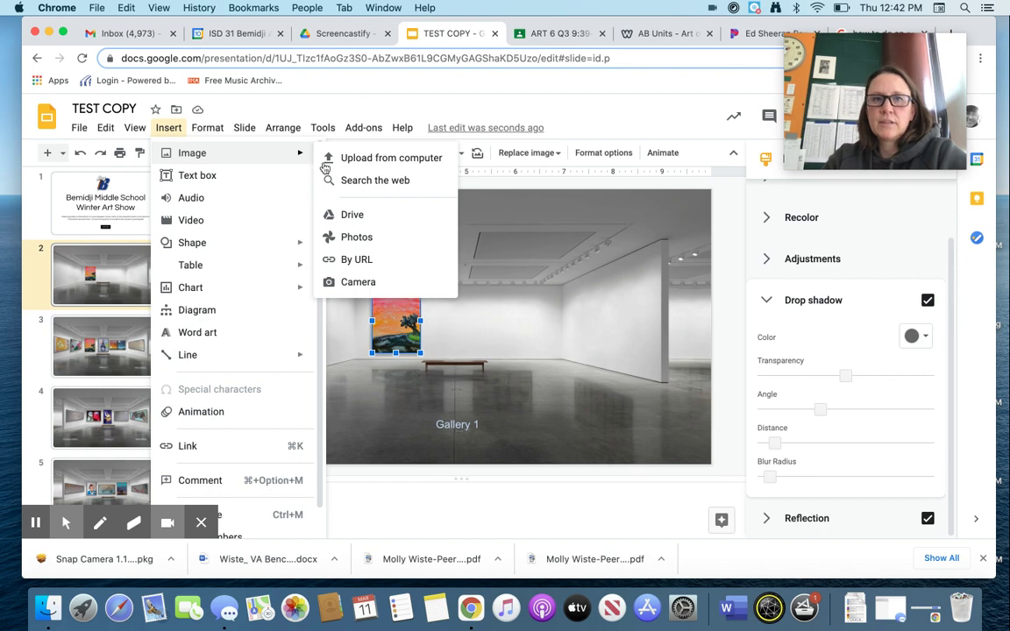
left_click(359, 215)
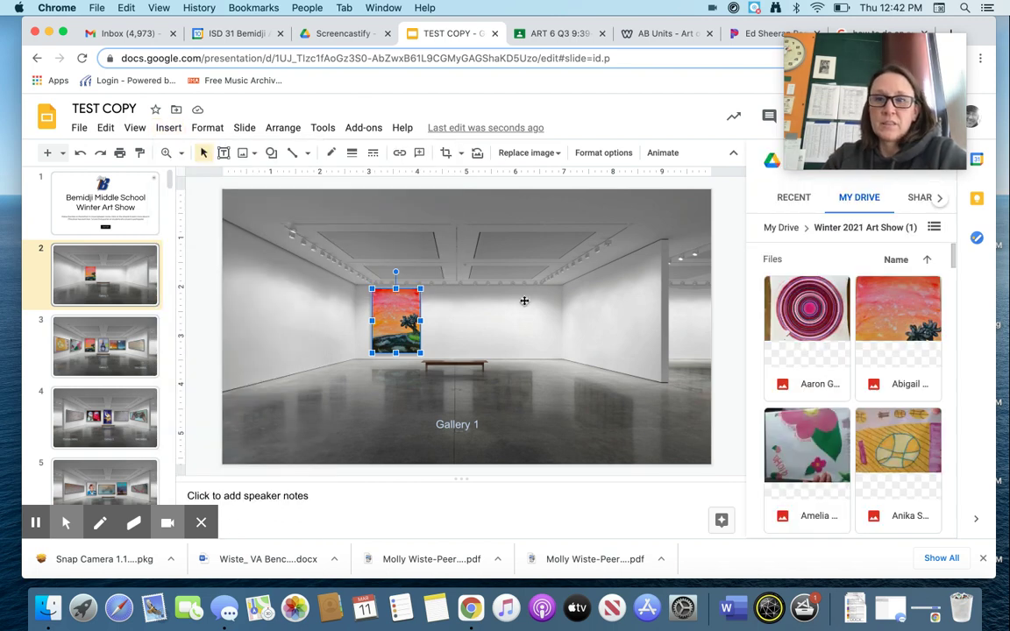
scroll(890, 396, "down", 5)
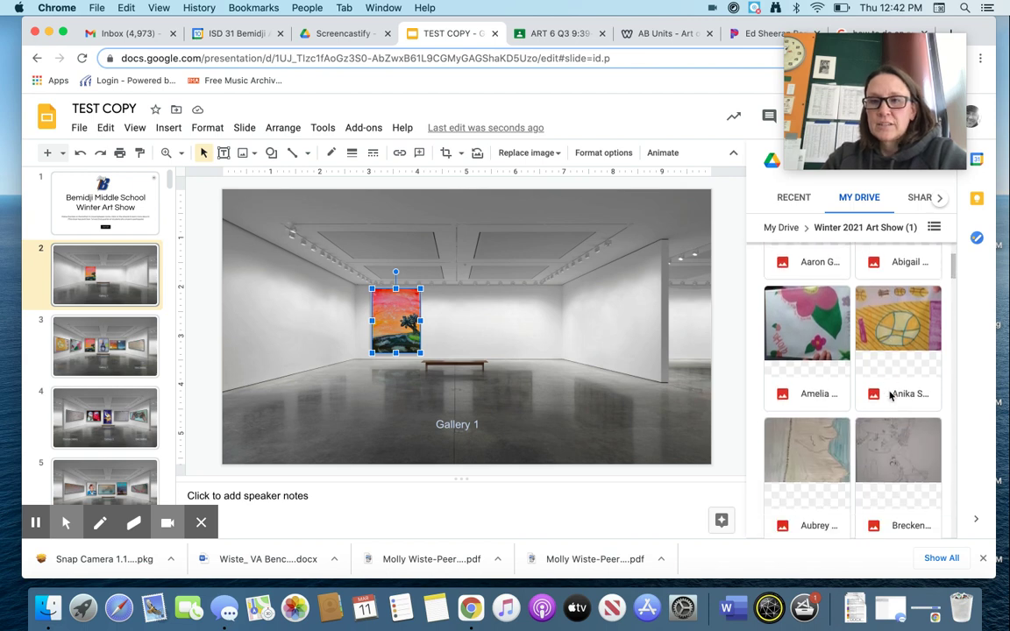
left_click(814, 366)
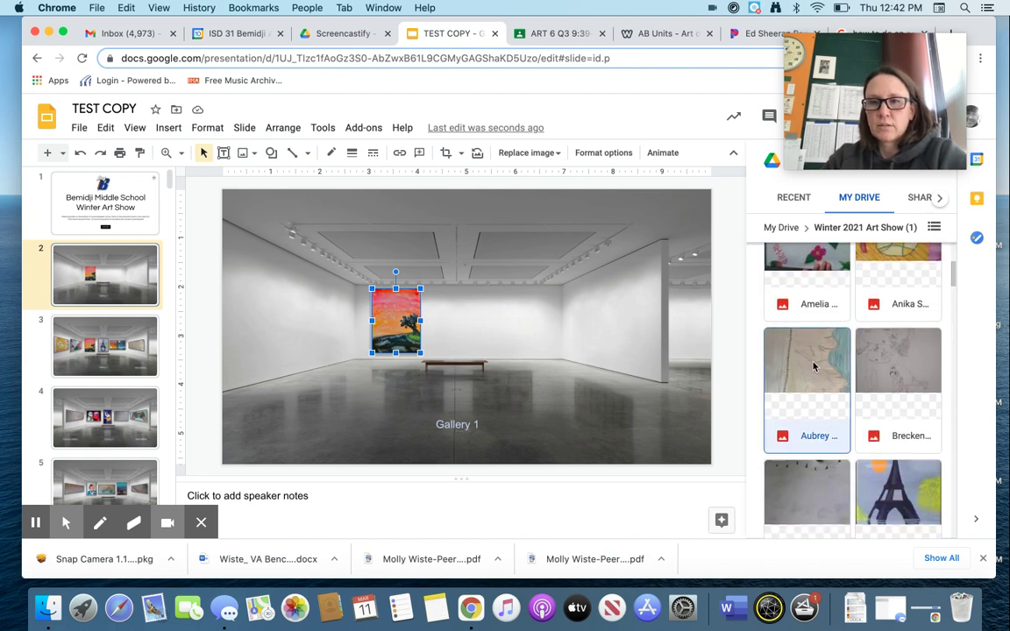
left_click(929, 524)
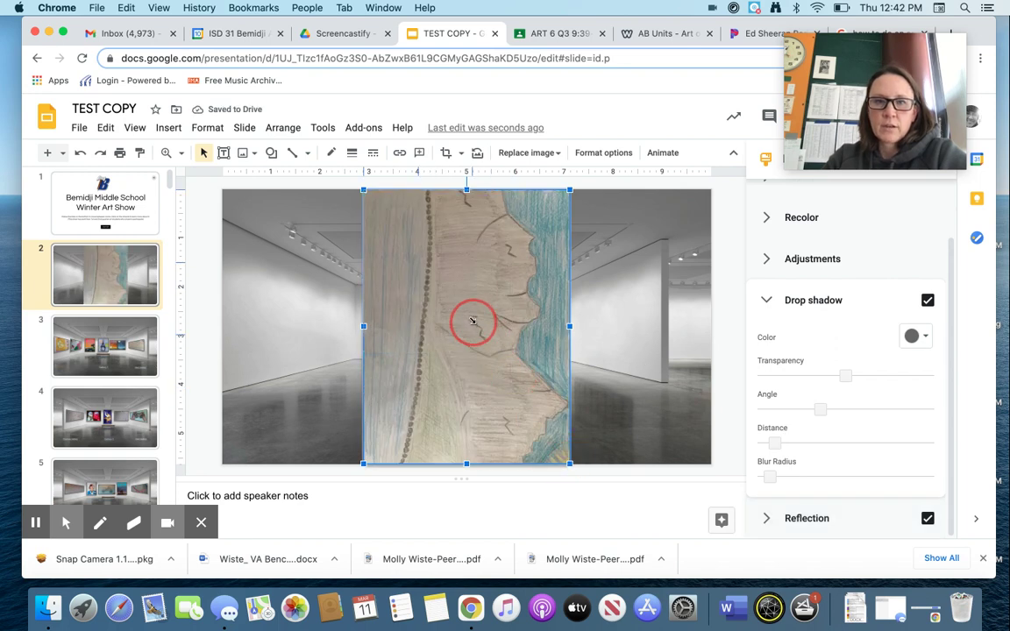
key("ctrl+z")
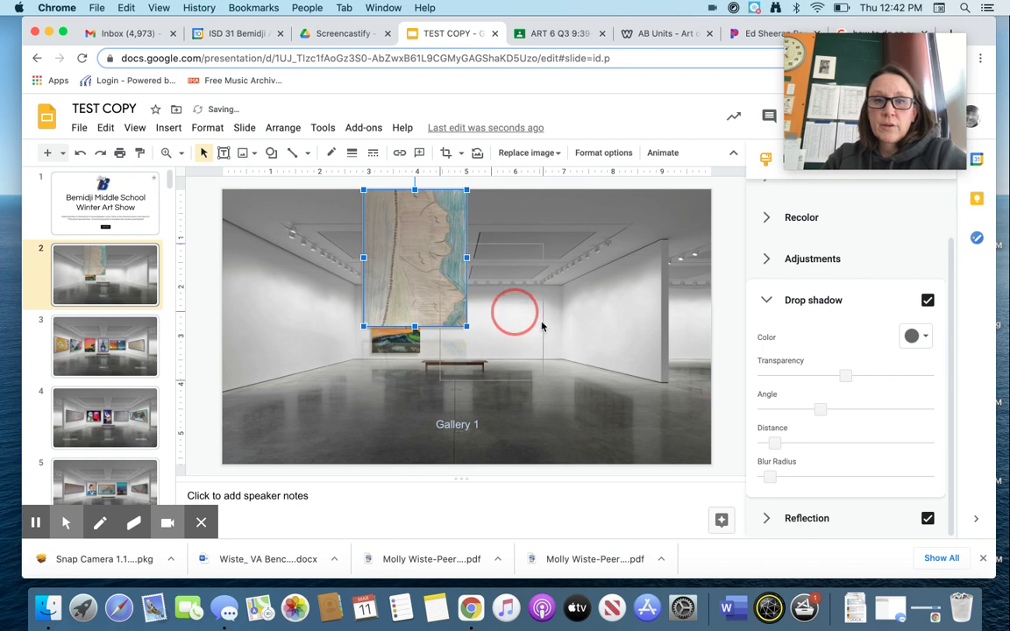
left_click_drag(542, 326, 570, 348)
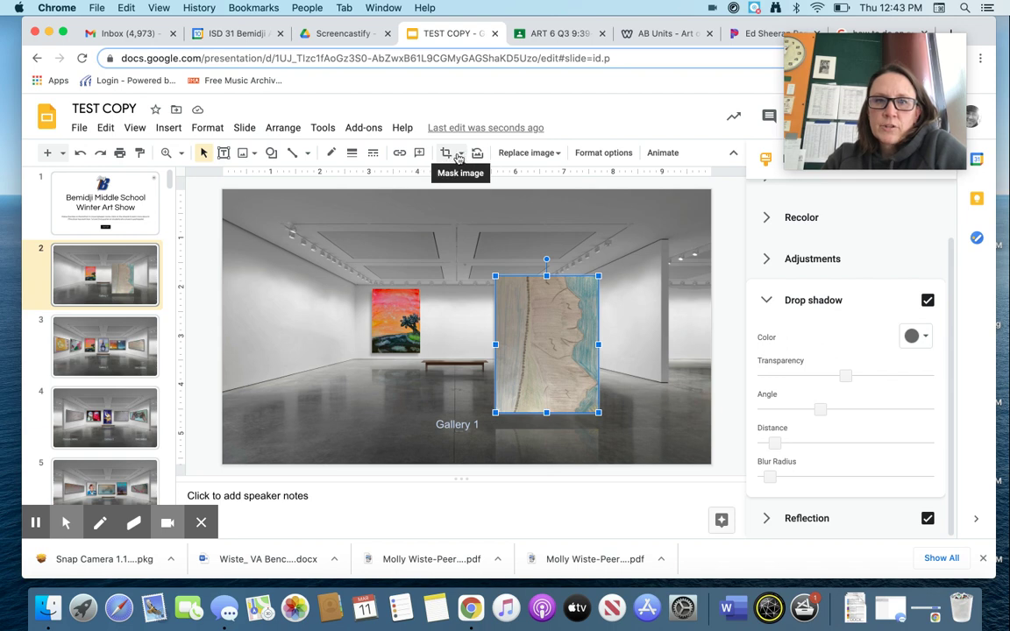
Mask the shoreline drawing as a trapezoid, rotate it along the right wall, and shrink it to fit.
left_click(462, 155)
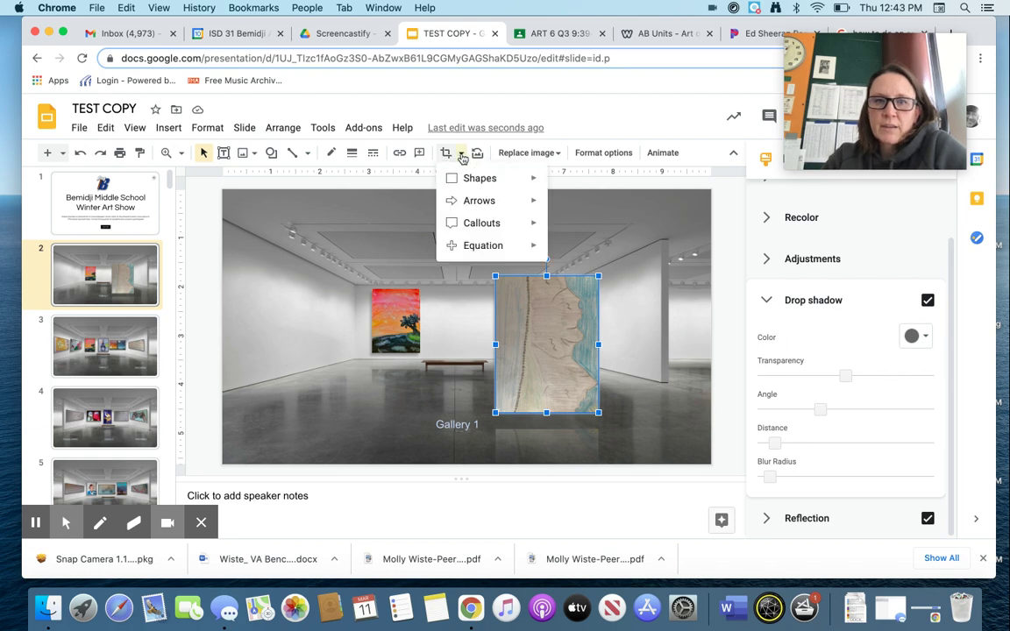
mouse_move(484, 179)
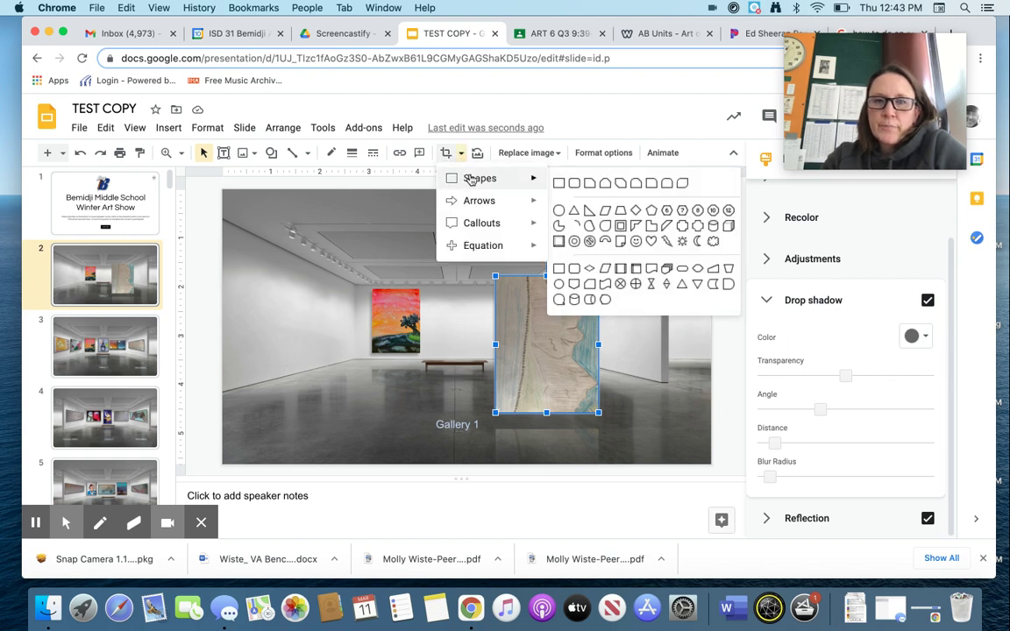
left_click(620, 212)
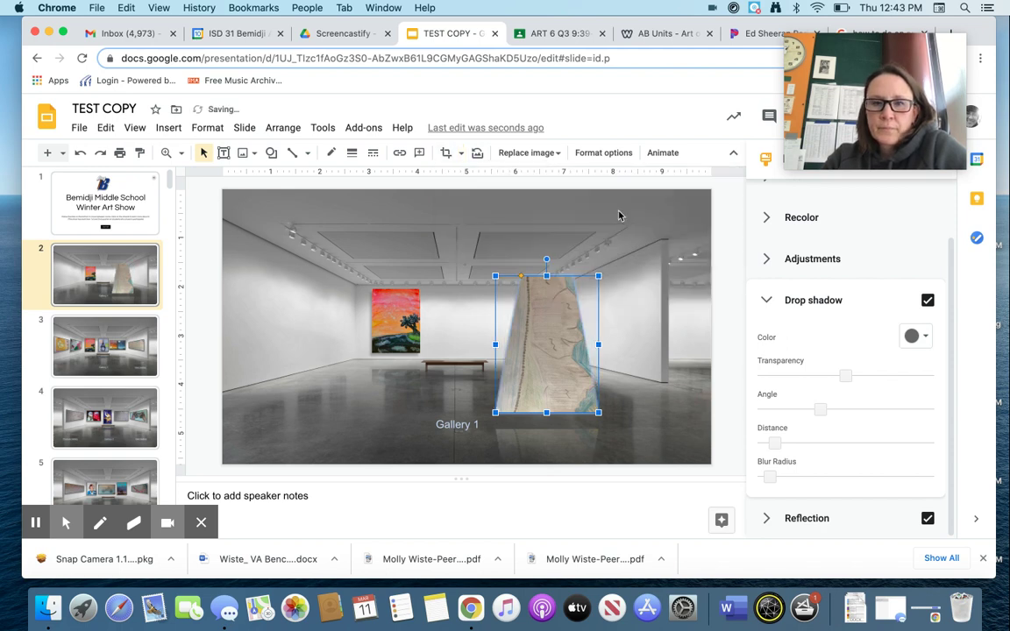
left_click_drag(547, 260, 462, 344)
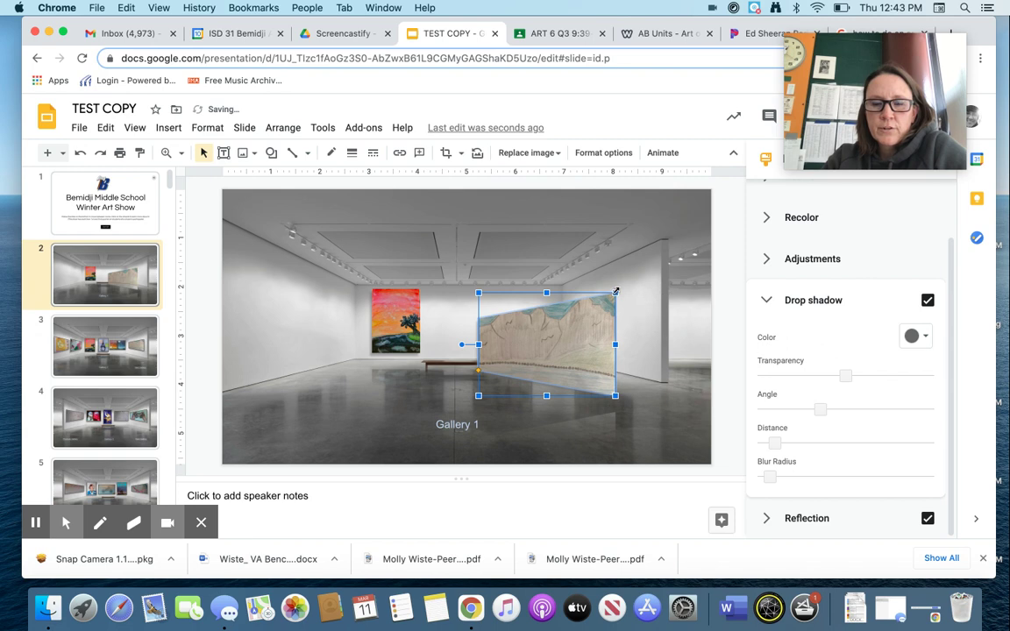
left_click_drag(616, 292, 640, 312)
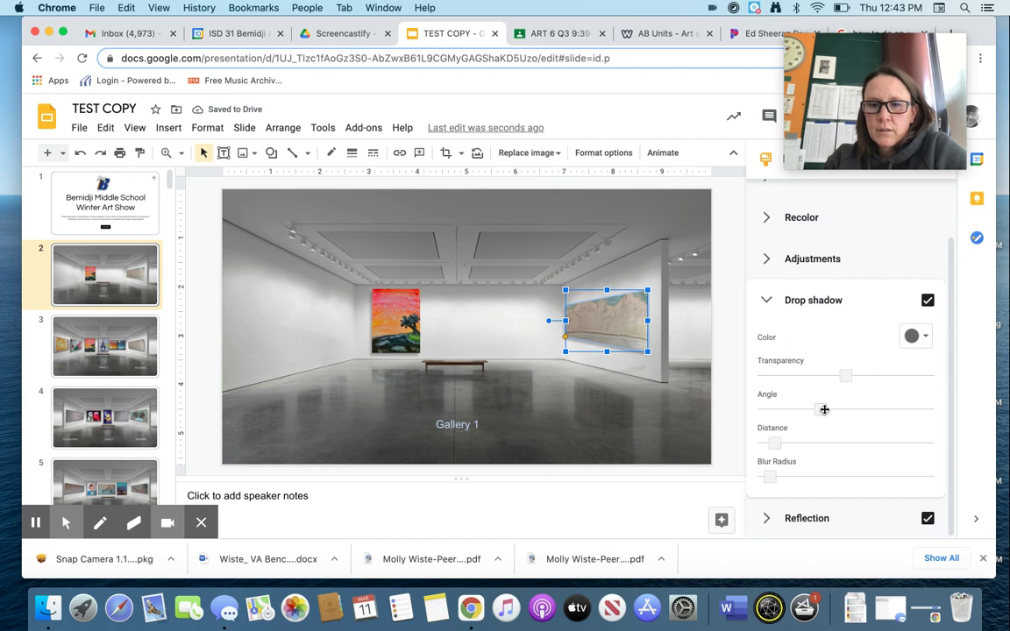
Adjust the drawing's drop shadow angle and set its reflection distance to 65.
left_click_drag(824, 409, 813, 410)
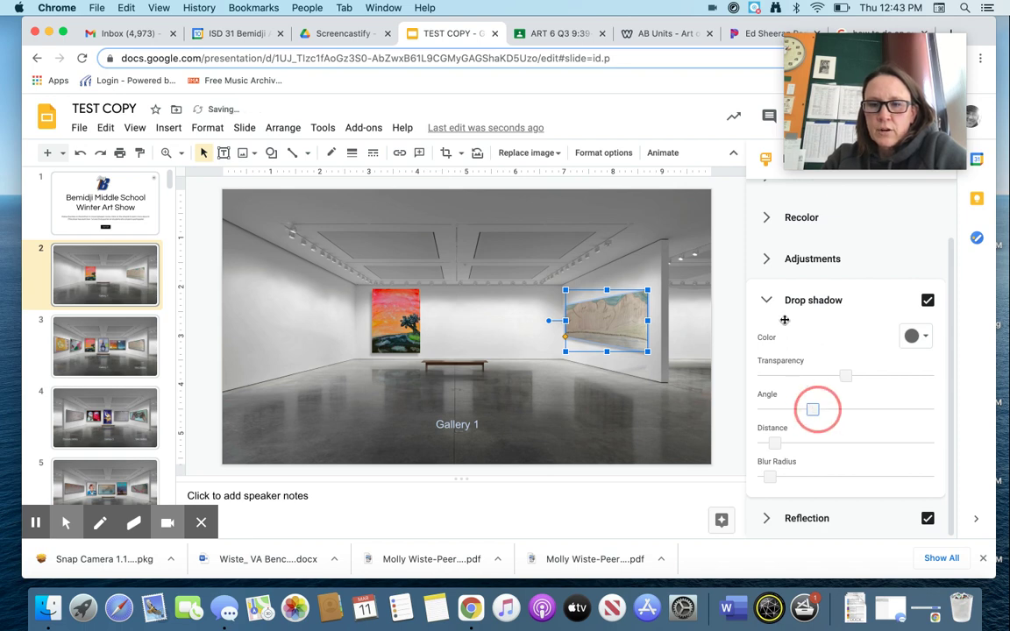
left_click(767, 301)
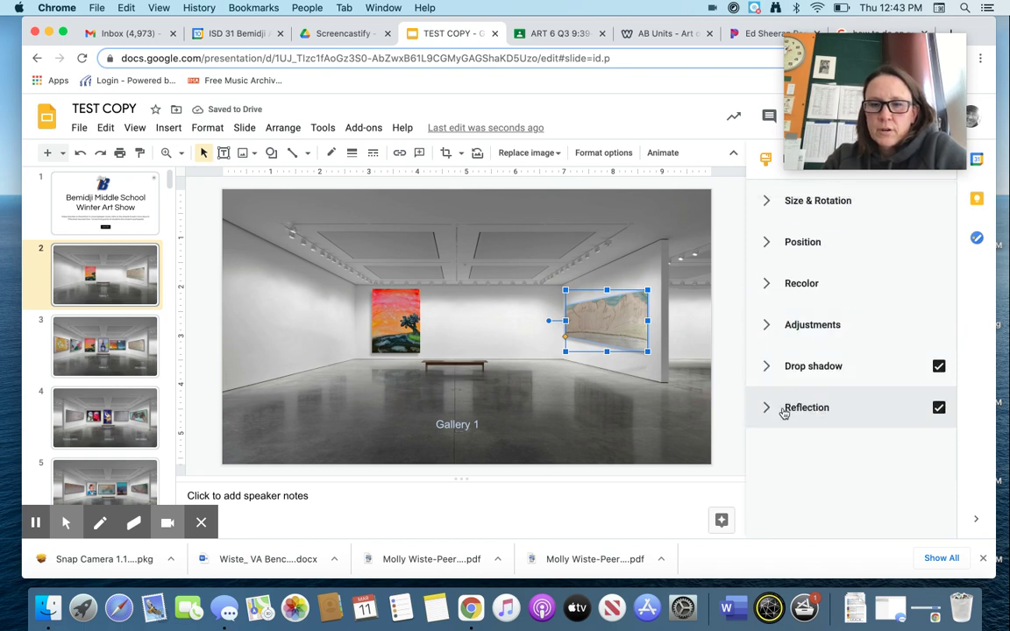
left_click(794, 410)
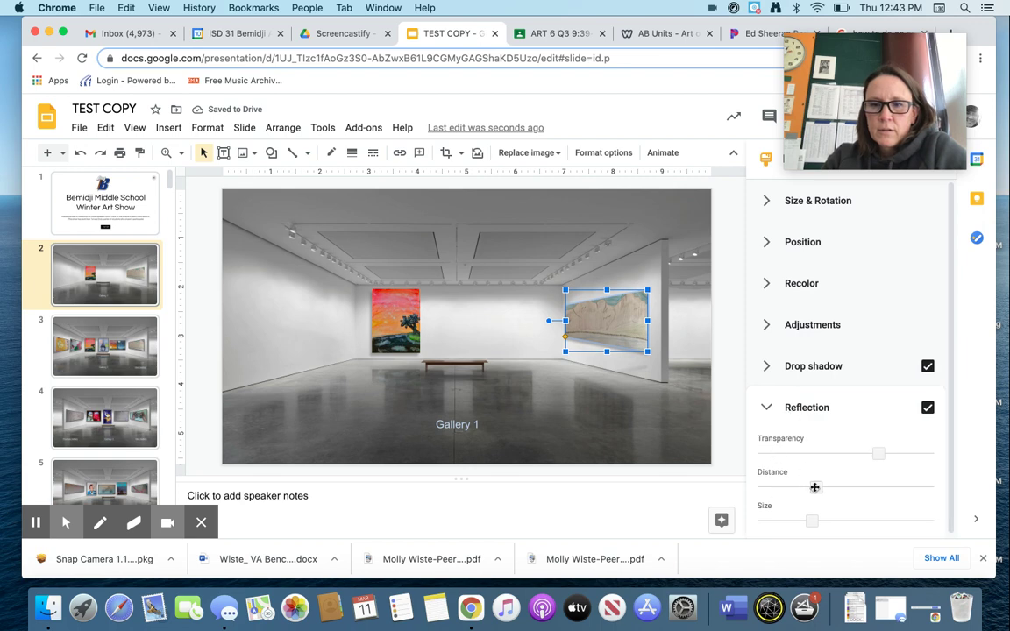
left_click_drag(817, 489, 873, 487)
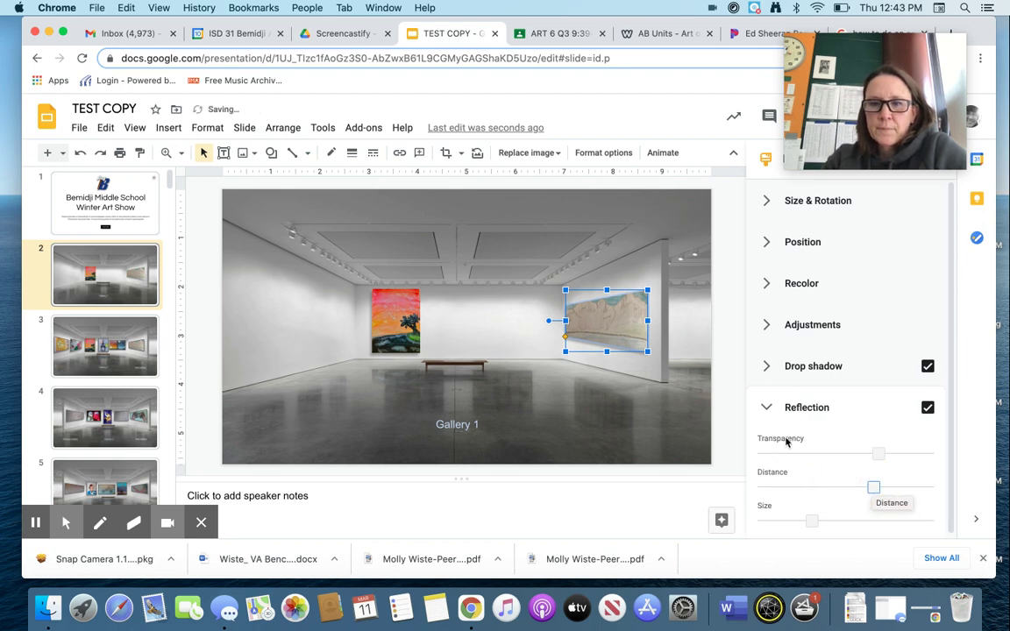
left_click(770, 410)
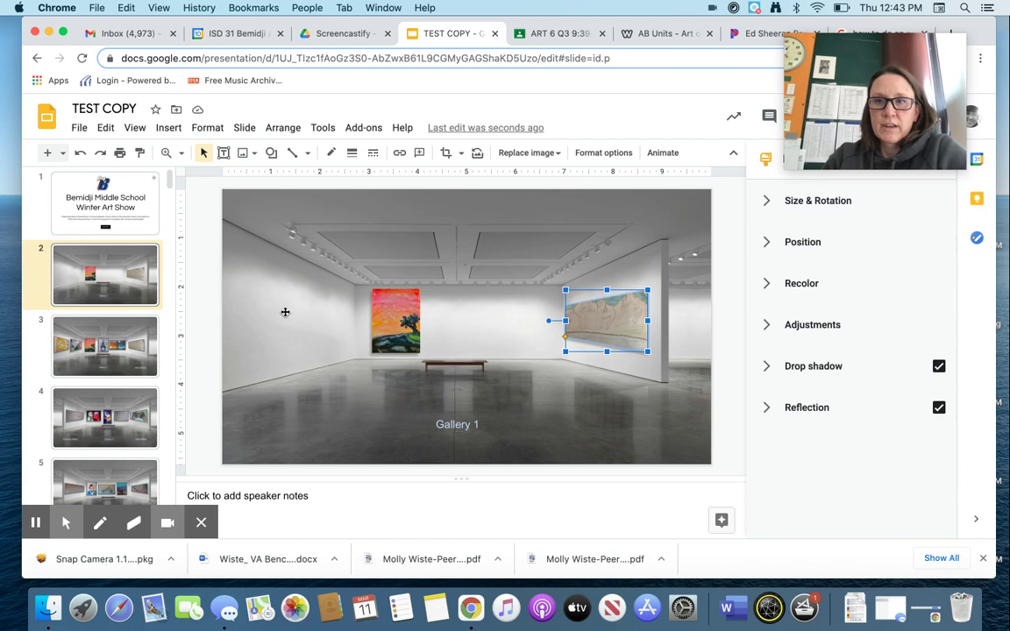
Reopen the mask shape list without changing it, then go to slide 3.
left_click(462, 156)
mouse_move(523, 178)
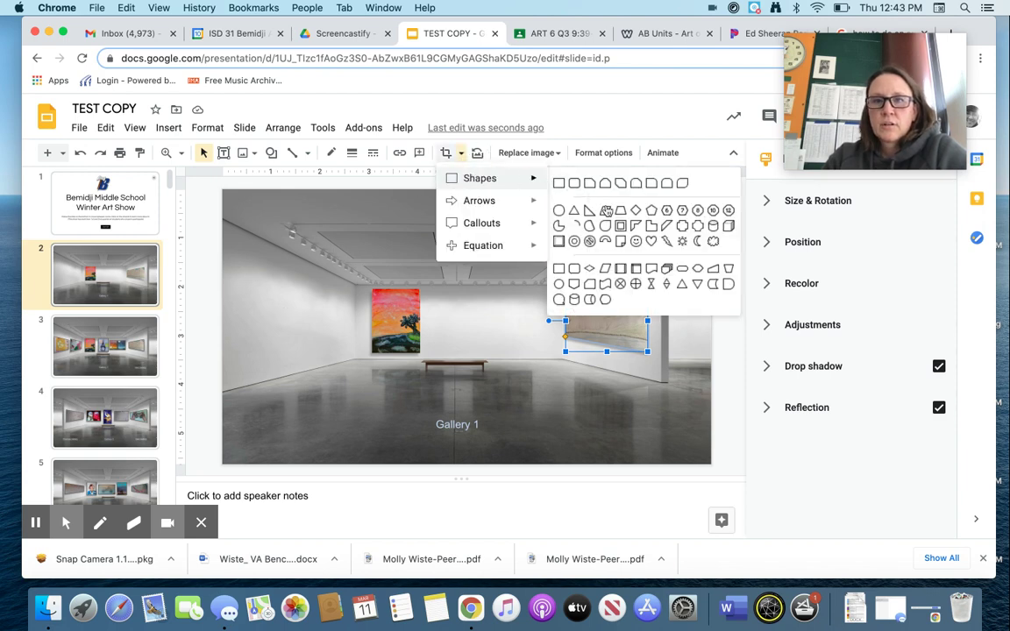
left_click(299, 318)
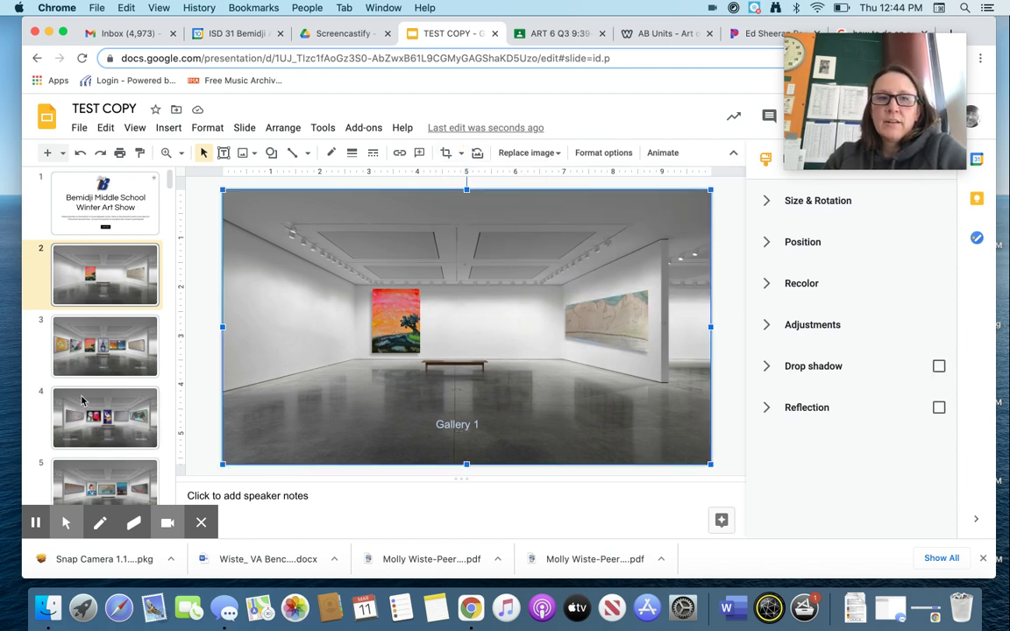
left_click(113, 354)
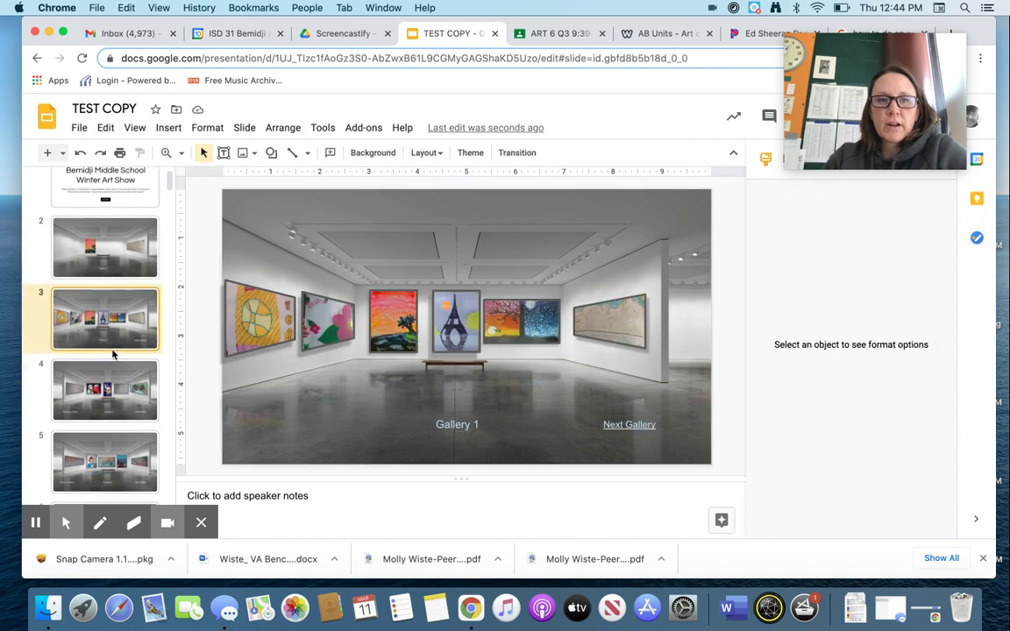
Browse the Gallery 2, 3 and 4 rooms on slides 4 to 6.
scroll(112, 354, "down", 2)
left_click(105, 363)
scroll(104, 363, "down", 2)
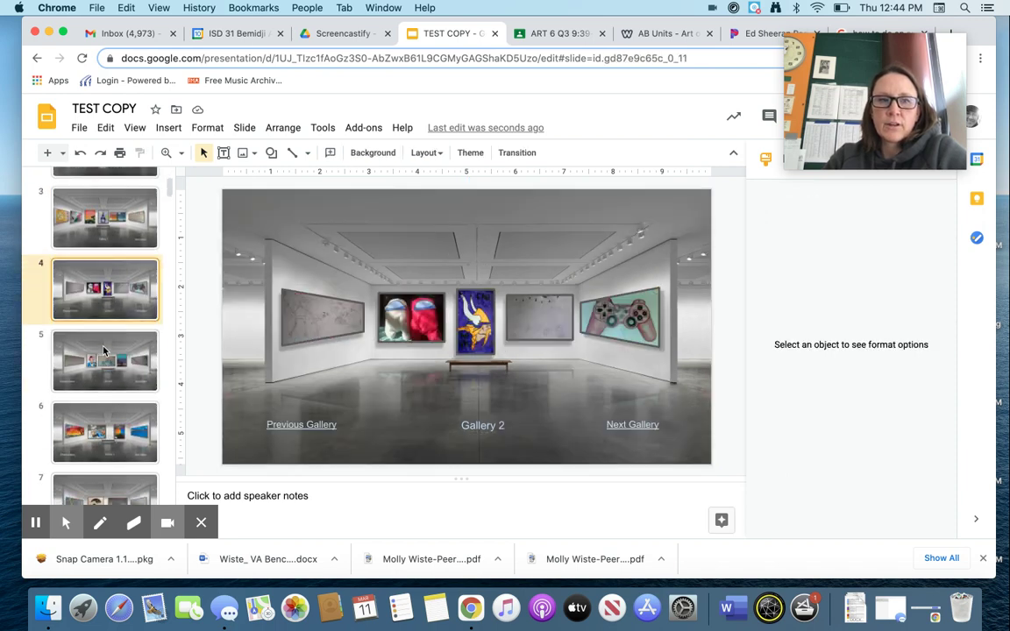
left_click(96, 327)
scroll(103, 354, "down", 1)
left_click(104, 354)
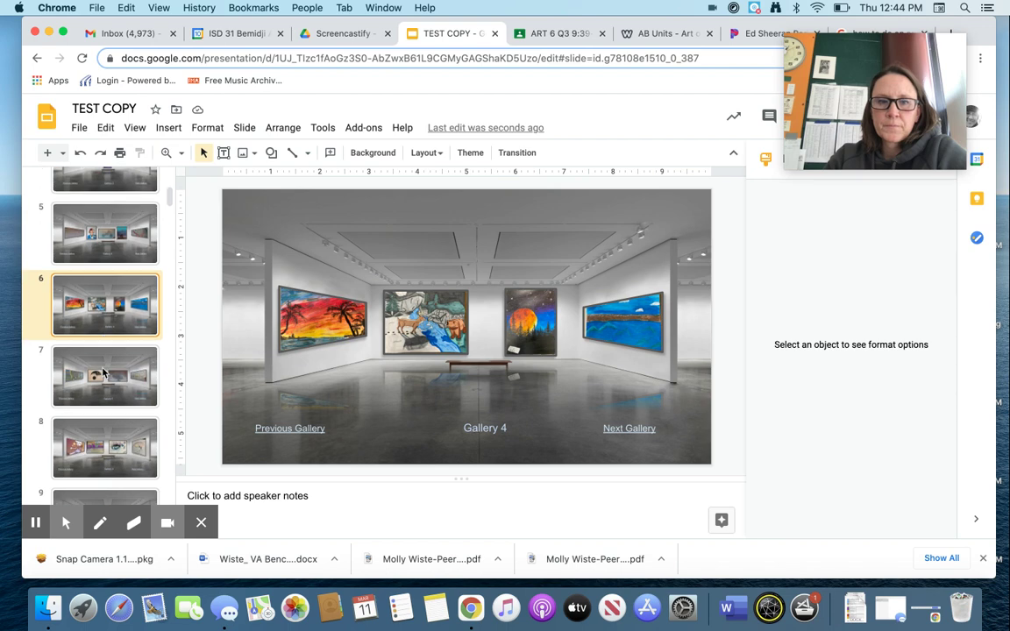
Review the artwork pages on slides 16 to 19, including the flower and Eiffel Tower paintings.
scroll(103, 359, "down", 5)
scroll(103, 373, "down", 5)
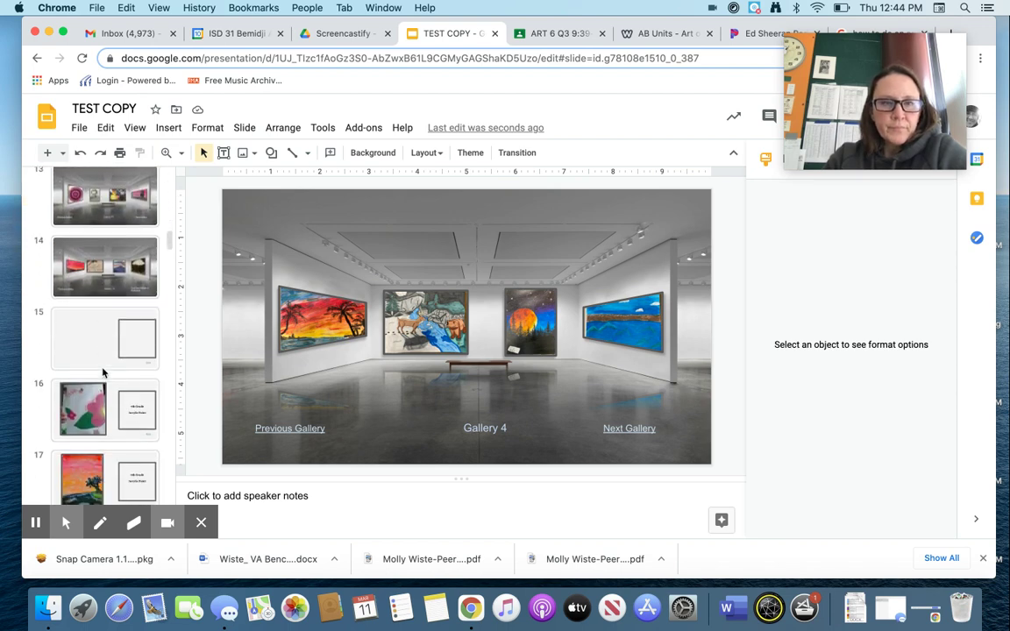
scroll(94, 345, "down", 1)
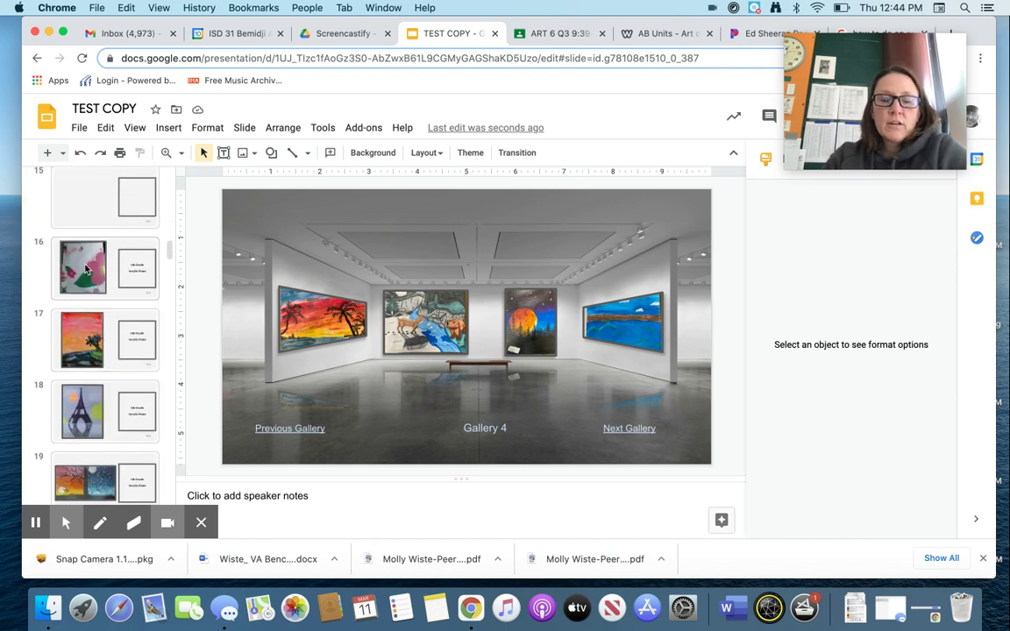
left_click(86, 269)
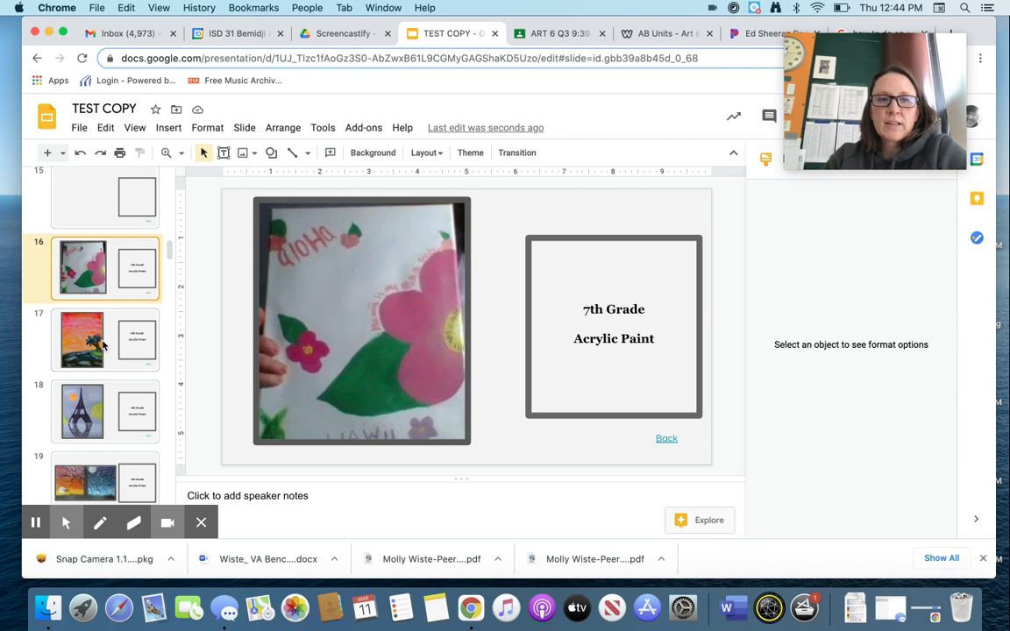
left_click(103, 345)
left_click(117, 409)
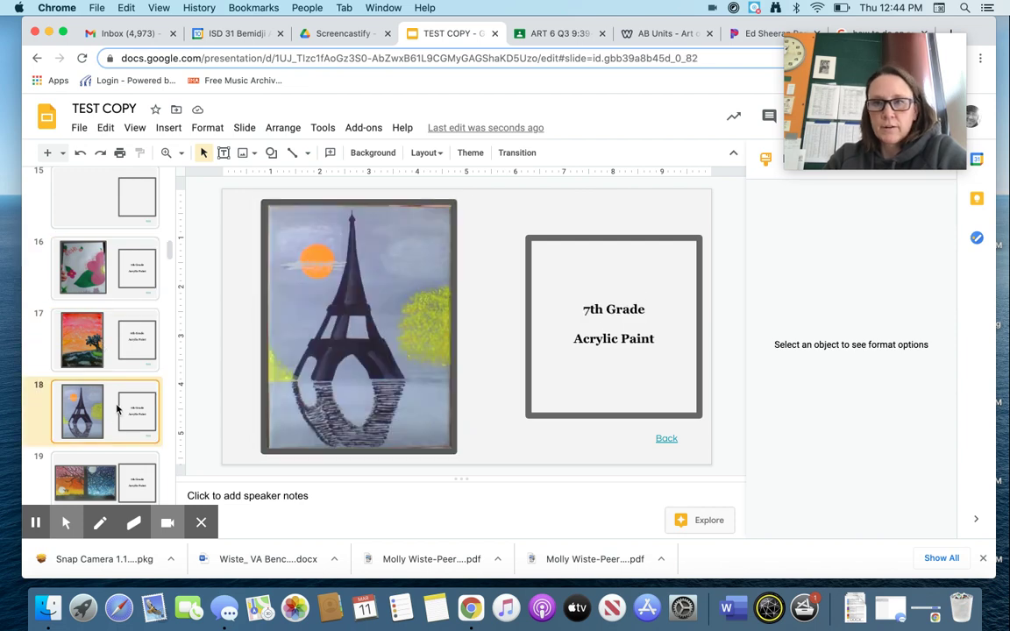
scroll(110, 430, "down", 2)
left_click(109, 429)
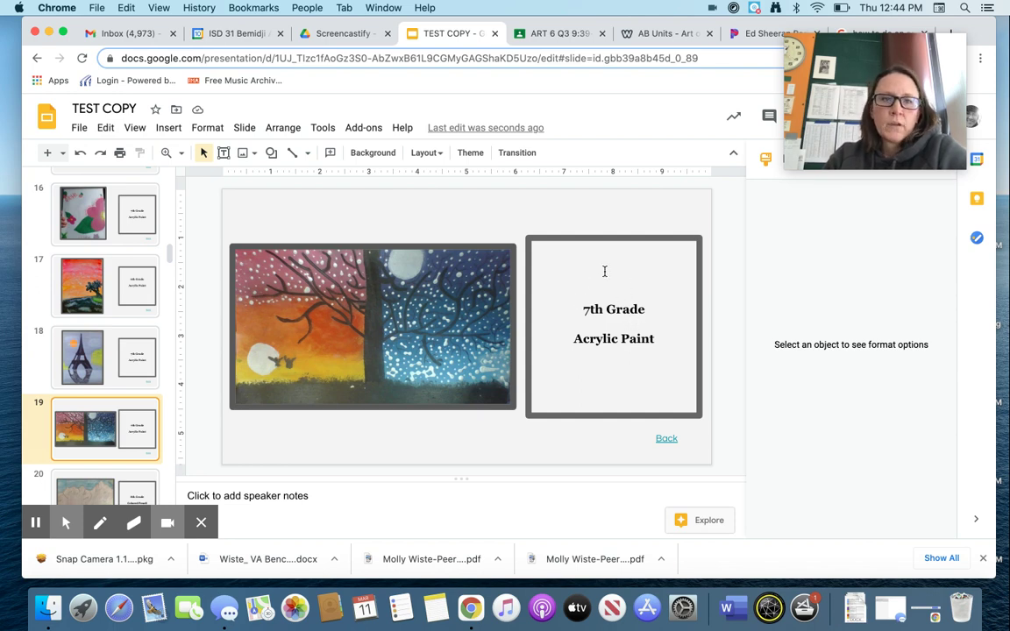
left_click(122, 371)
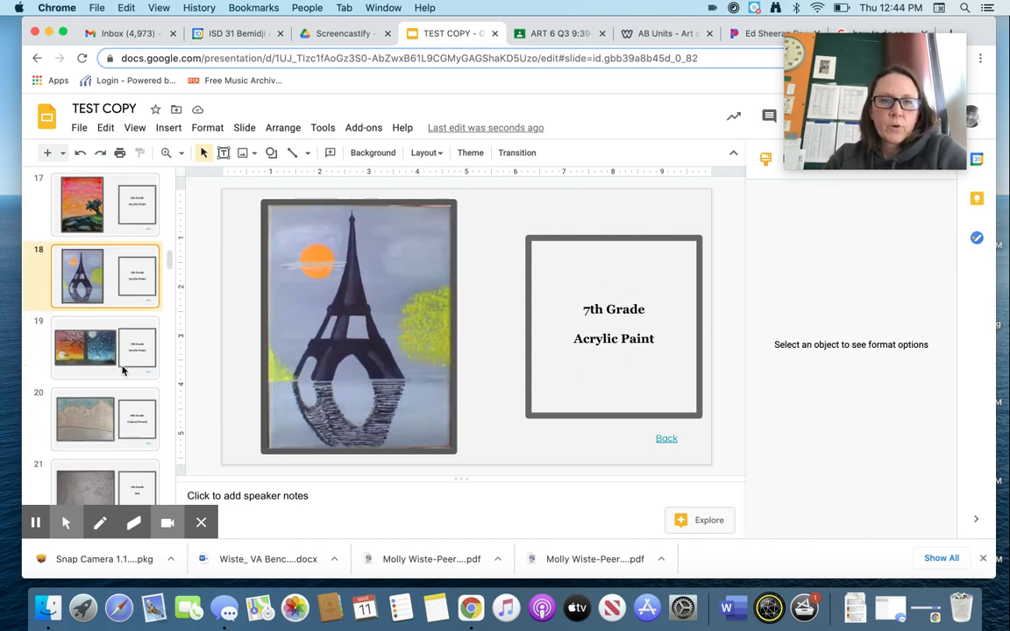
left_click(107, 326)
Scroll back to the top of the filmstrip and reopen slide 2, Gallery 1.
scroll(115, 350, "down", 10)
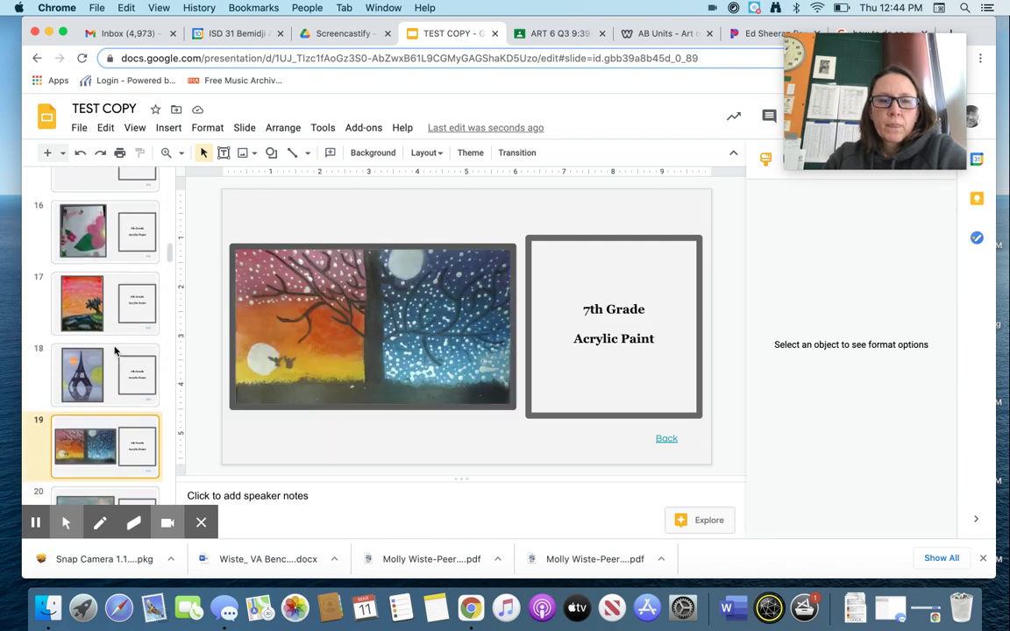
scroll(114, 351, "down", 2)
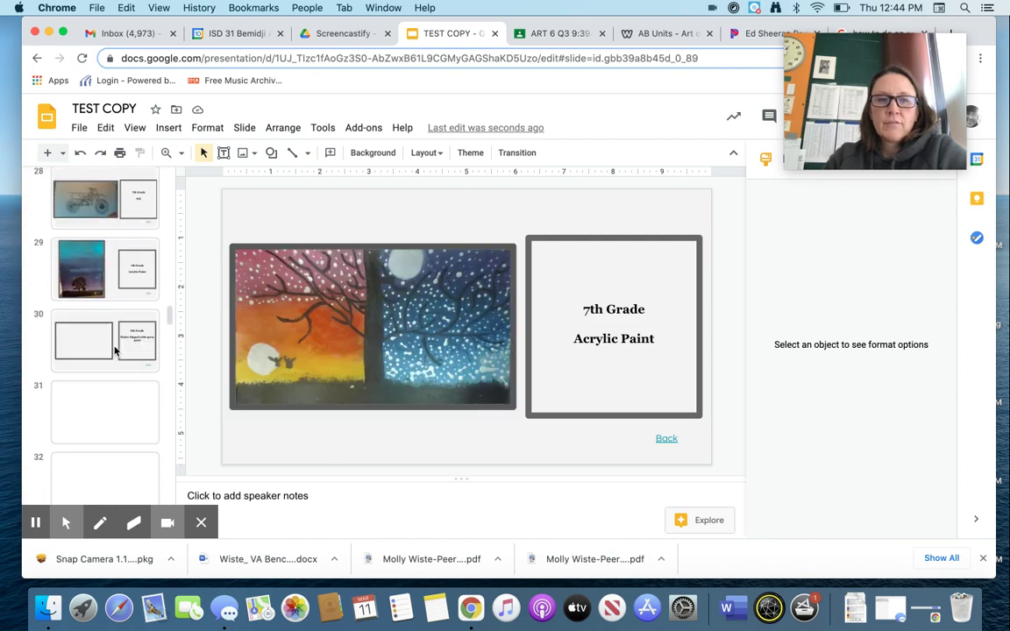
scroll(114, 351, "up", 8)
scroll(114, 351, "up", 13)
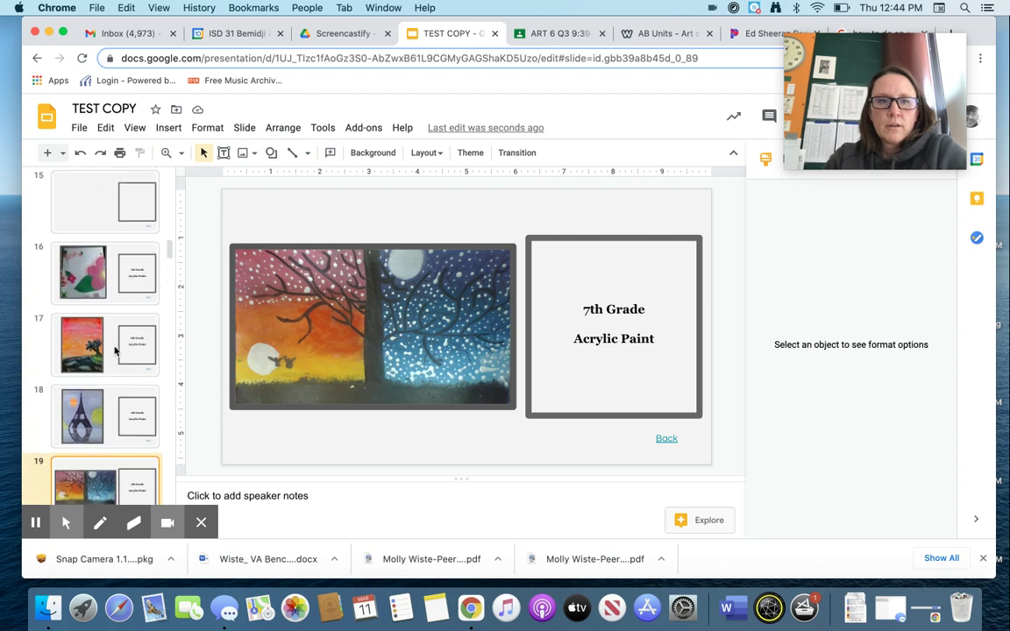
scroll(114, 351, "up", 5)
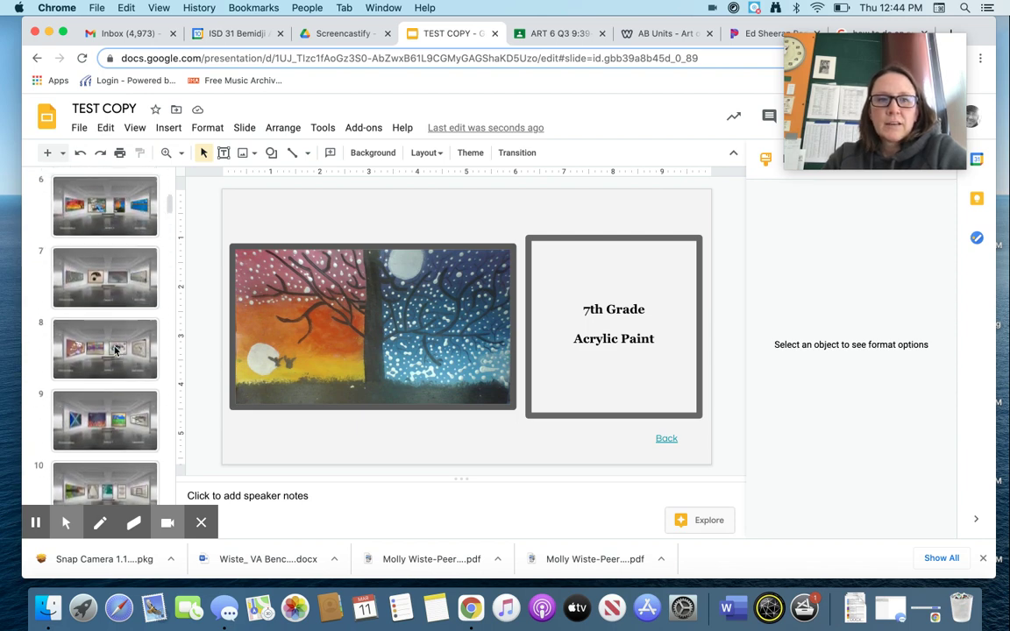
scroll(114, 351, "up", 3)
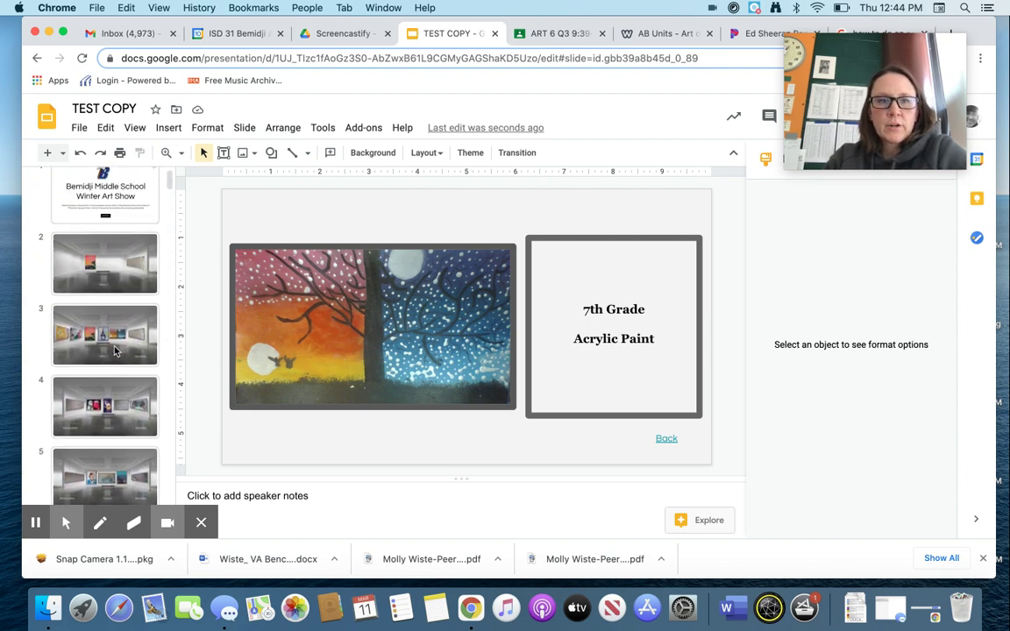
left_click(97, 275)
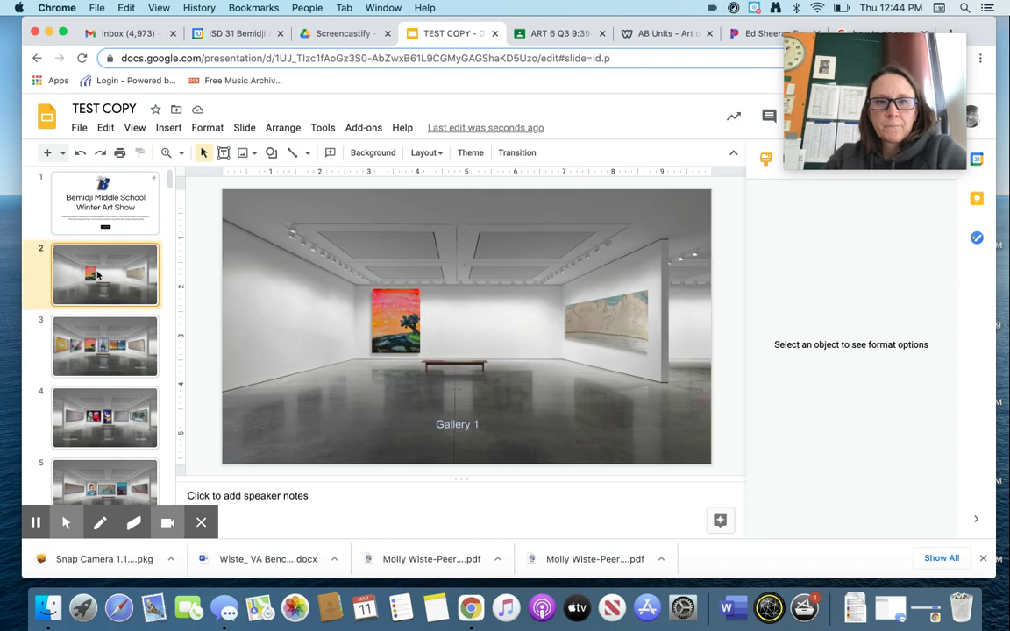
Link the sunset painting to slide 17 and follow the link to check its artwork page.
left_click(398, 320)
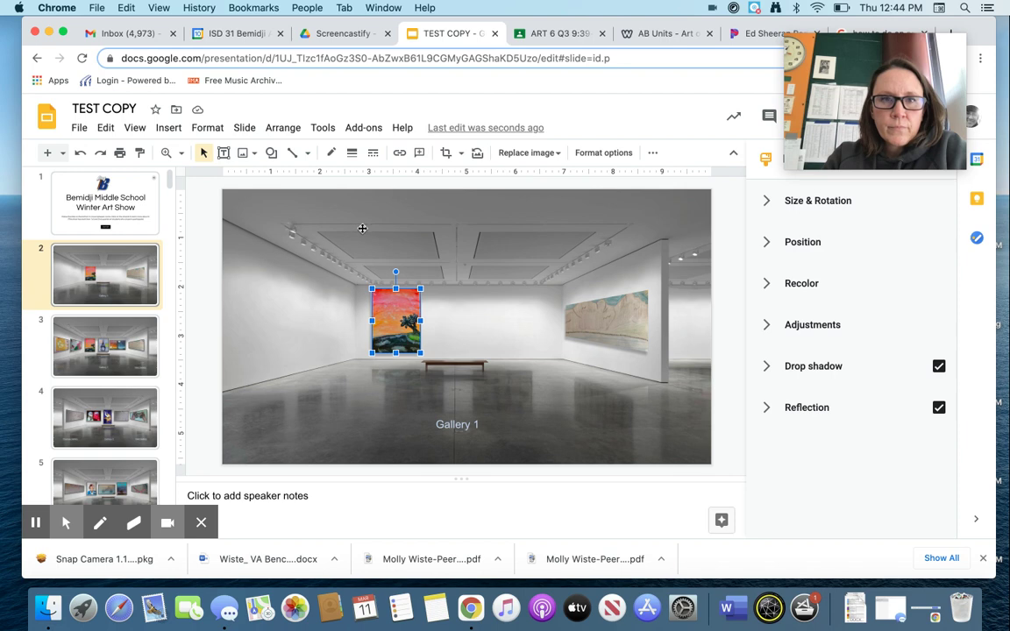
left_click(400, 155)
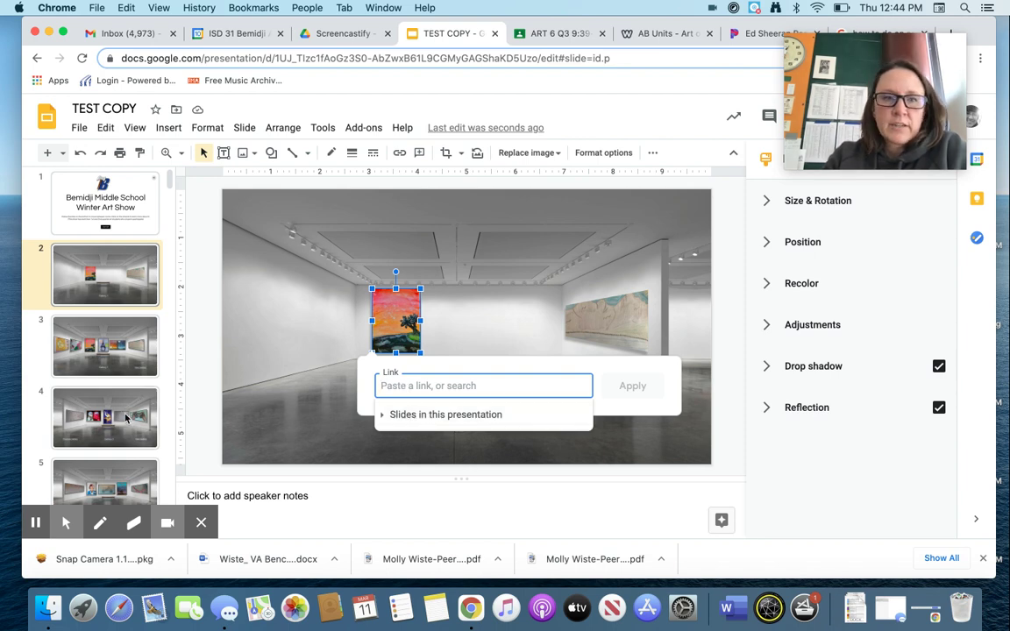
scroll(122, 403, "down", 7)
scroll(126, 419, "down", 8)
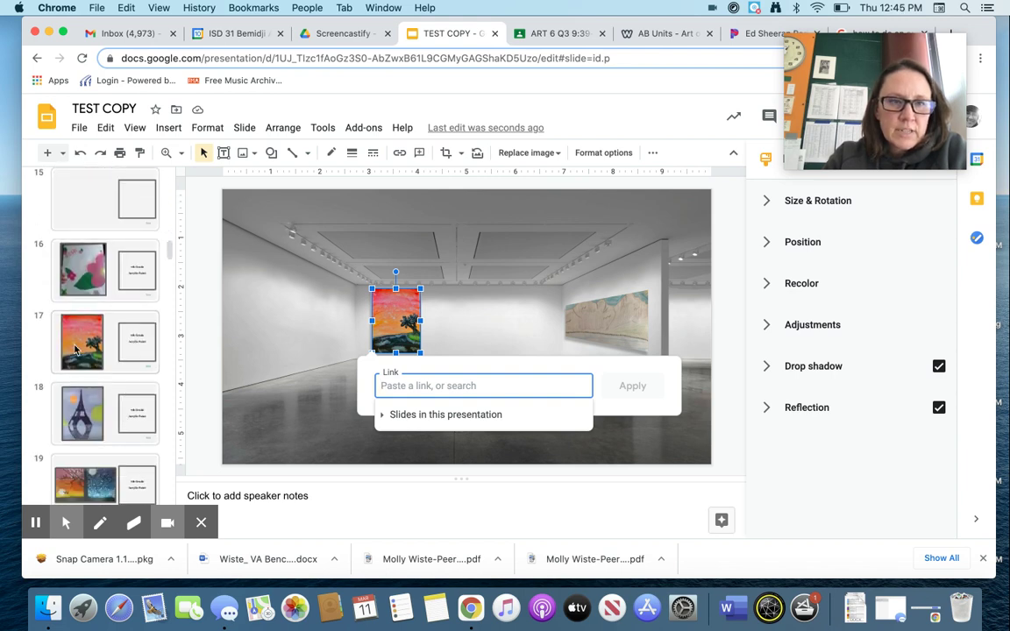
scroll(95, 342, "up", 7)
scroll(94, 345, "up", 7)
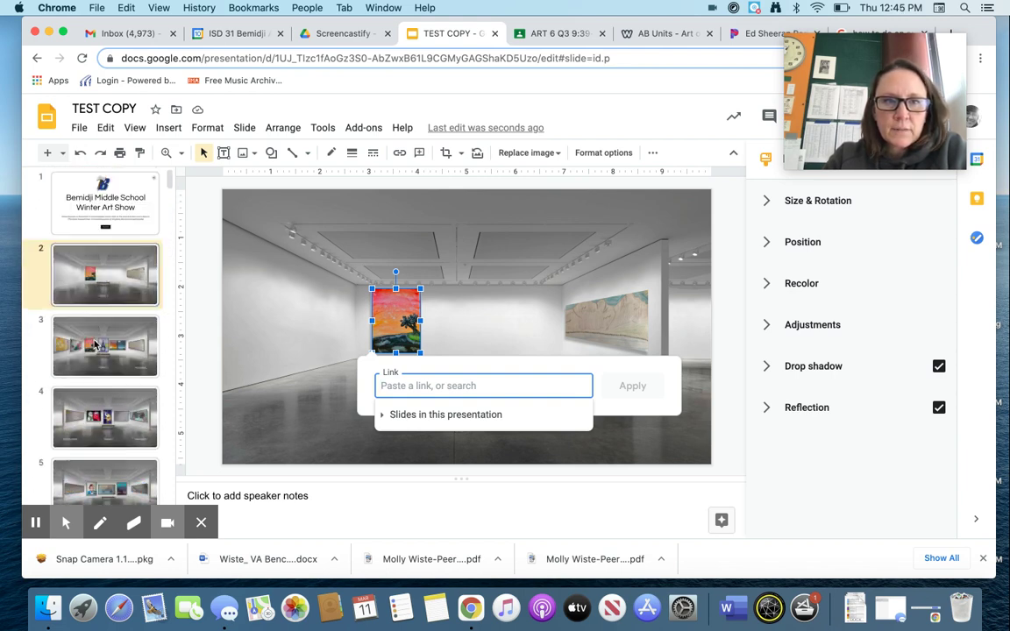
left_click(411, 416)
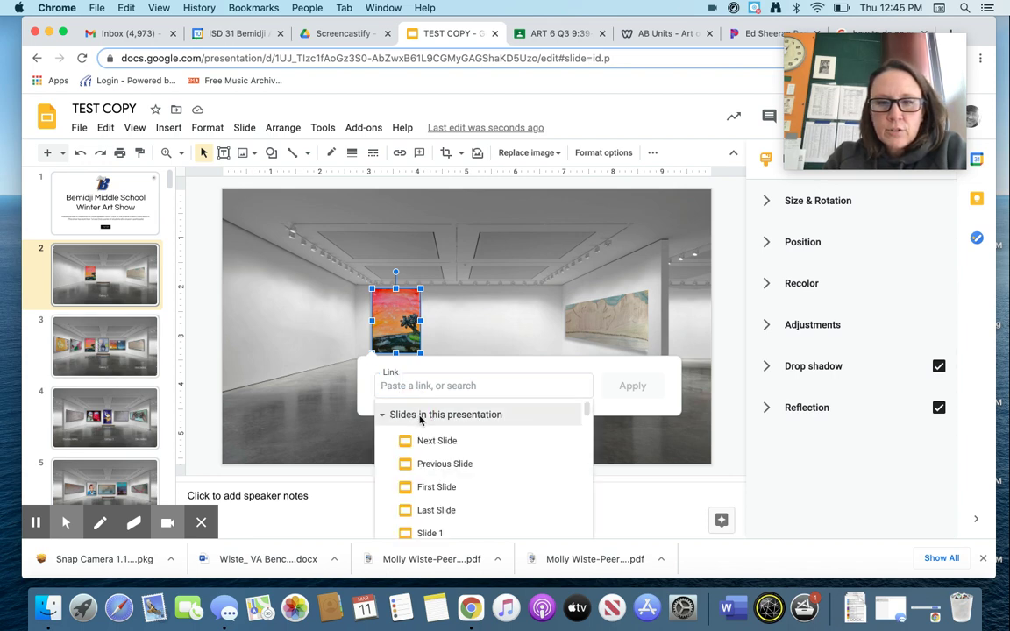
scroll(452, 462, "down", 5)
scroll(455, 465, "down", 5)
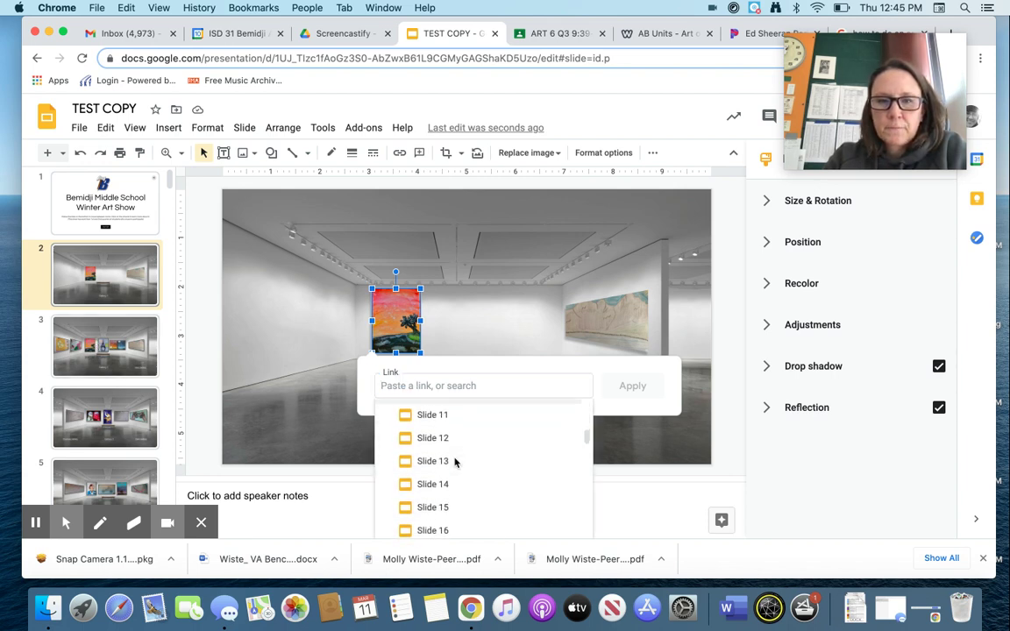
left_click(456, 475)
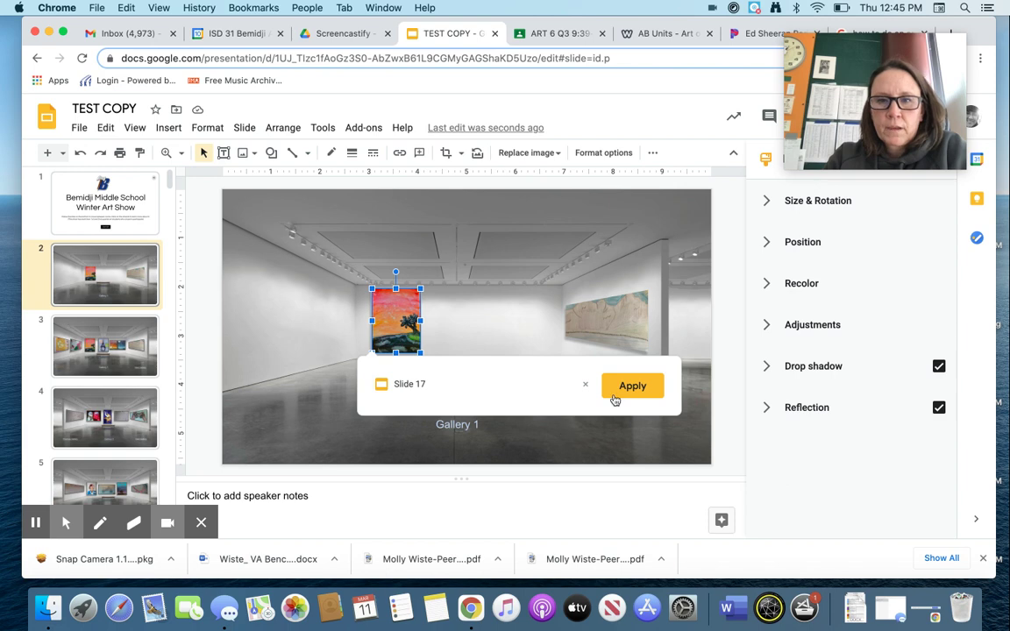
left_click(621, 391)
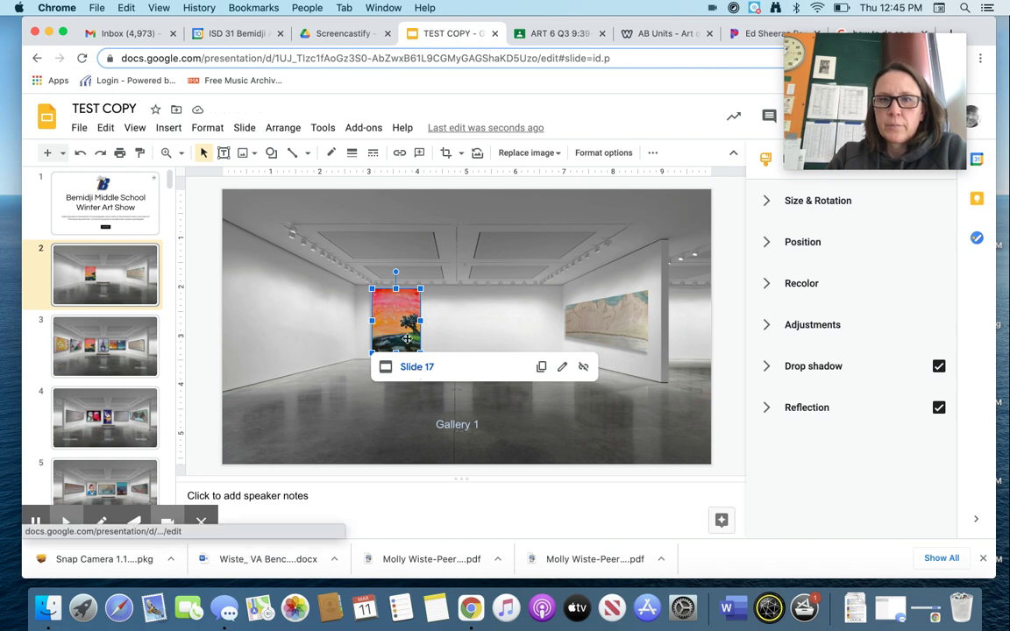
left_click(407, 368)
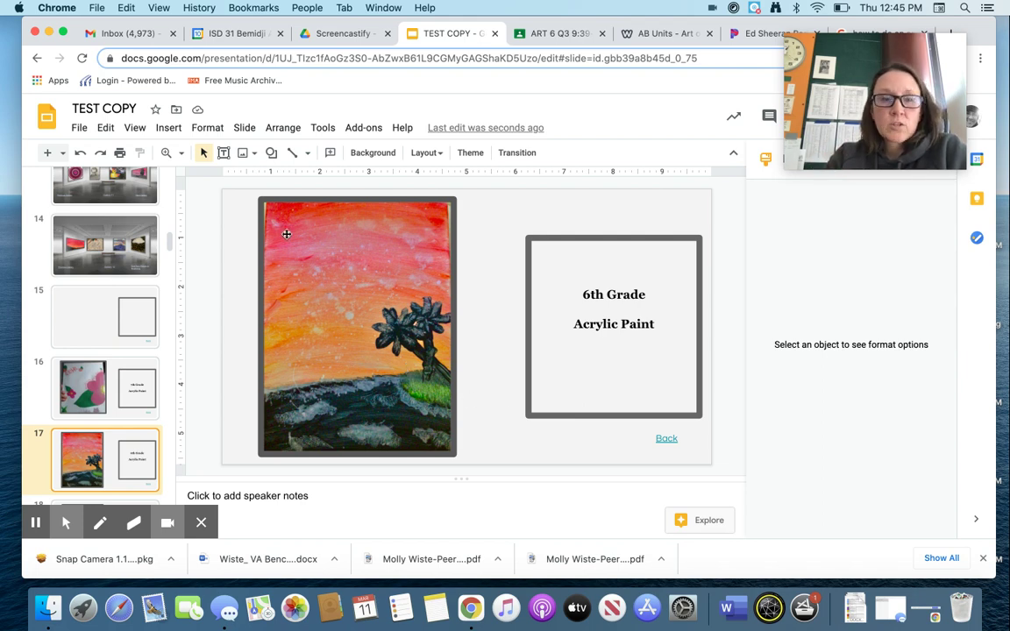
Confirm slide 17's Back text links to Slide 2 and follow it to Gallery 1.
left_click(168, 128)
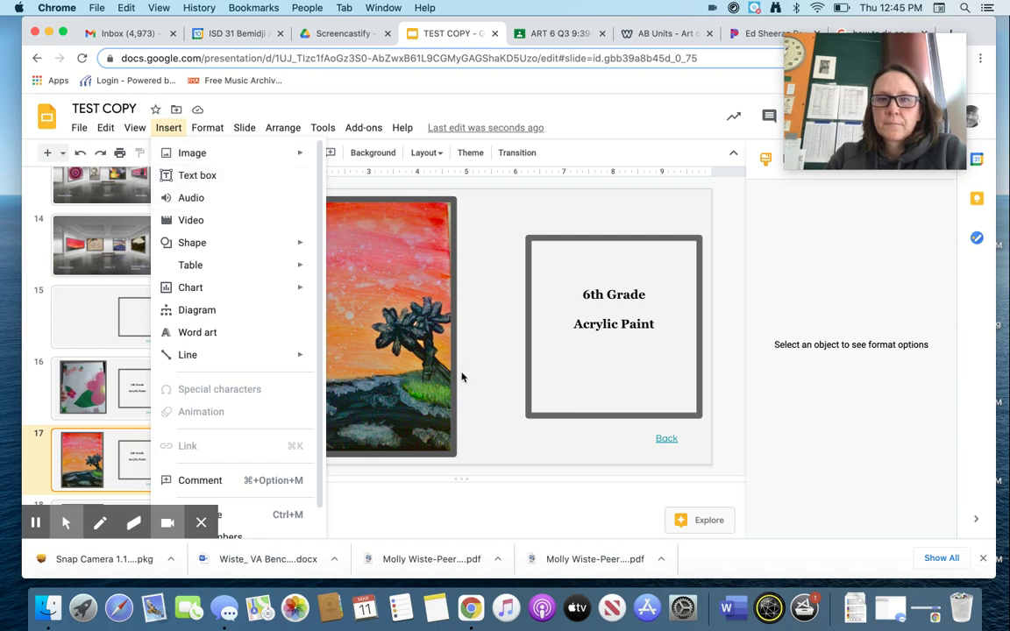
left_click(512, 430)
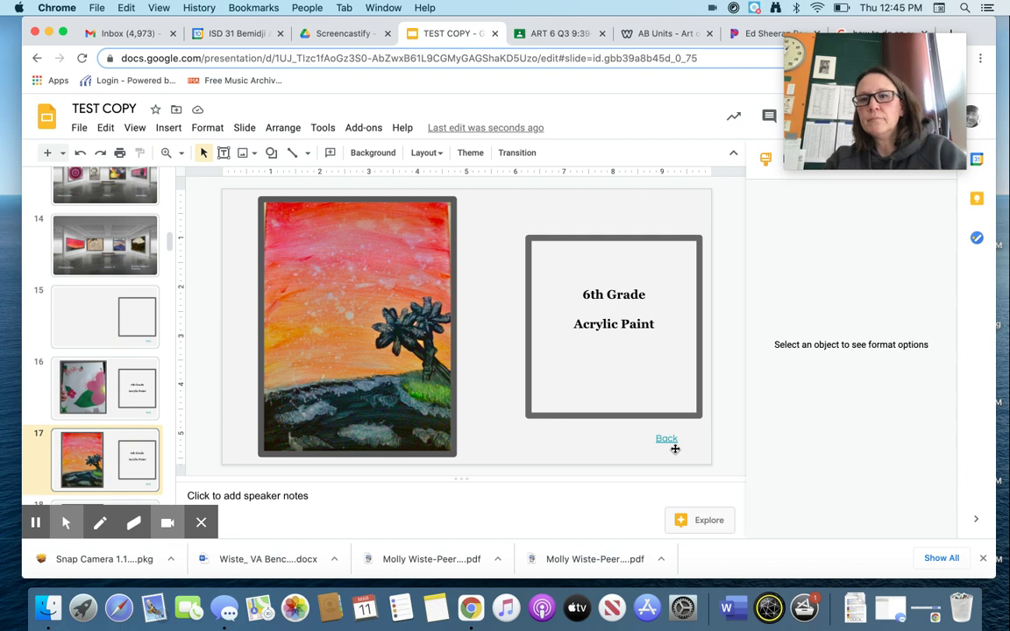
left_click(667, 439)
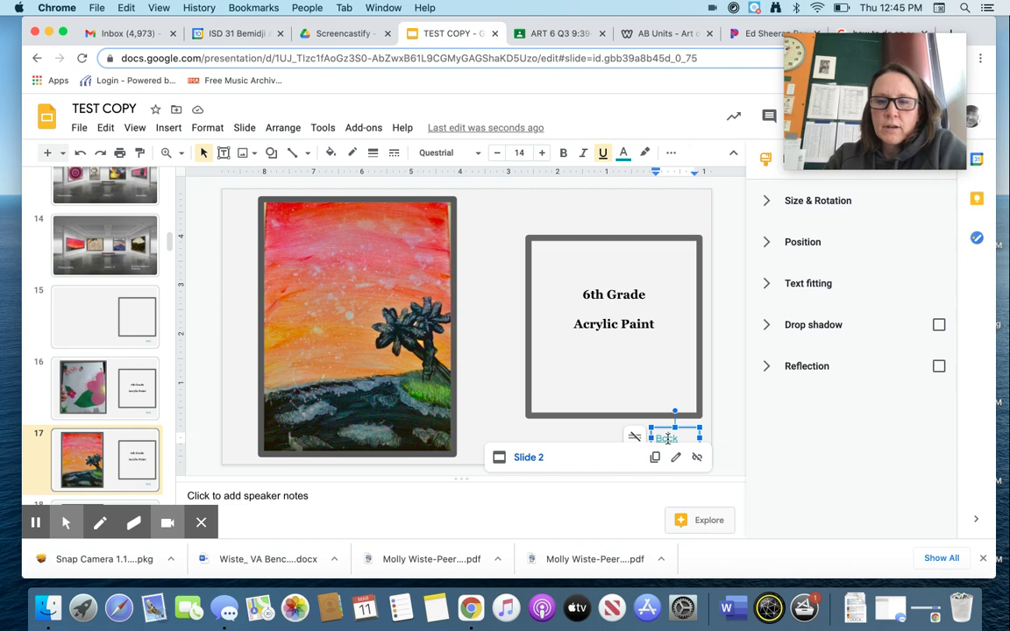
right_click(671, 442)
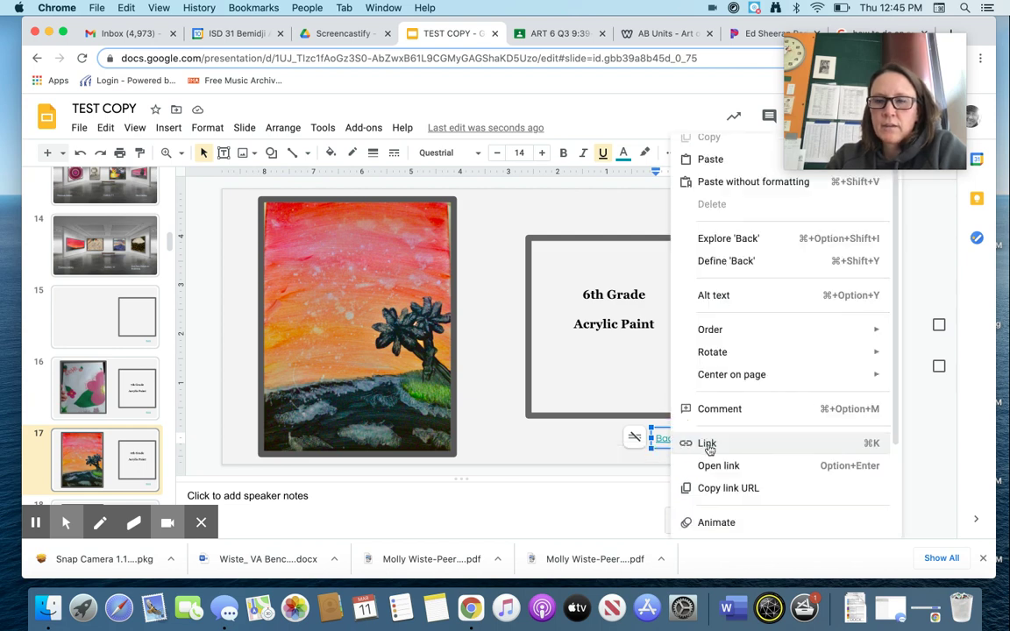
left_click(706, 443)
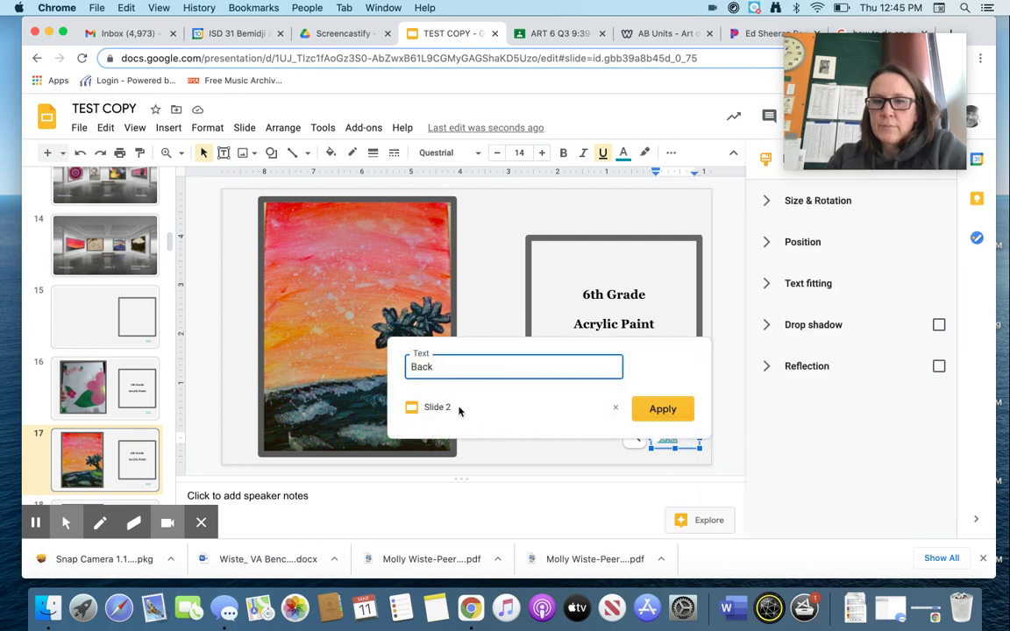
left_click(656, 410)
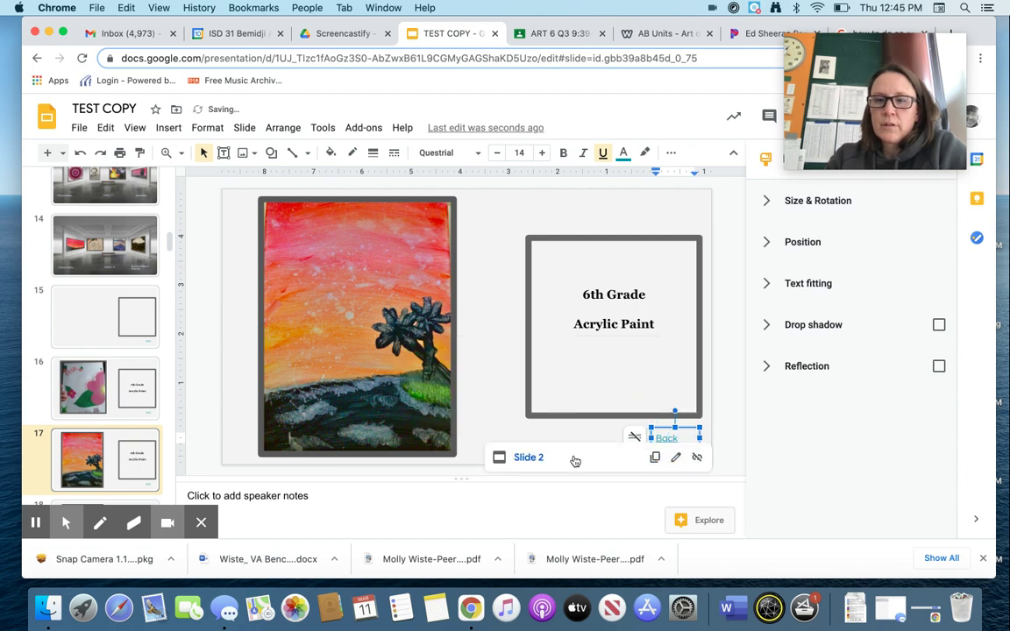
left_click(572, 458)
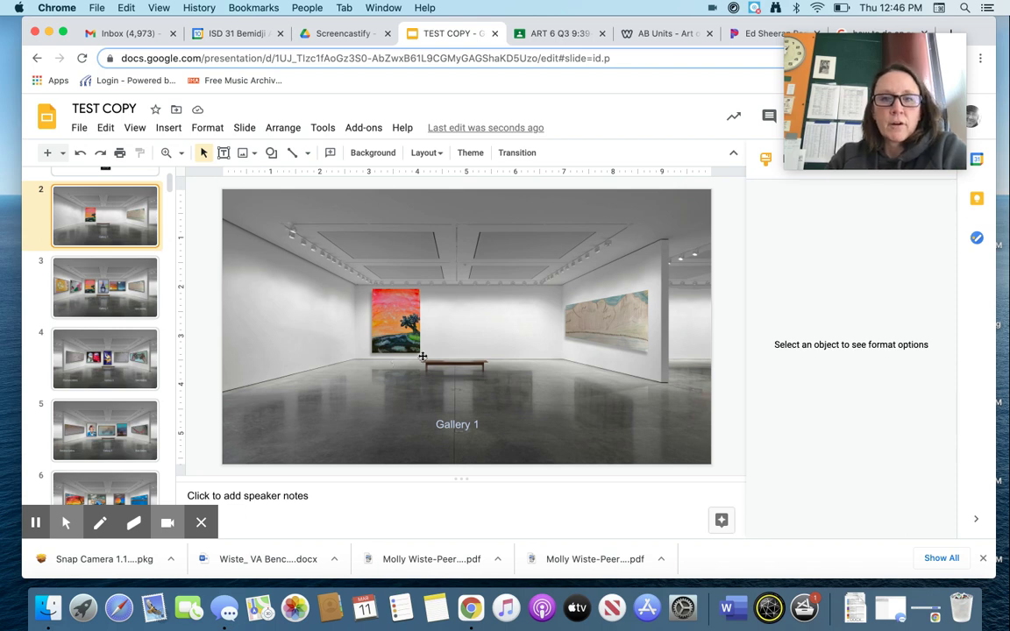
Select the mountain drawing on Gallery 1, glance at the Gallery 2 slide, and come back.
left_click(601, 327)
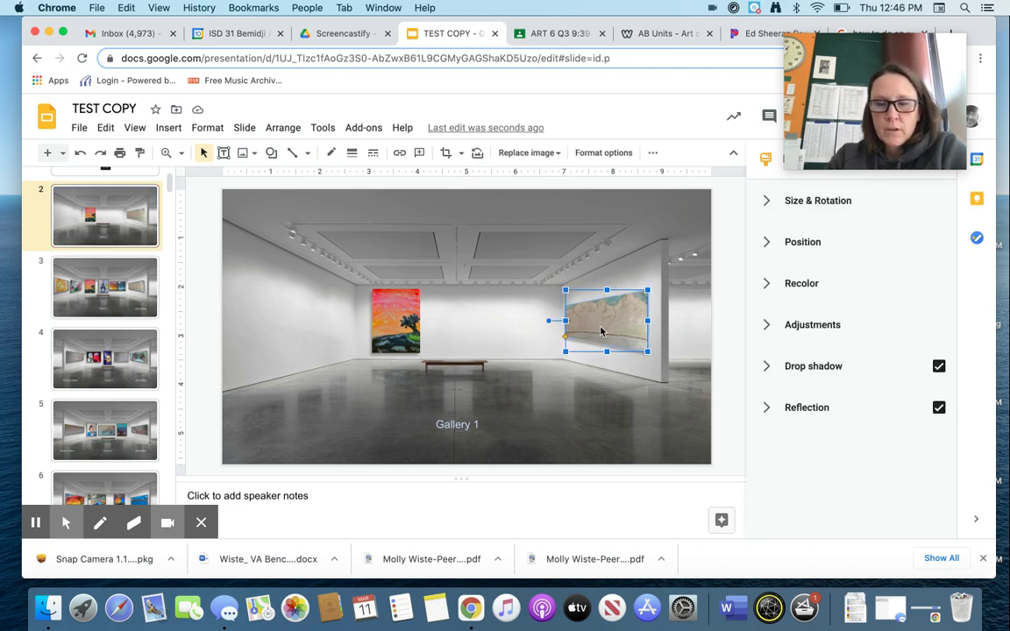
left_click(399, 156)
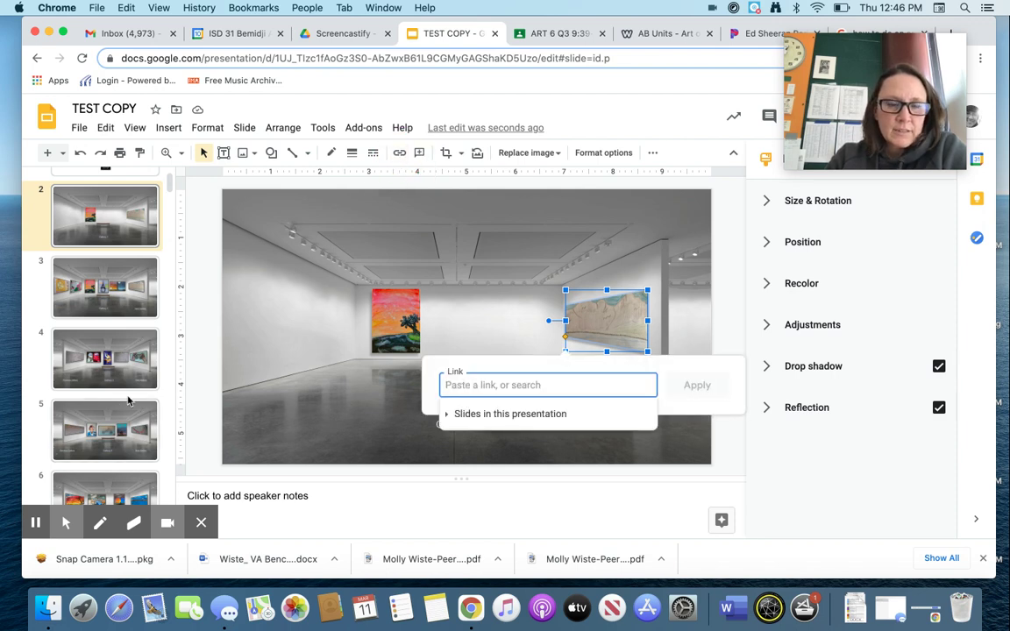
left_click(161, 387)
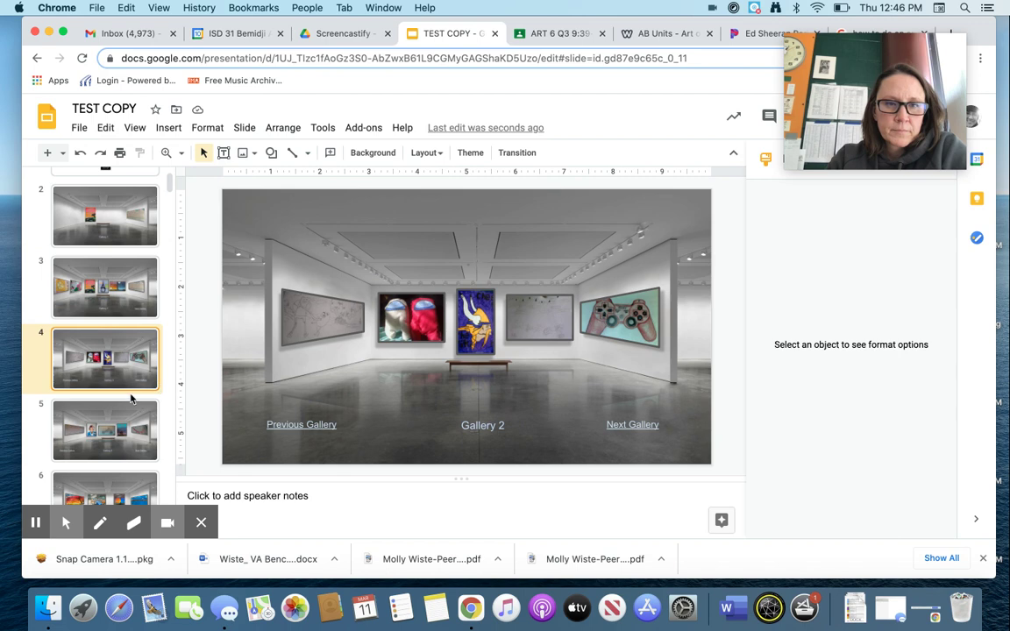
scroll(130, 399, "down", 10)
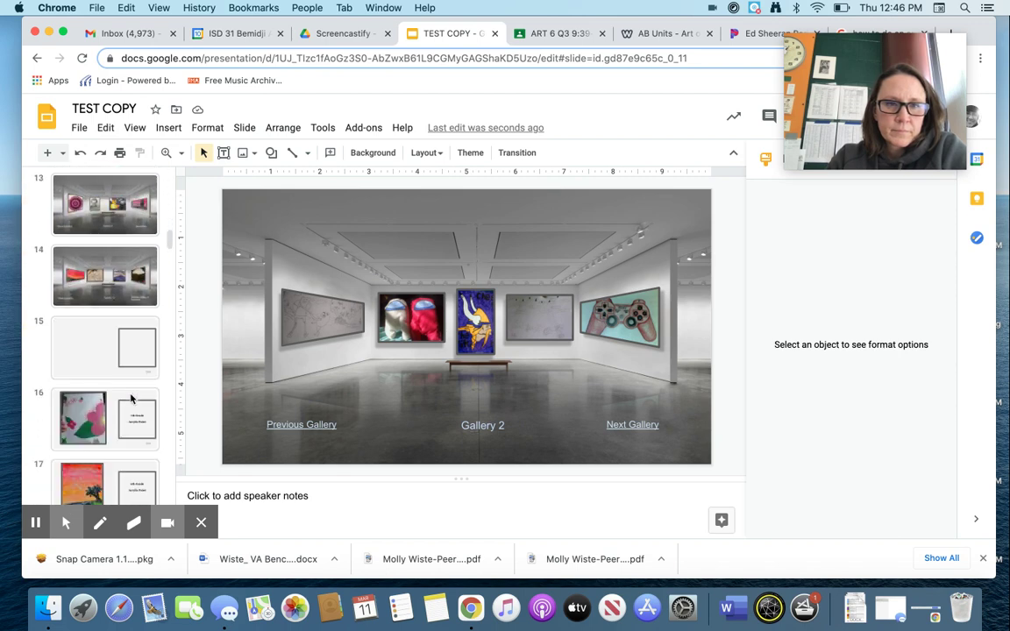
scroll(130, 399, "down", 7)
scroll(131, 399, "up", 12)
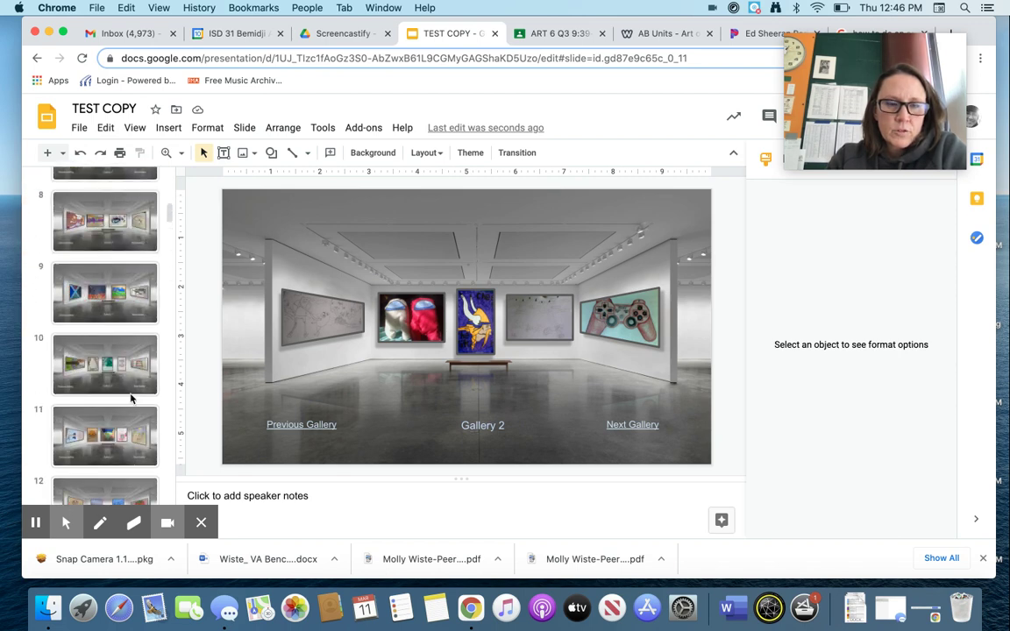
scroll(131, 399, "up", 8)
left_click(128, 239)
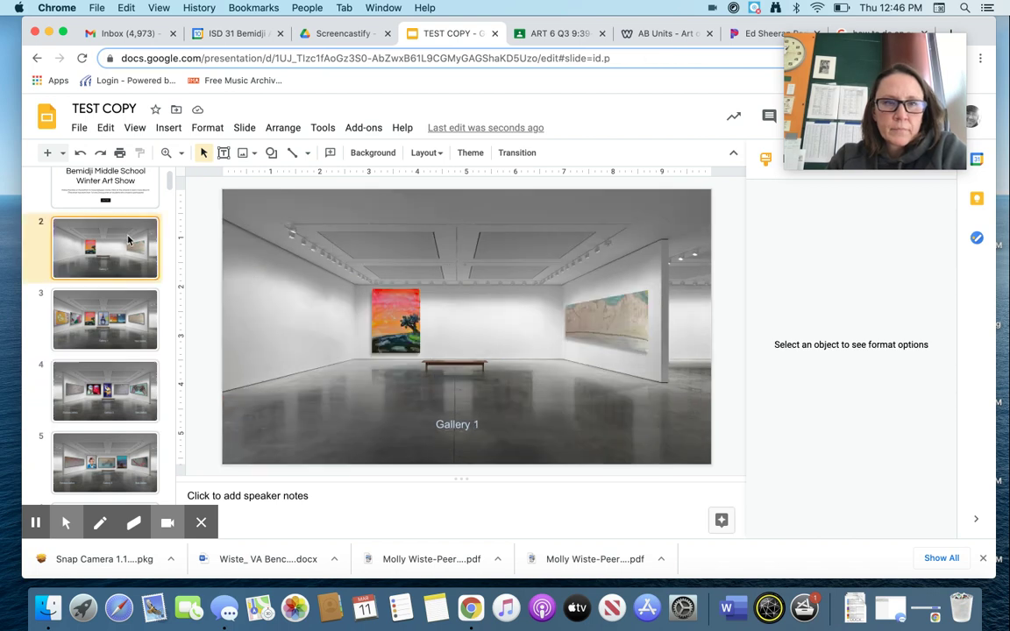
Link the mountain drawing to Slide 20 and follow it to the 8th Grade Colored Pencil page.
left_click(595, 303)
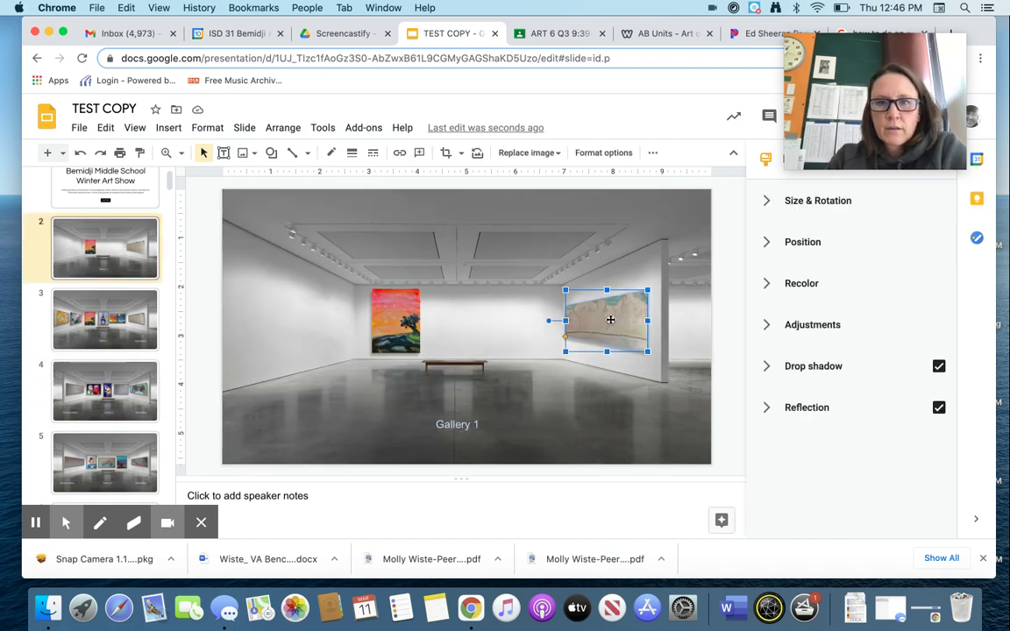
left_click(399, 153)
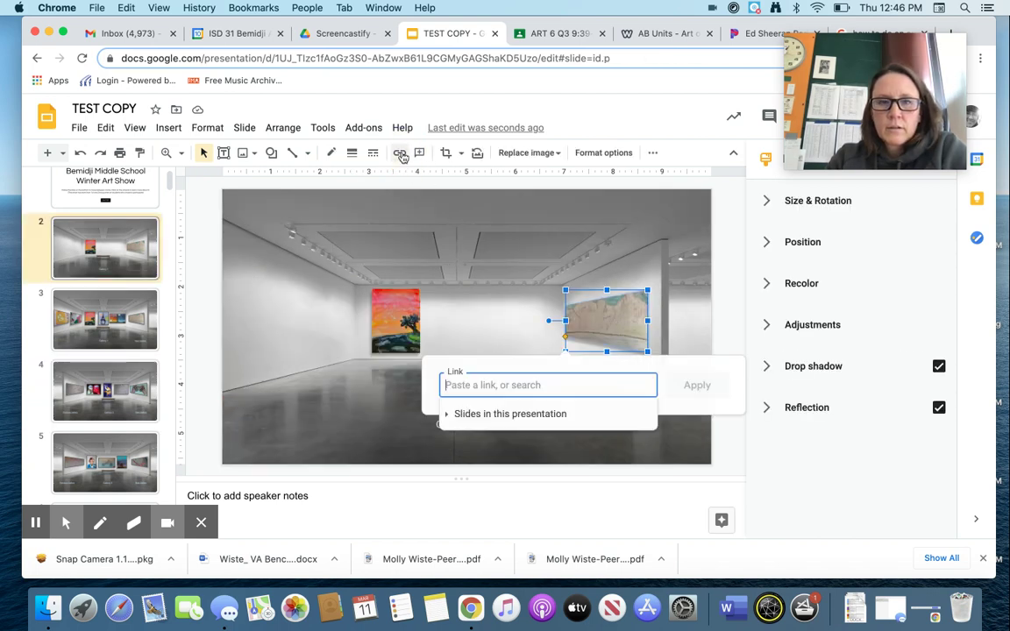
left_click(541, 413)
scroll(526, 465, "down", 4)
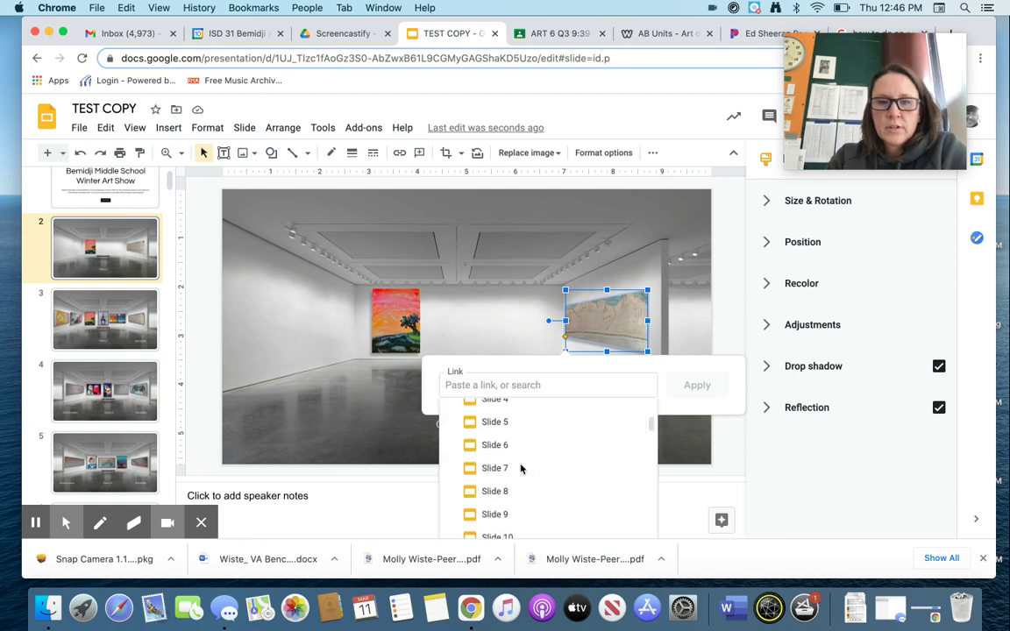
scroll(521, 469, "down", 10)
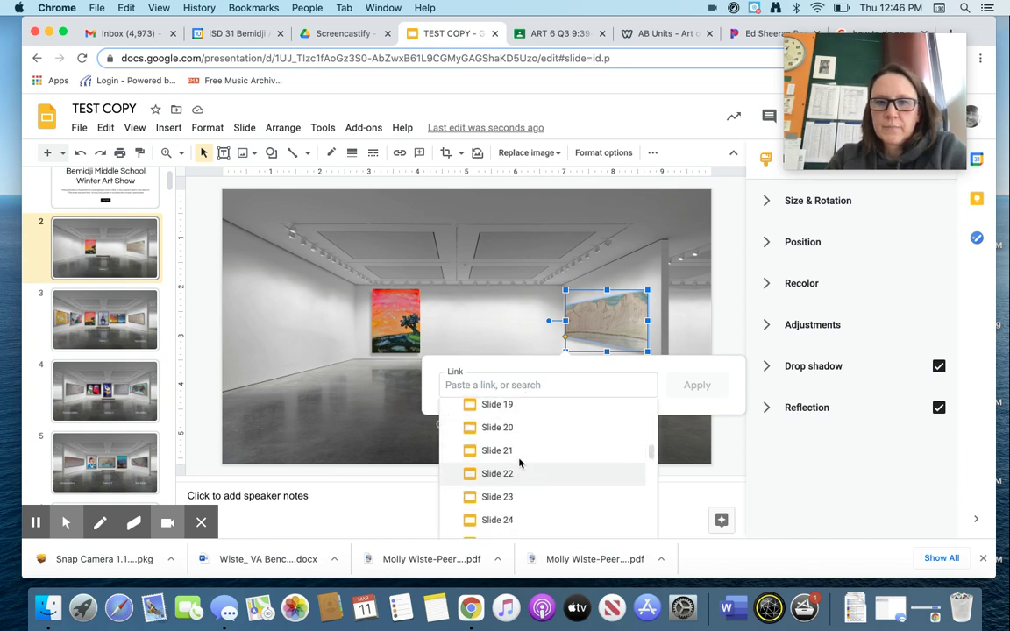
left_click(496, 427)
left_click(697, 386)
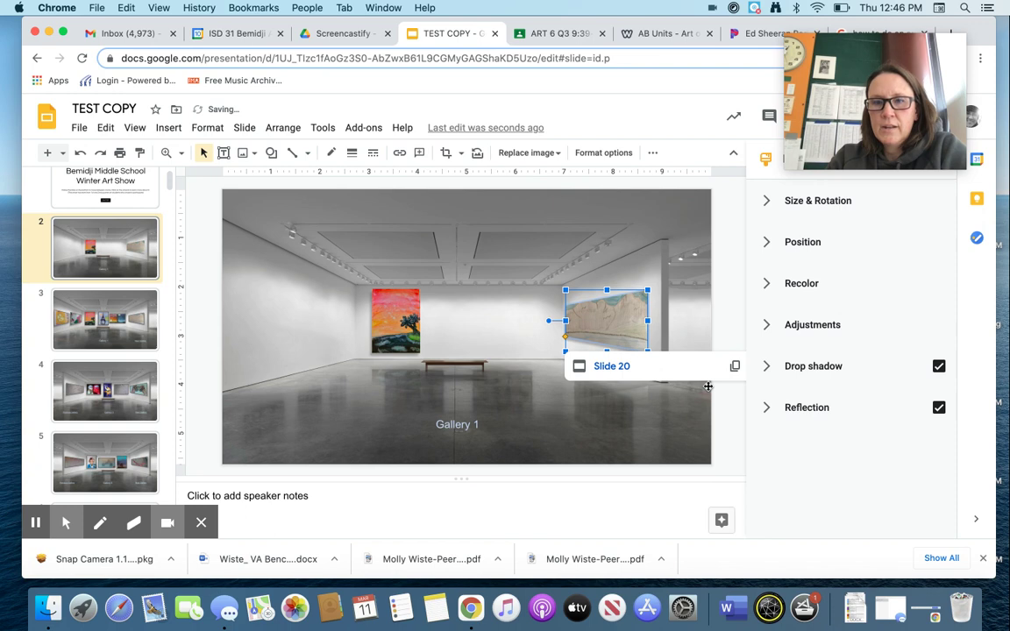
left_click(611, 367)
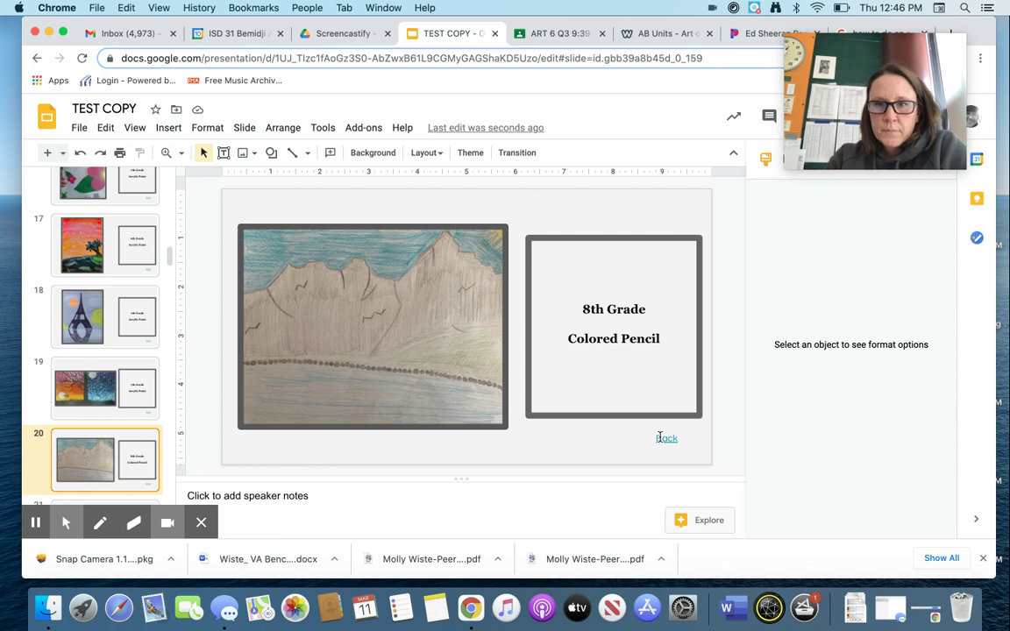
Apply Slide 2 as slide 20's Back link and follow it to the Gallery 1 room.
left_click(659, 437)
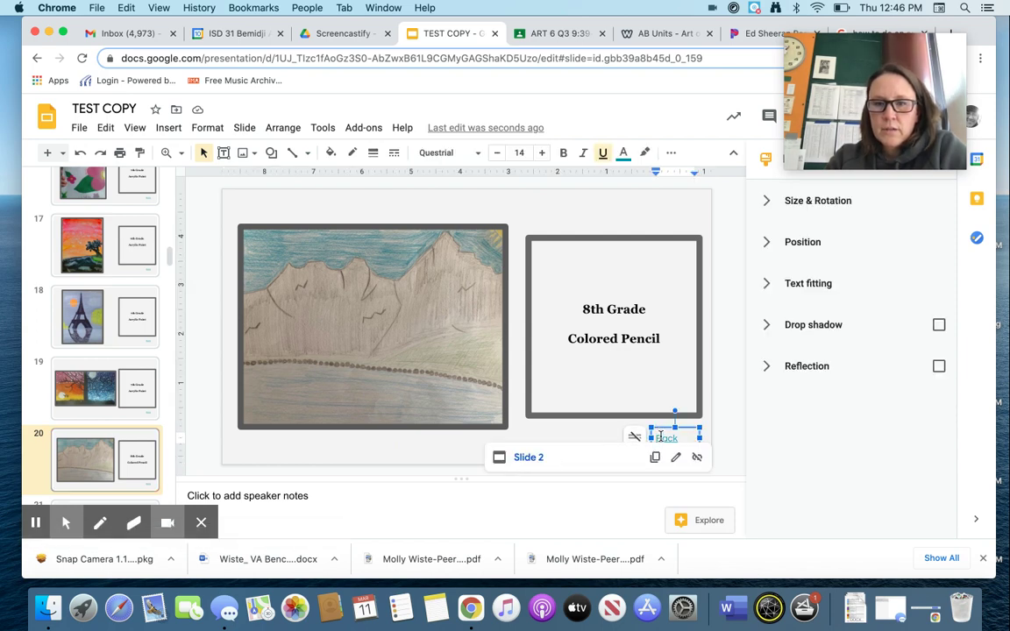
left_click(563, 439)
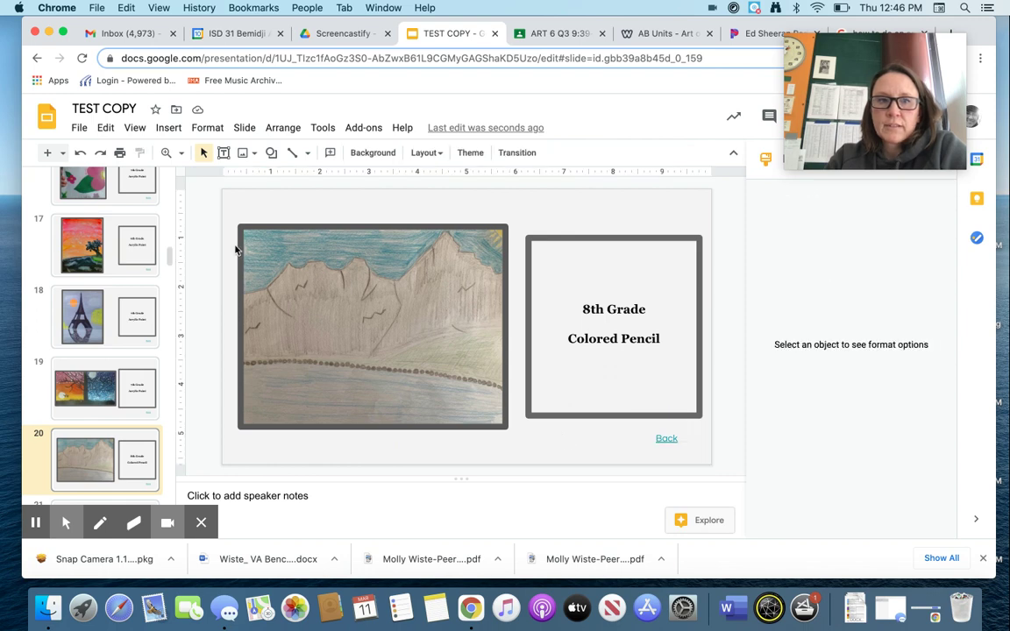
left_click(169, 129)
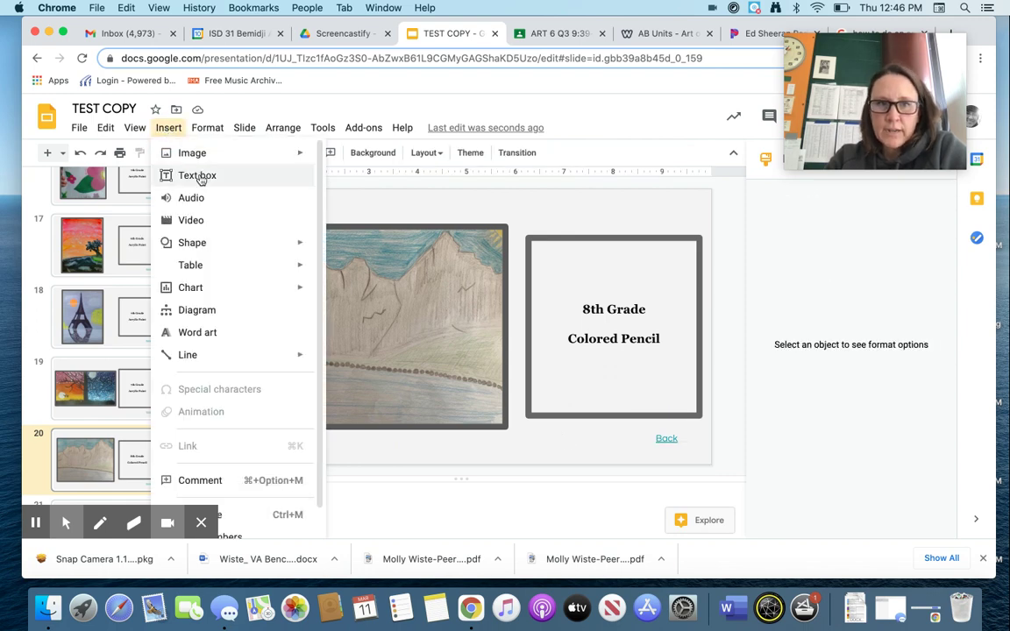
left_click(667, 446)
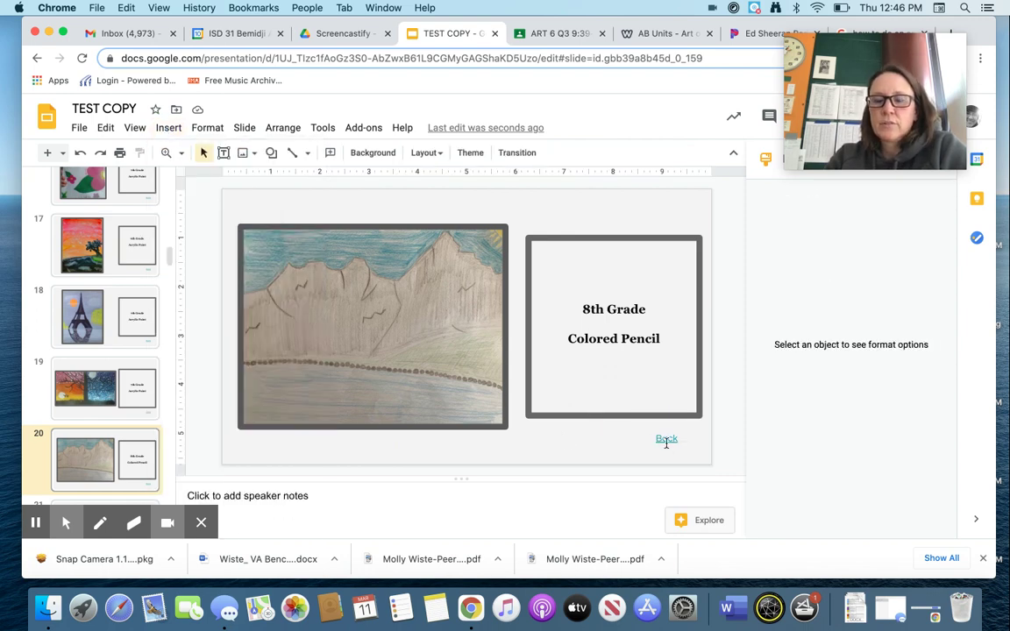
right_click(666, 440)
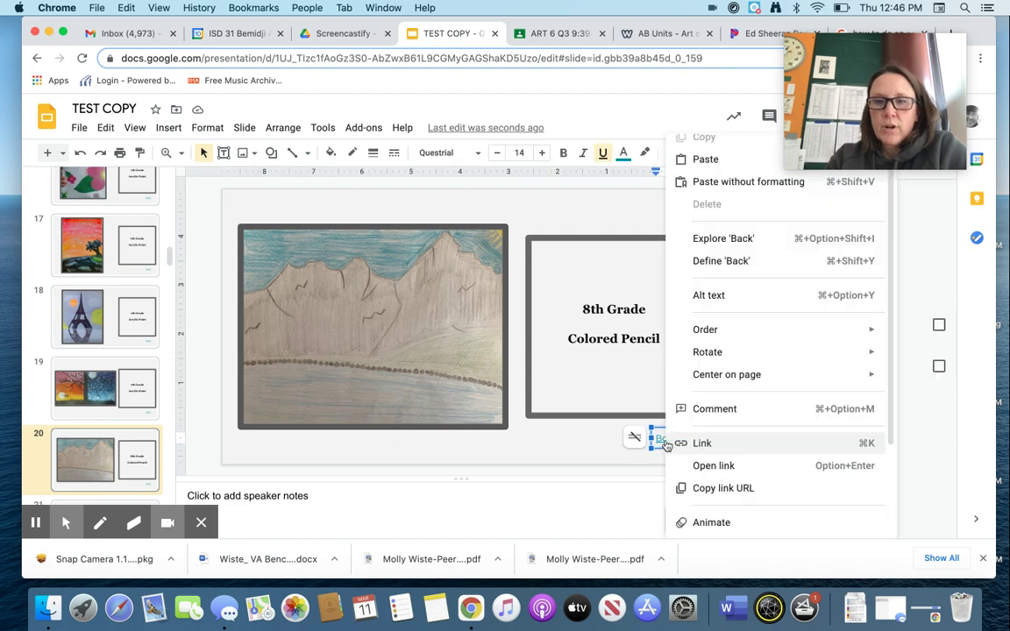
left_click(703, 443)
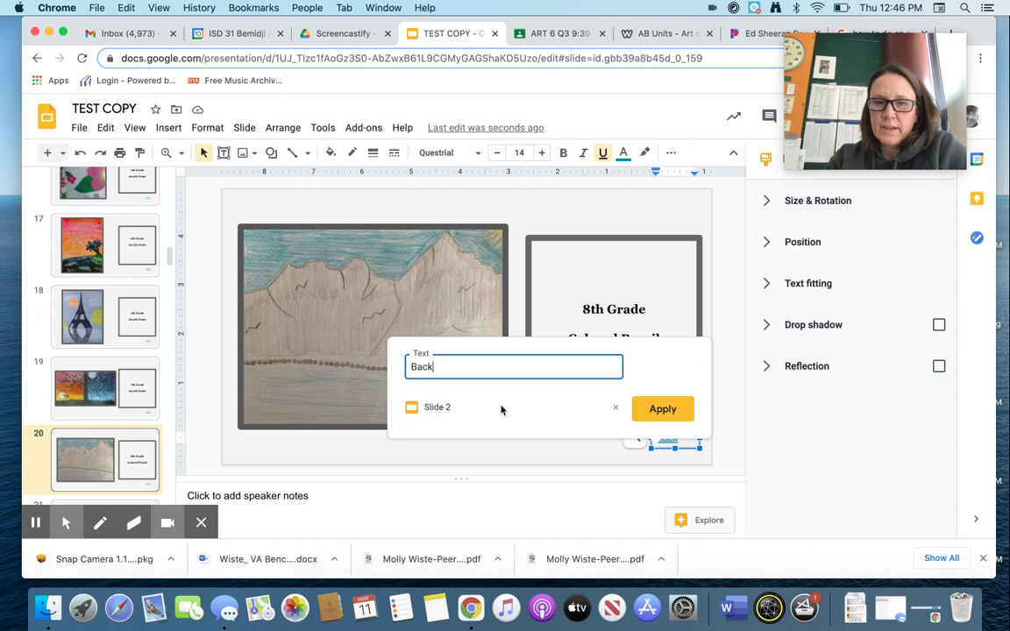
left_click(658, 409)
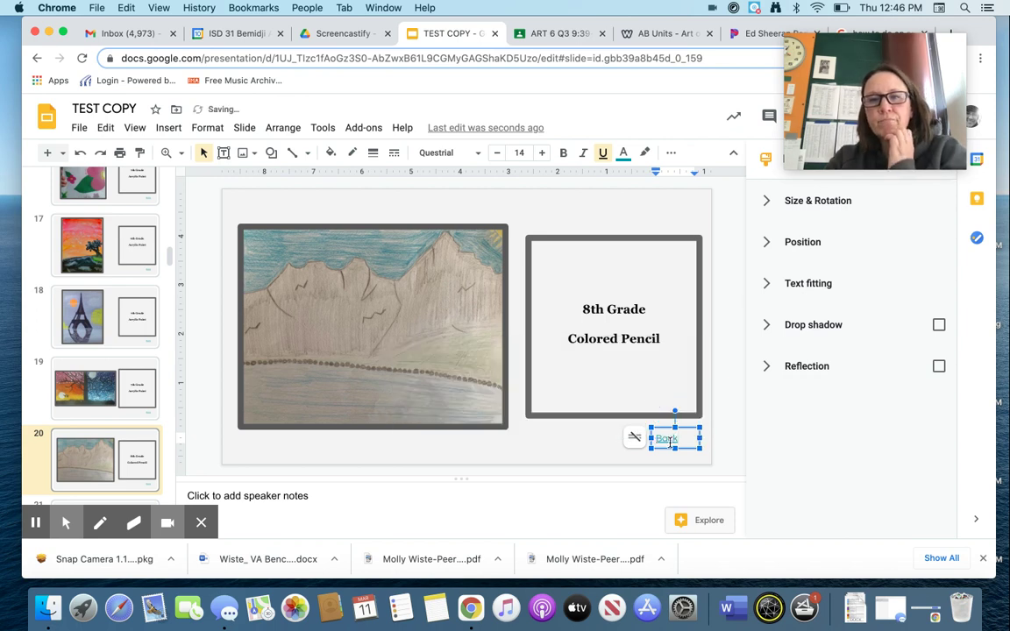
left_click(544, 458)
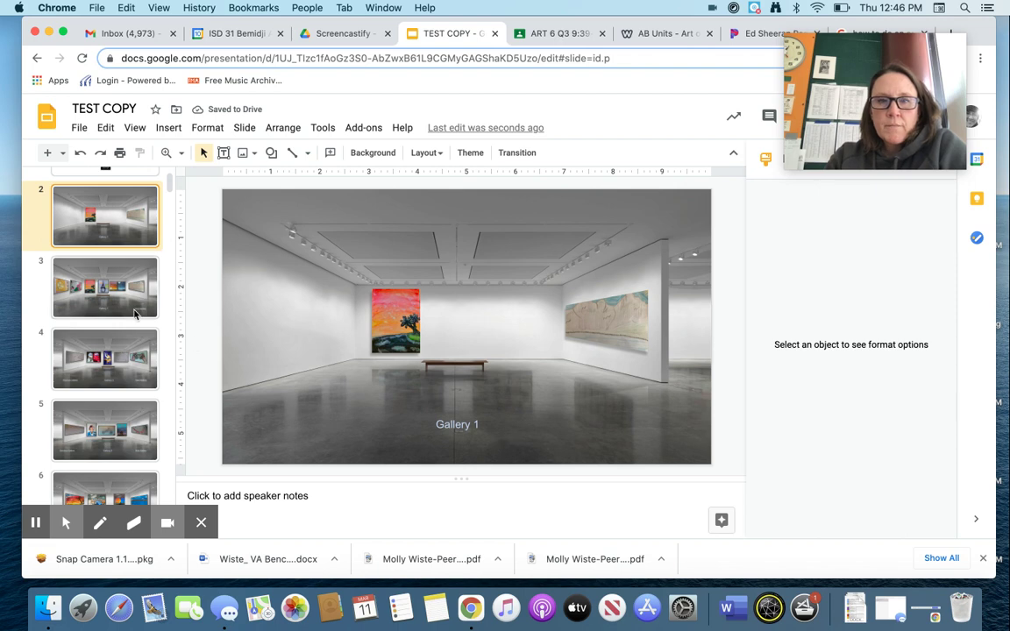
scroll(134, 314, "up", 3)
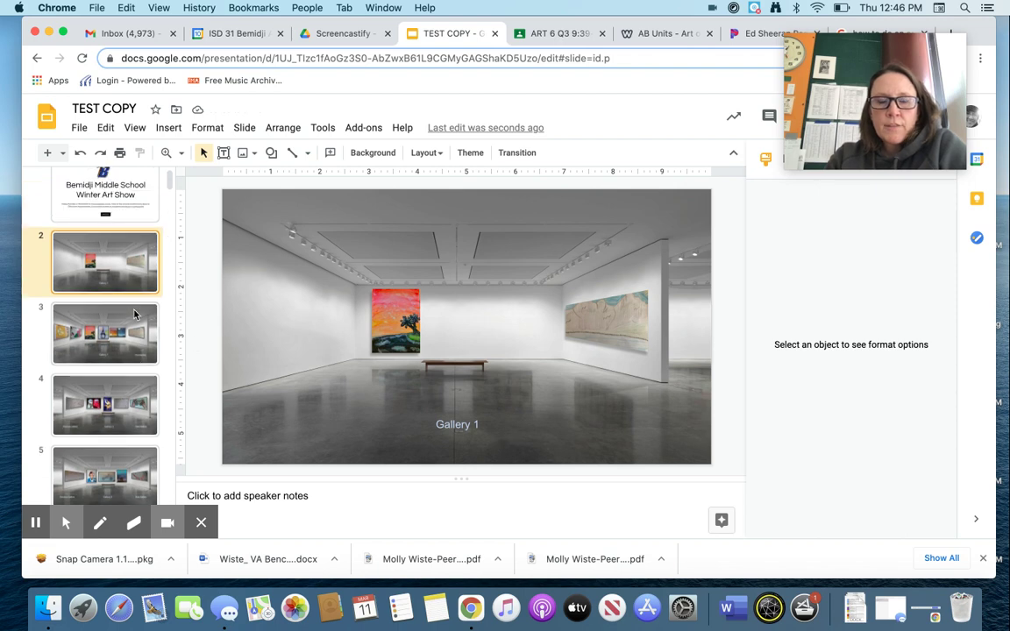
Link the title slide's ENTER button to Slide 2, follow it, then open slide 3's paintings room.
left_click(115, 200)
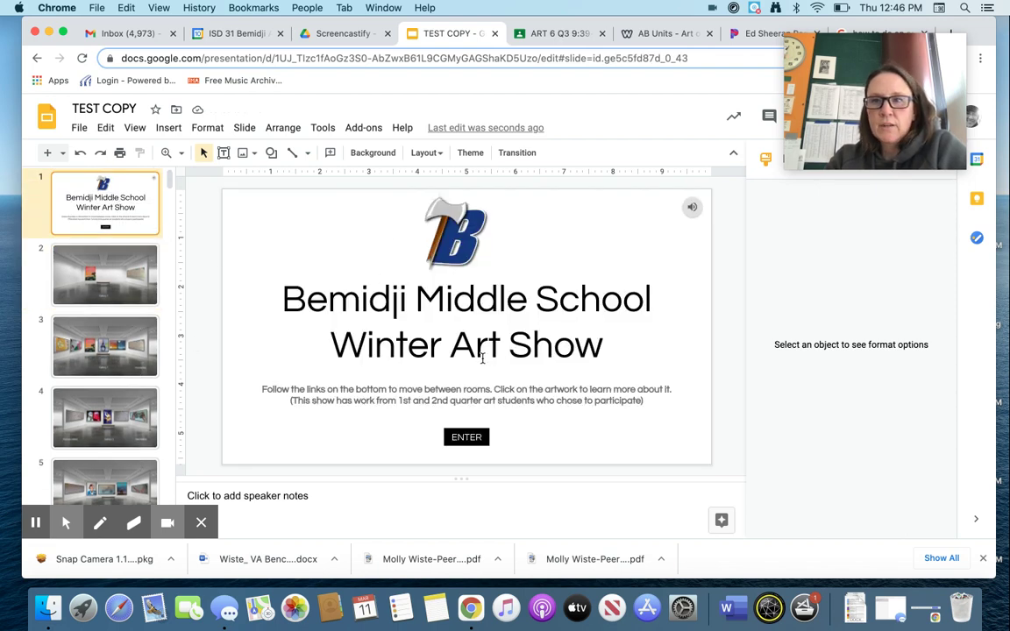
left_click(470, 436)
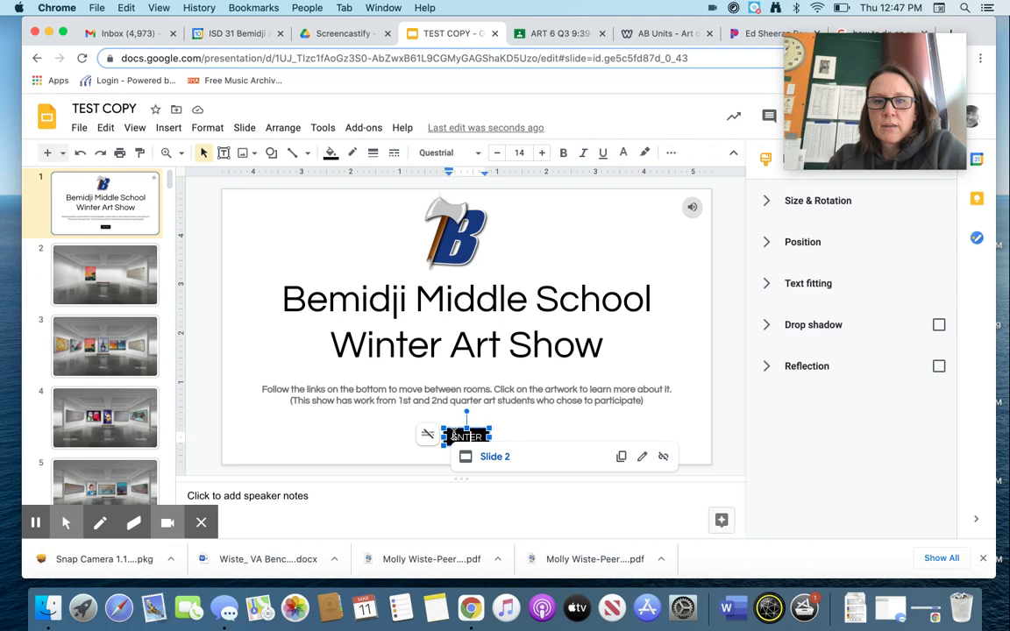
right_click(453, 435)
left_click(478, 442)
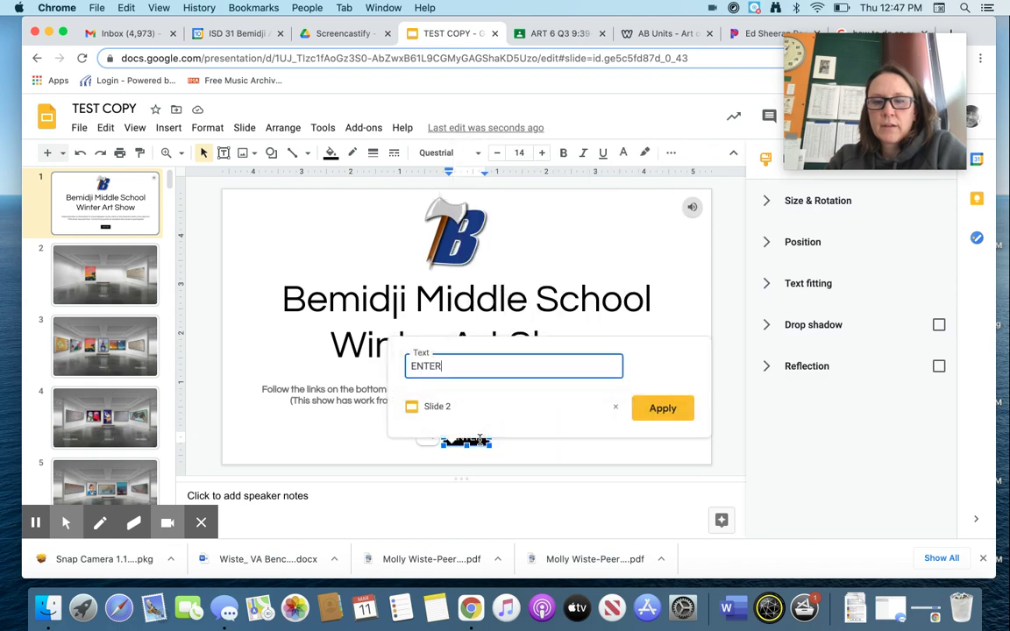
left_click(661, 409)
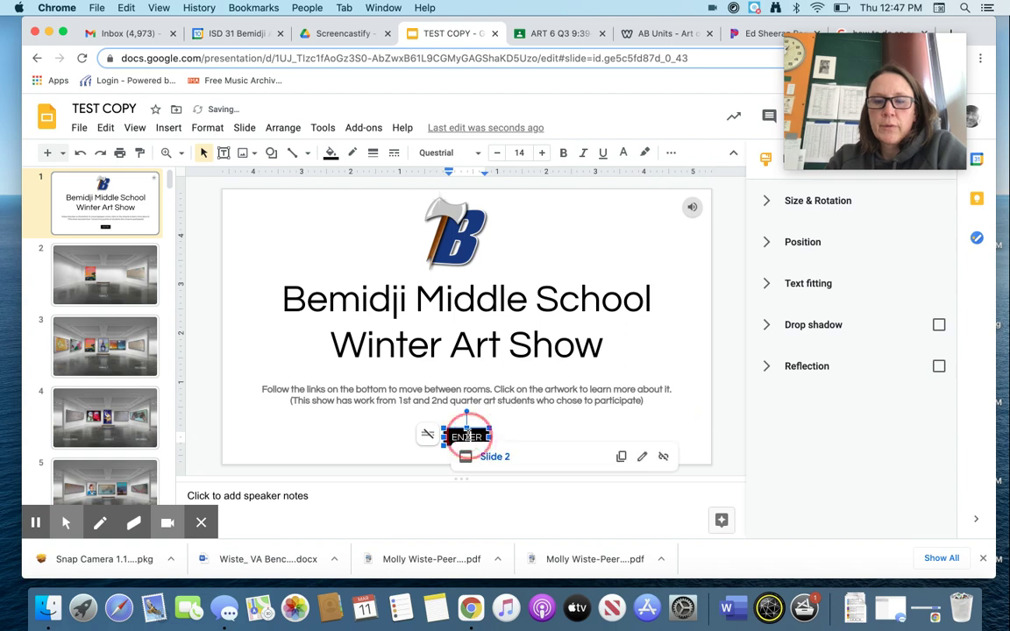
left_click(492, 458)
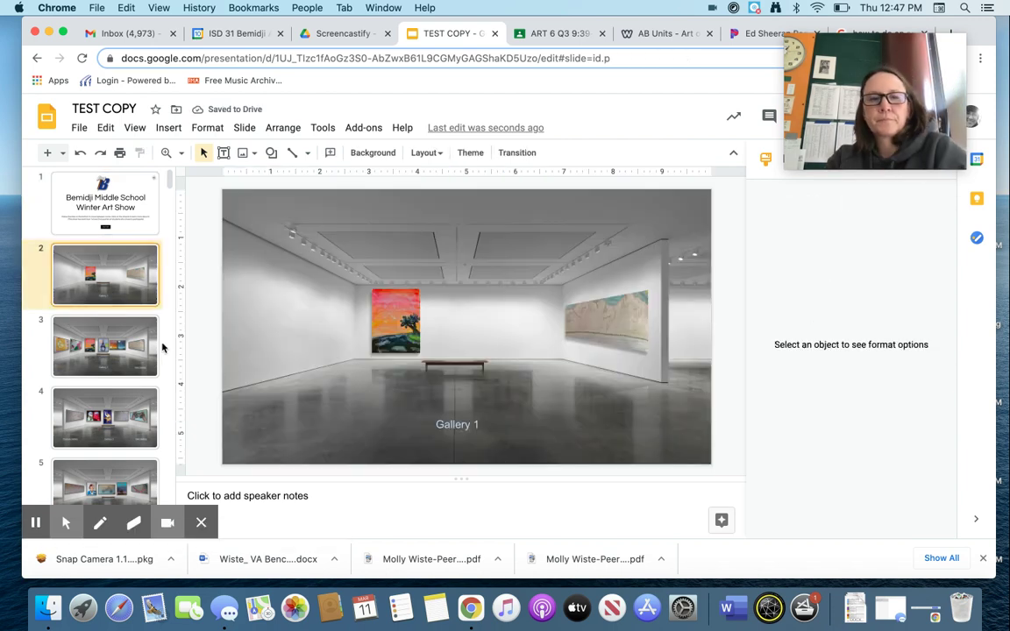
left_click(121, 355)
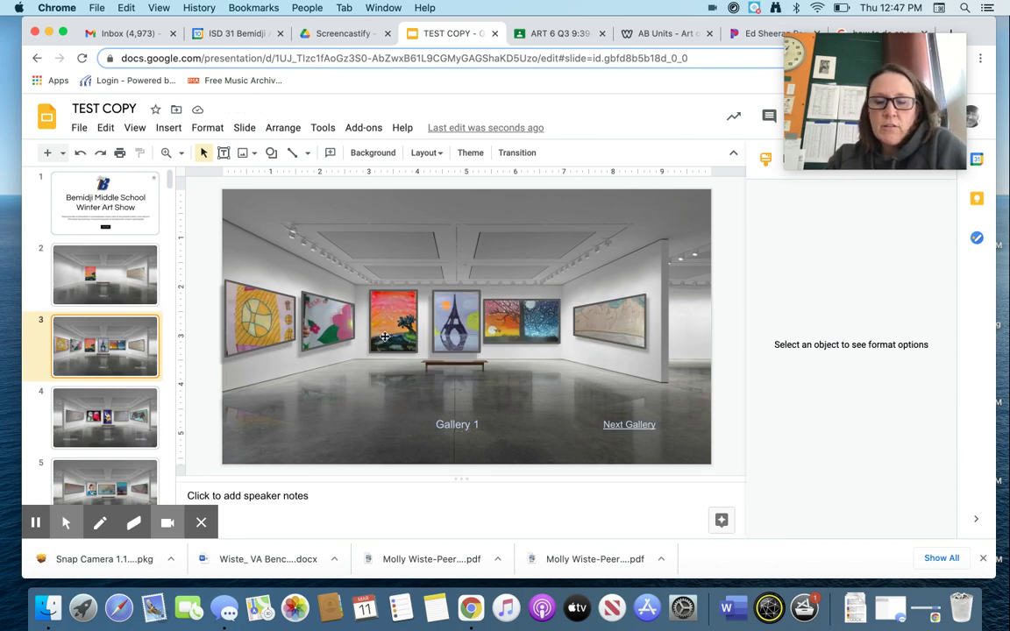
Link slide 3's Next Gallery text to Next Slide and follow it to Gallery 2.
left_click(168, 130)
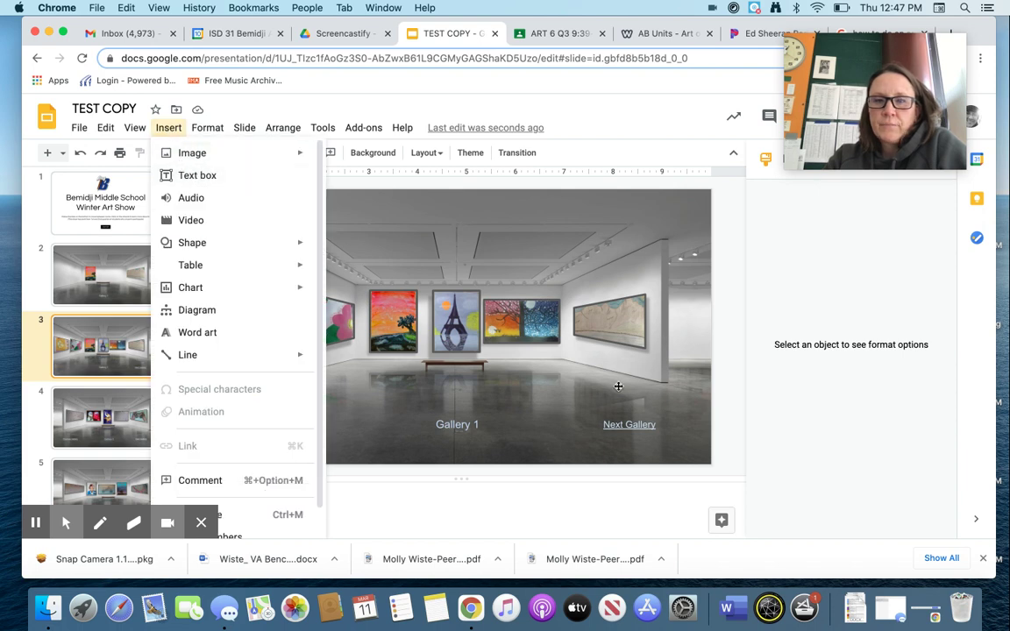
left_click(628, 441)
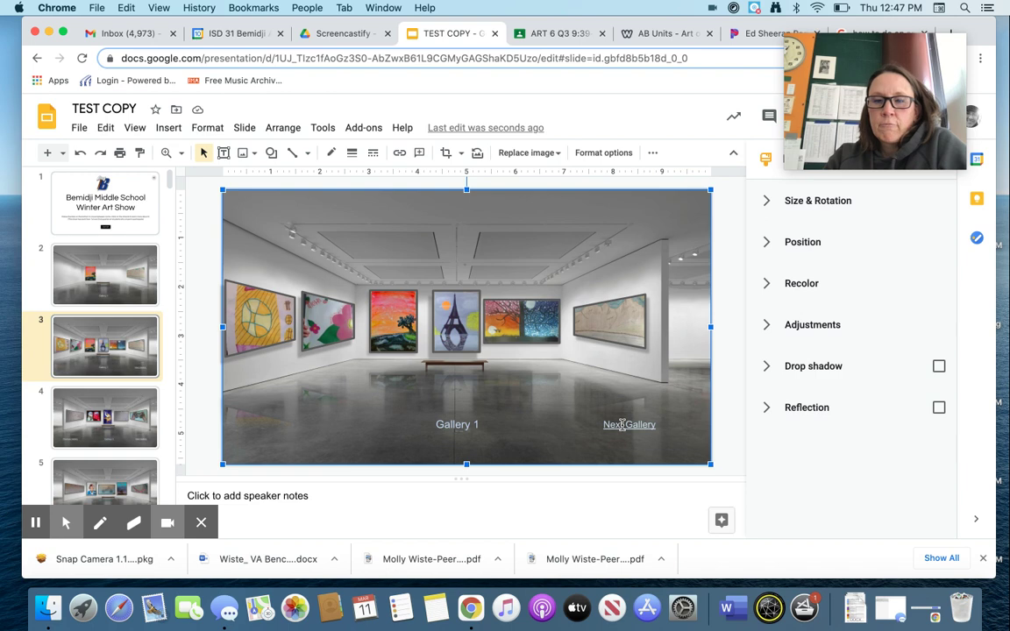
right_click(624, 428)
left_click(649, 443)
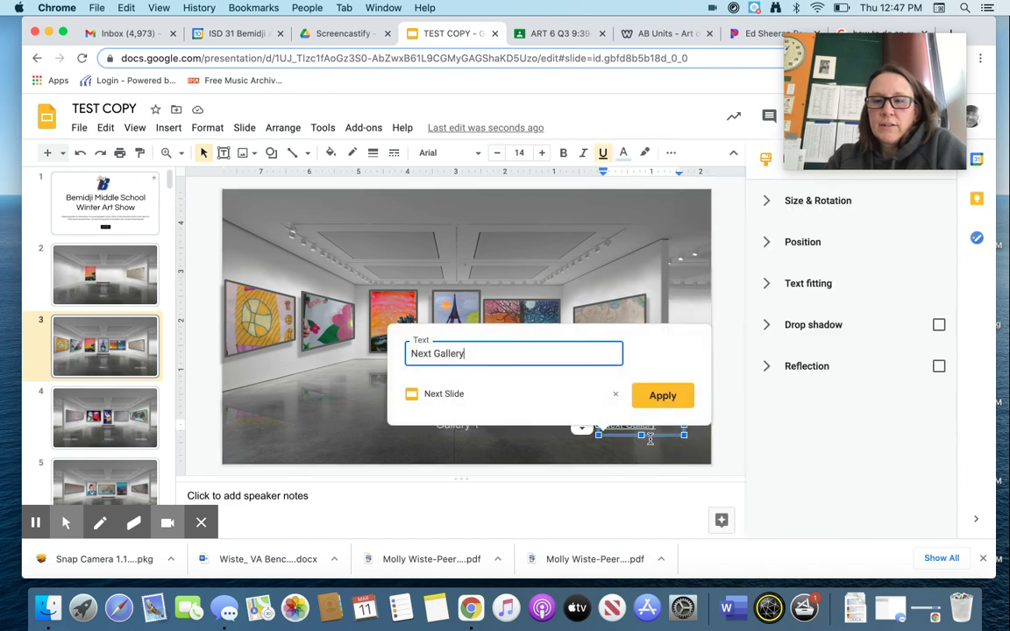
left_click(663, 396)
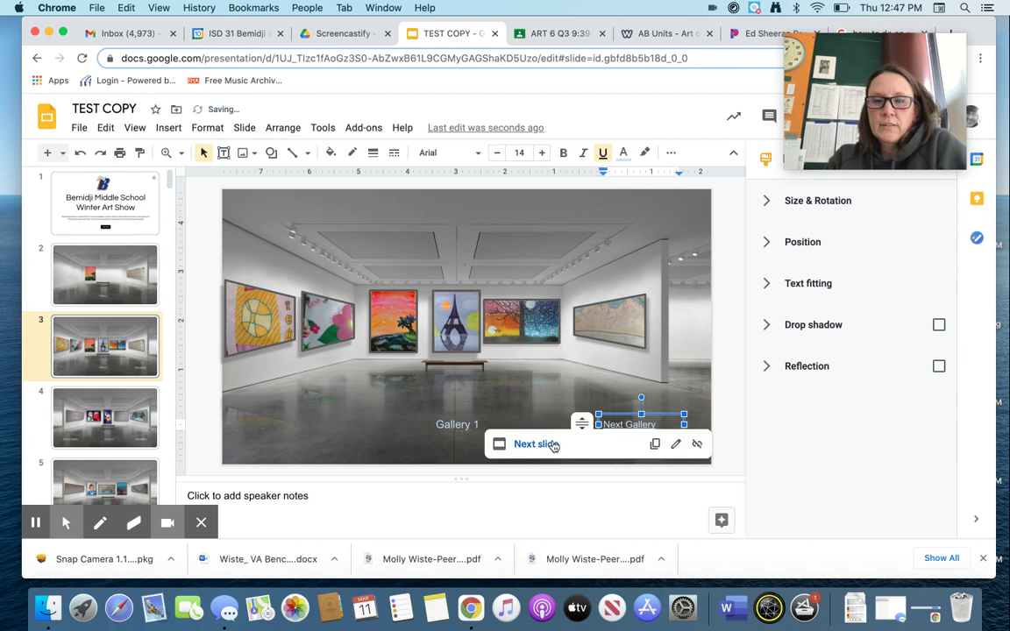
left_click(553, 444)
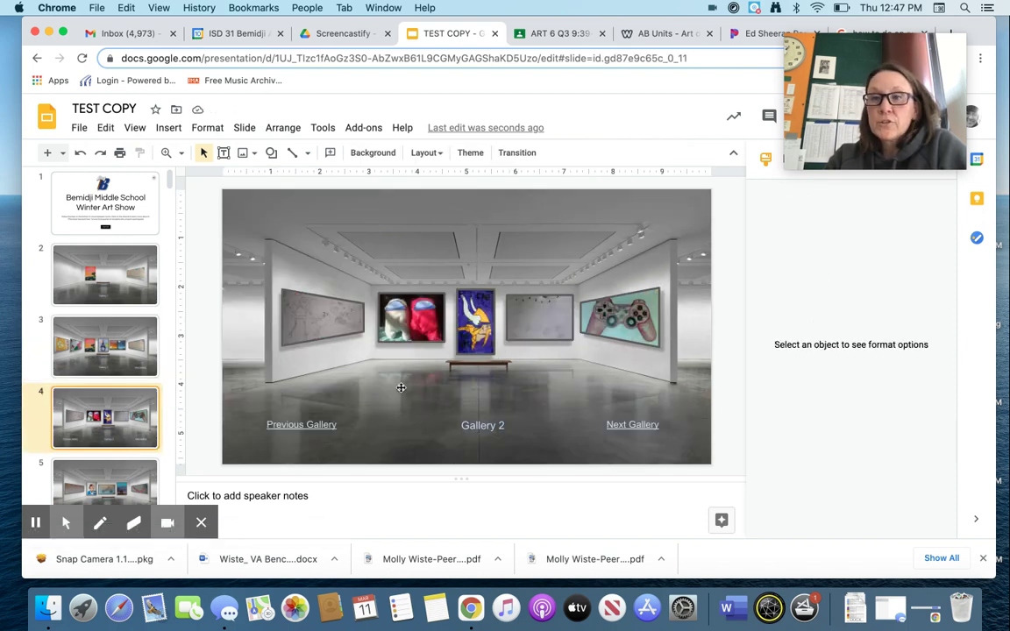
Check Gallery 2's Previous Gallery and Next Gallery links, then follow Next Gallery to Gallery 3.
right_click(317, 424)
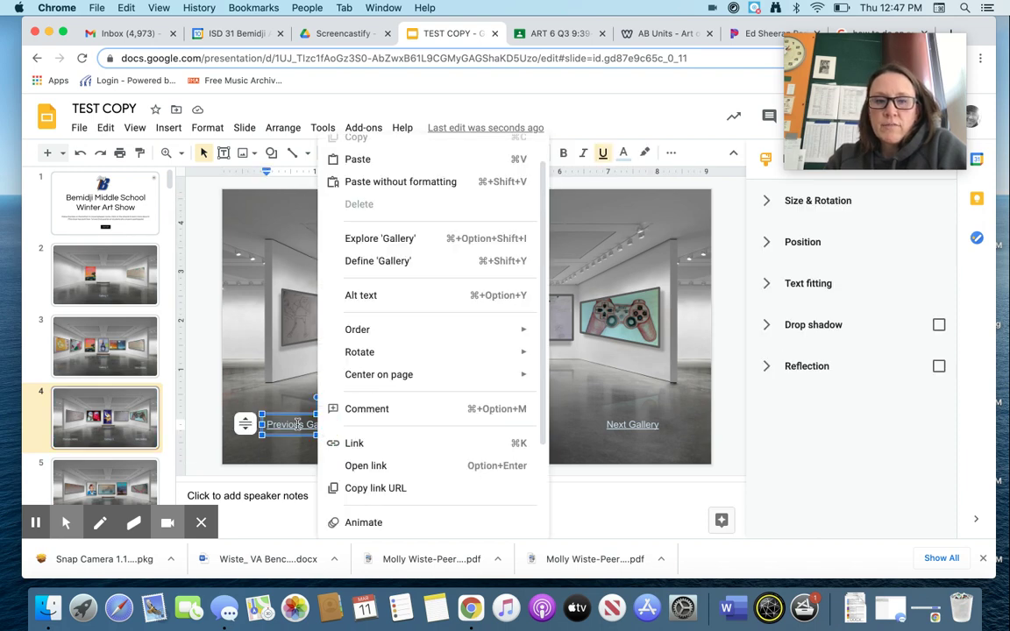
left_click(298, 424)
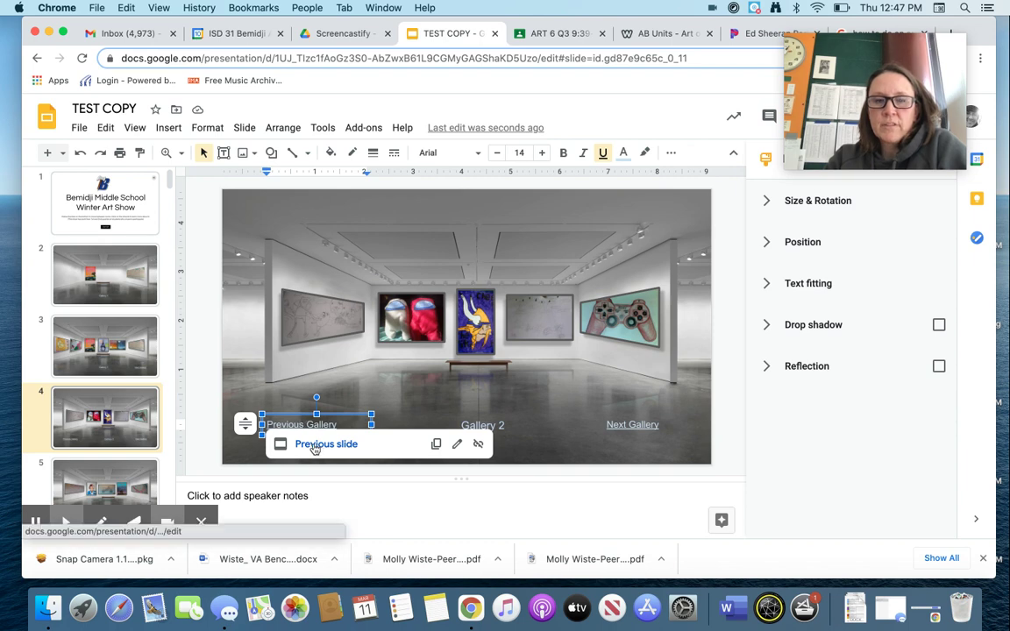
left_click(624, 424)
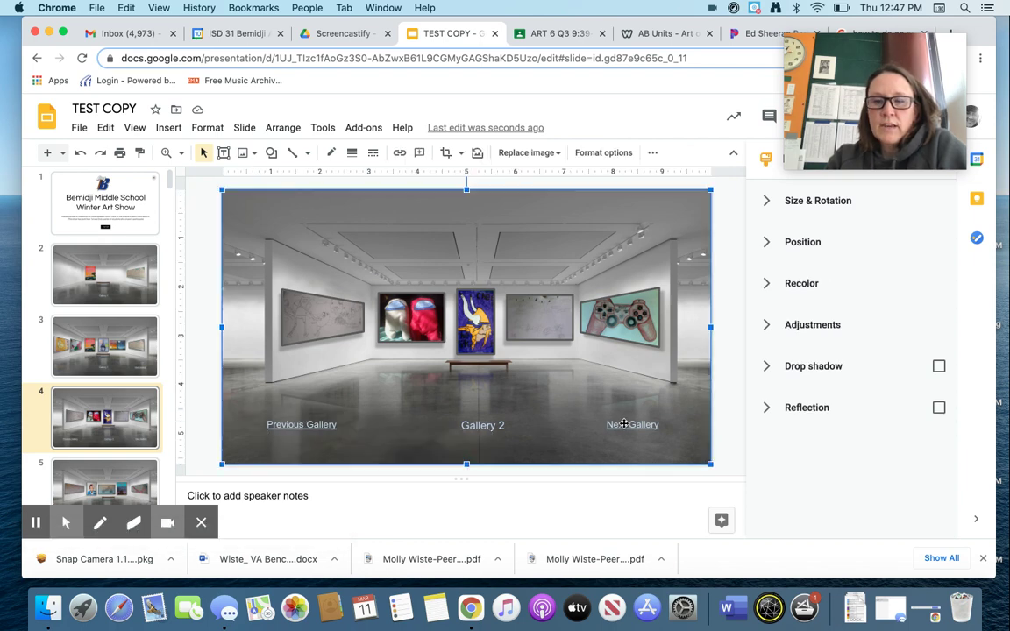
left_click(624, 425)
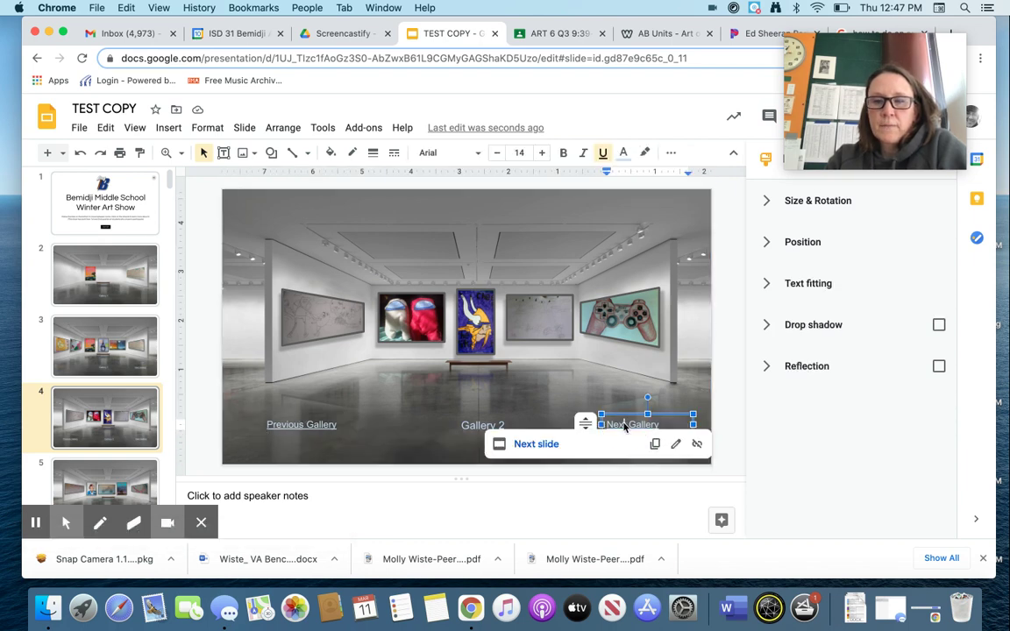
left_click(553, 445)
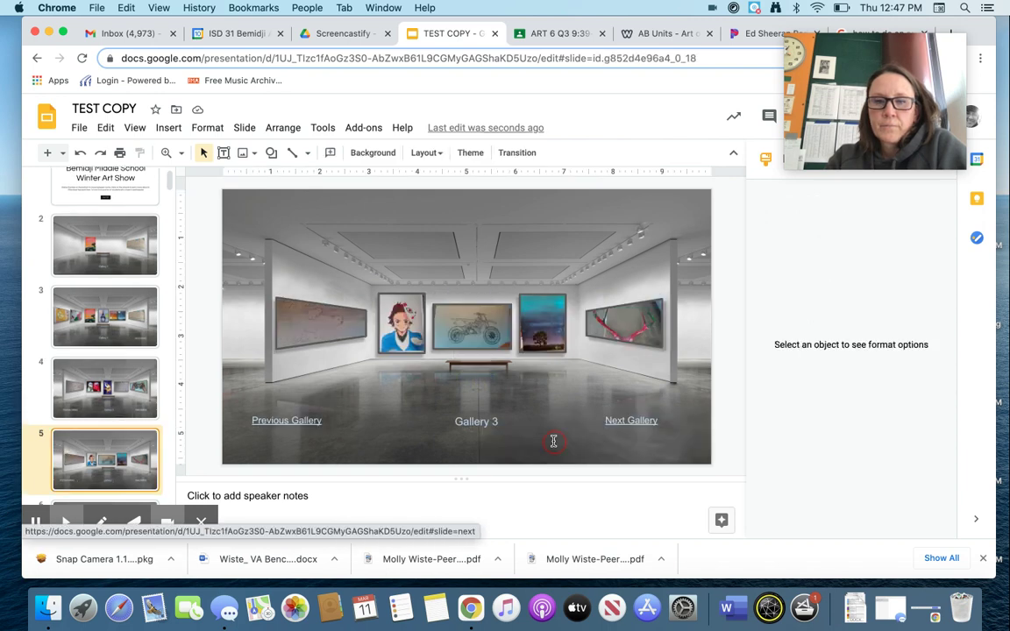
Follow the portrait and tree paintings to their artwork slides, returning each time via Back to slide 5.
left_click(401, 402)
left_click(415, 347)
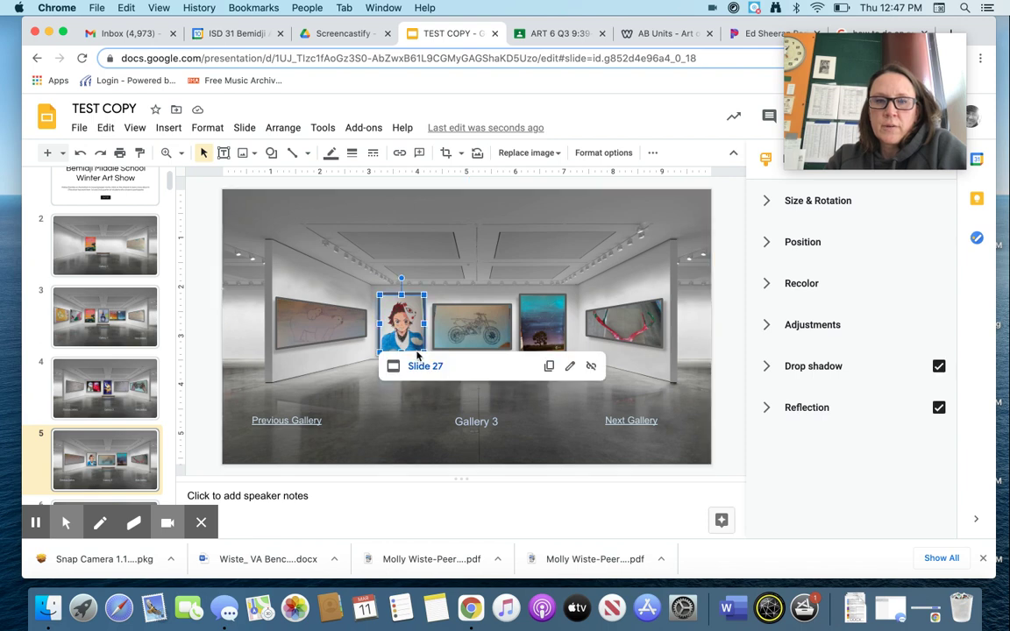
left_click(421, 367)
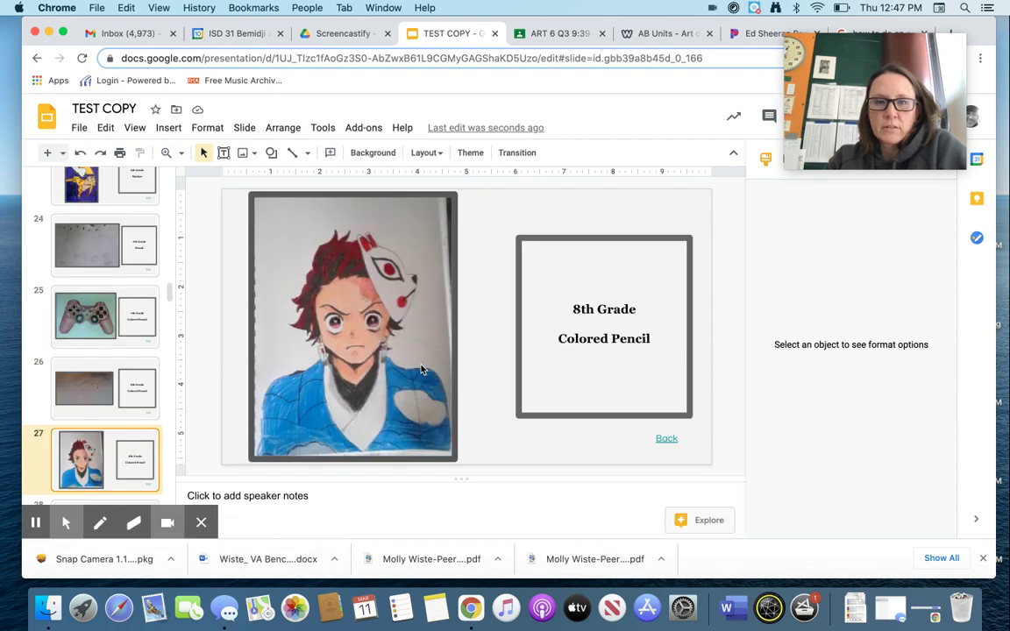
left_click(659, 436)
left_click(521, 460)
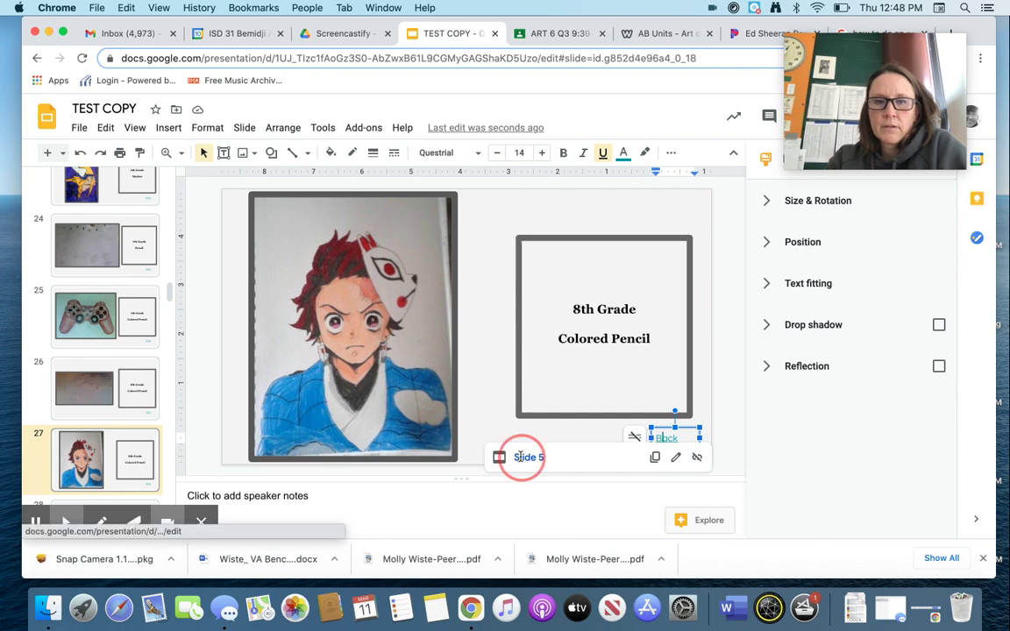
left_click(548, 339)
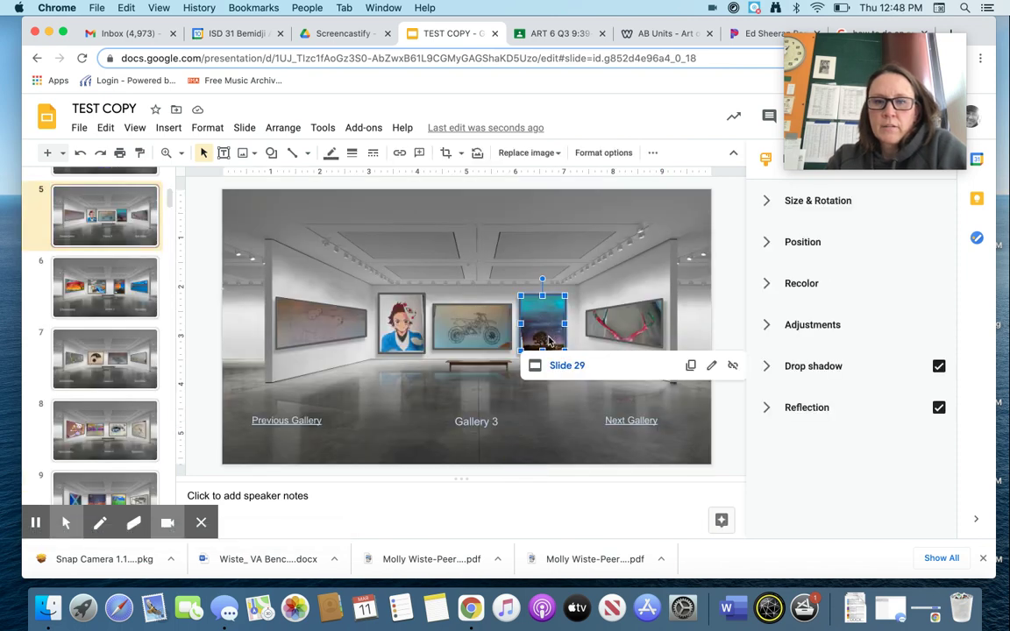
left_click(565, 366)
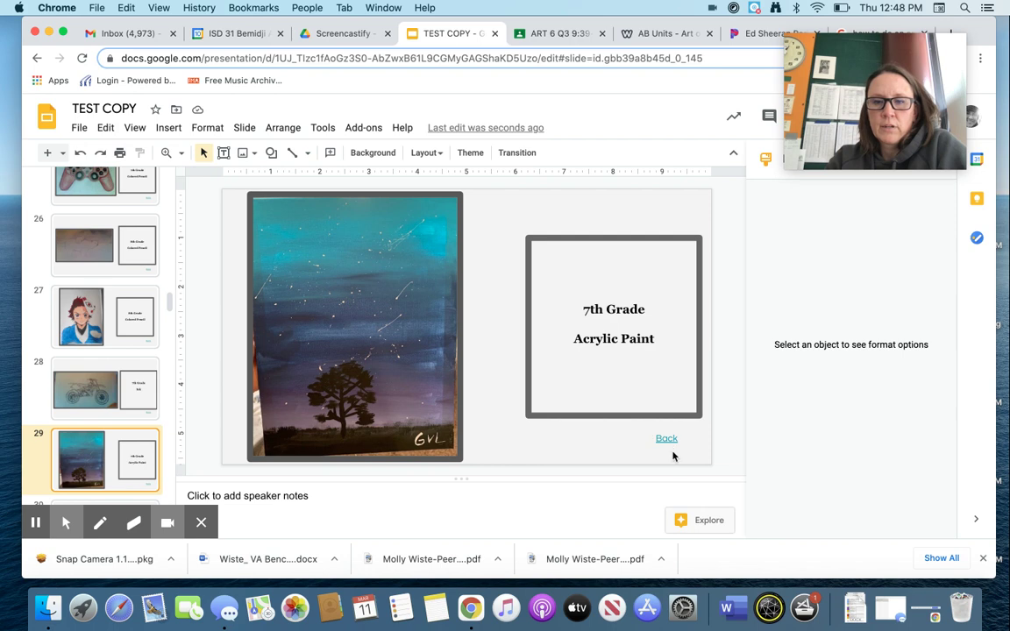
left_click(669, 441)
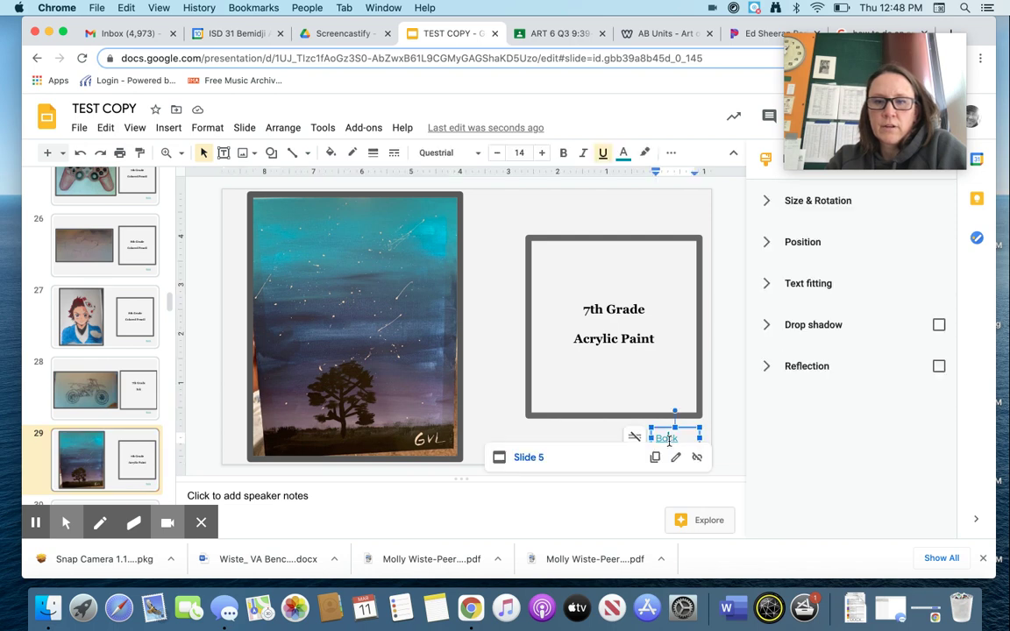
left_click(530, 458)
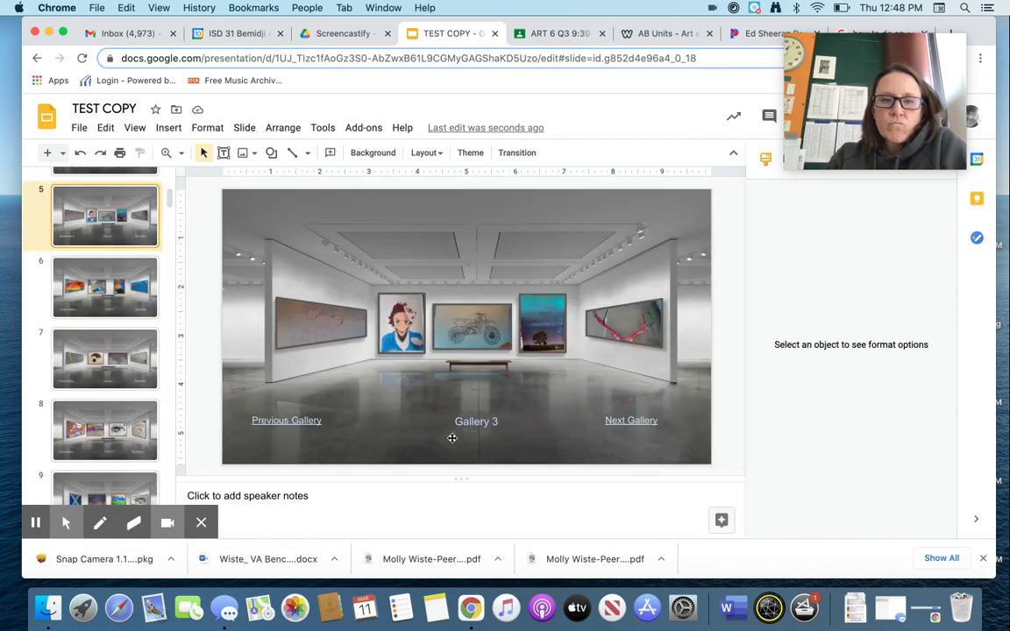
Go to slide 14's Gallery 12 and follow End Tour: Return to Beginning to the title slide.
scroll(136, 385, "down", 1)
scroll(137, 385, "down", 20)
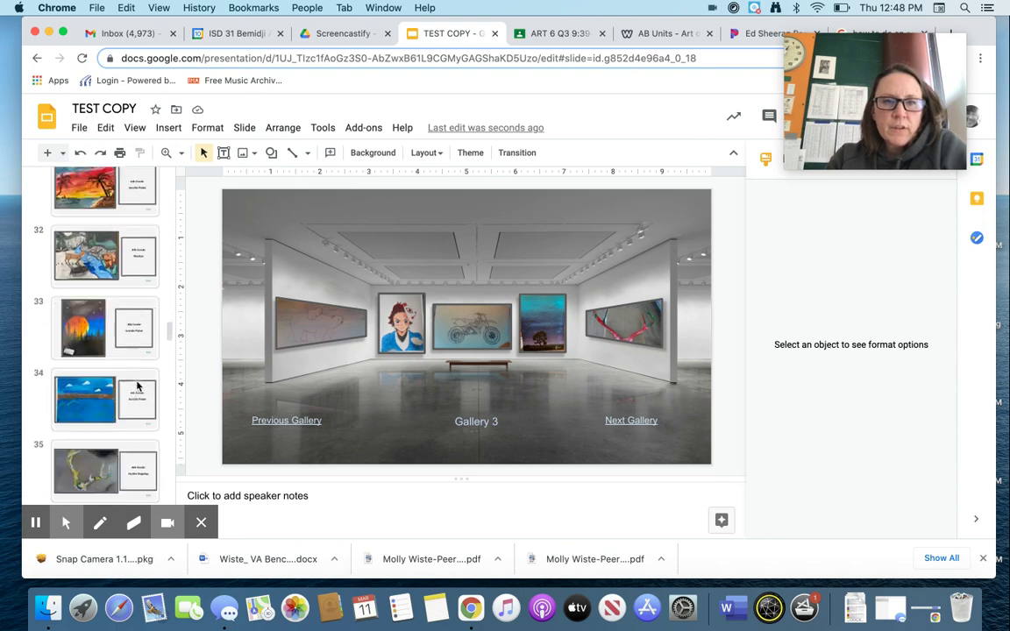
scroll(137, 386, "down", 2)
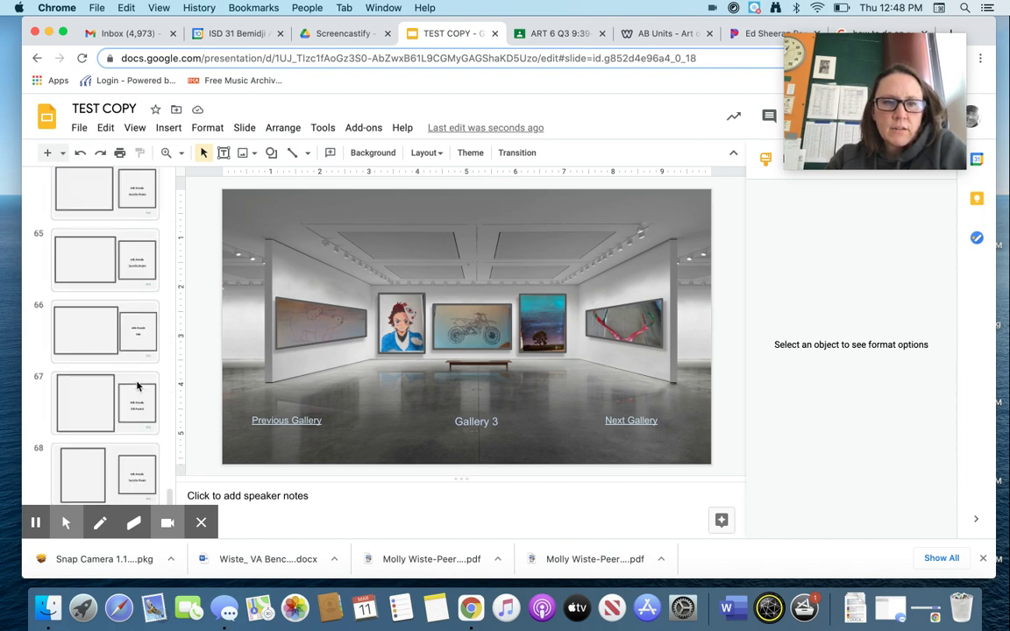
scroll(136, 394, "up", 5)
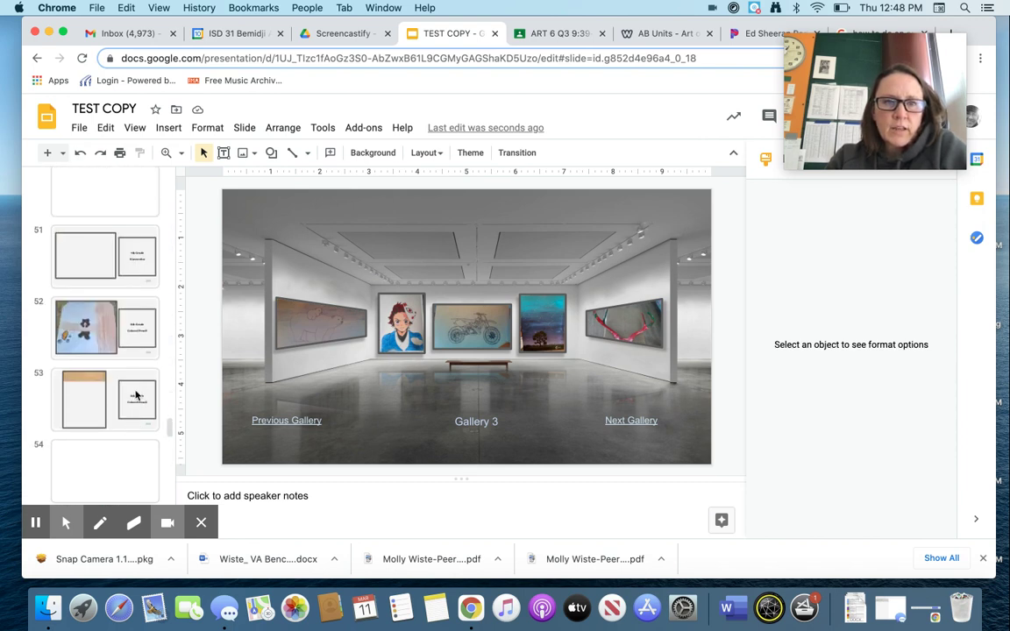
scroll(136, 396, "up", 15)
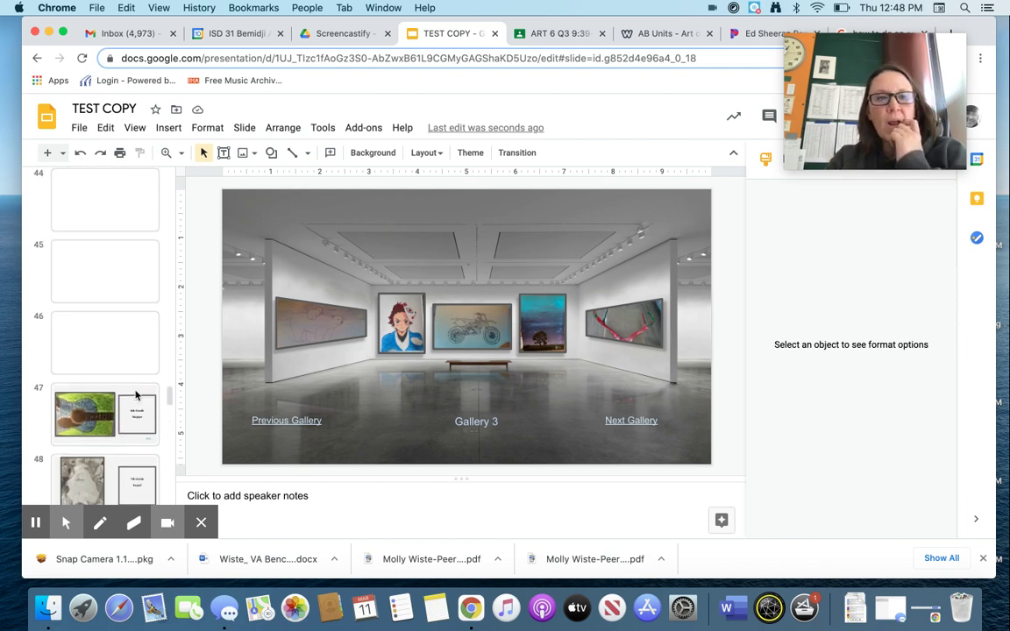
scroll(136, 395, "up", 12)
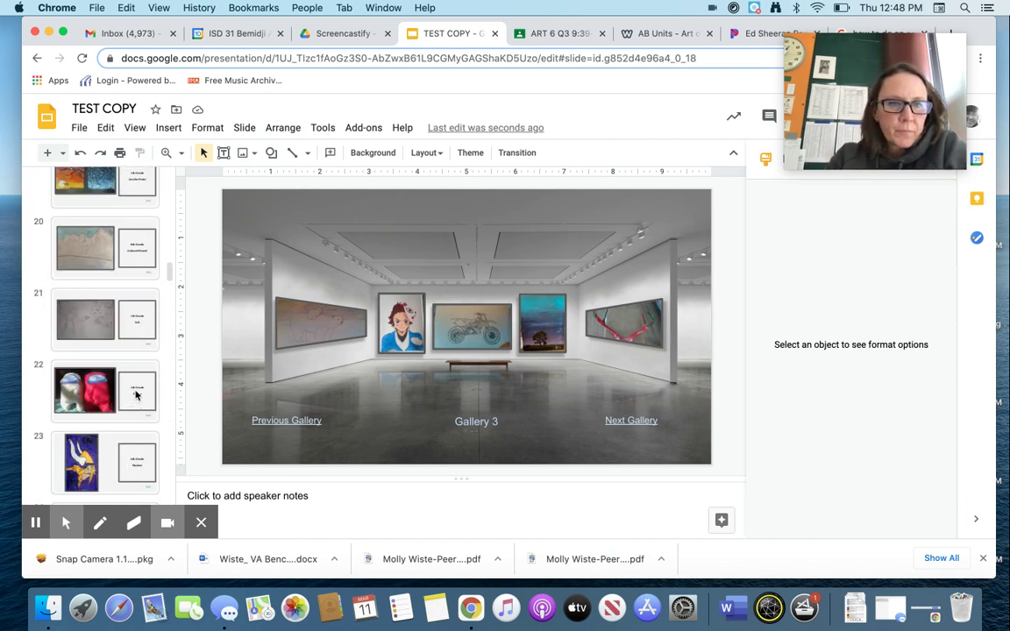
left_click(125, 356)
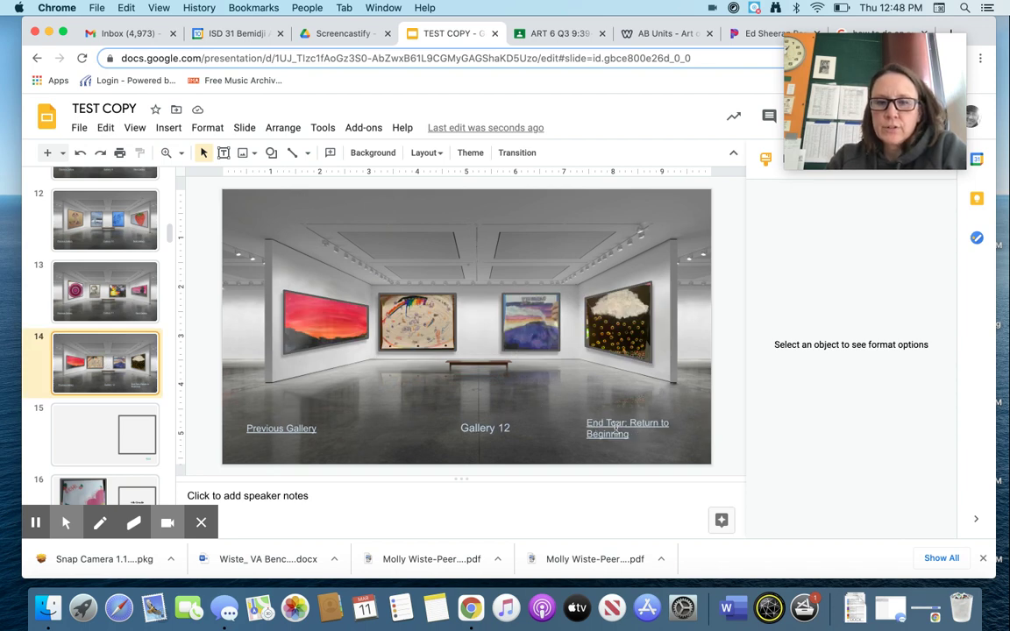
left_click(616, 428)
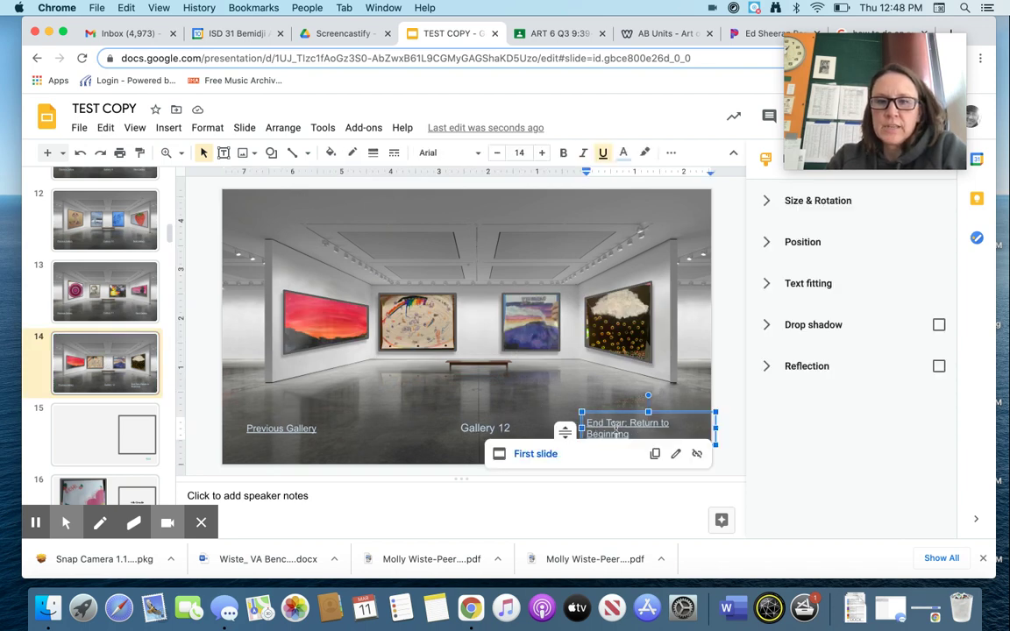
left_click(547, 455)
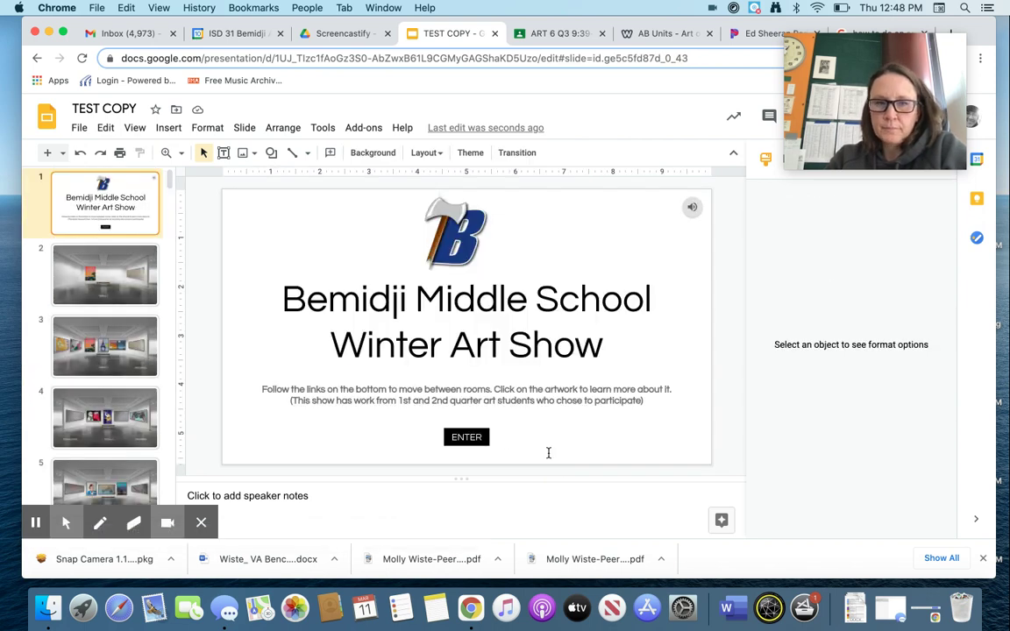
left_click(81, 130)
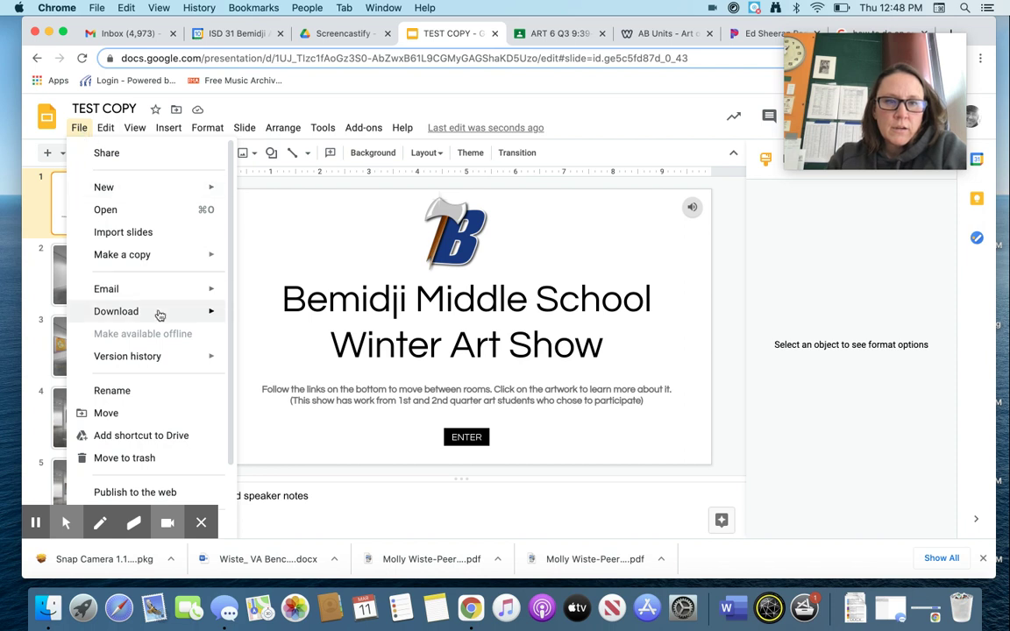
mouse_move(157, 313)
scroll(160, 314, "down", 3)
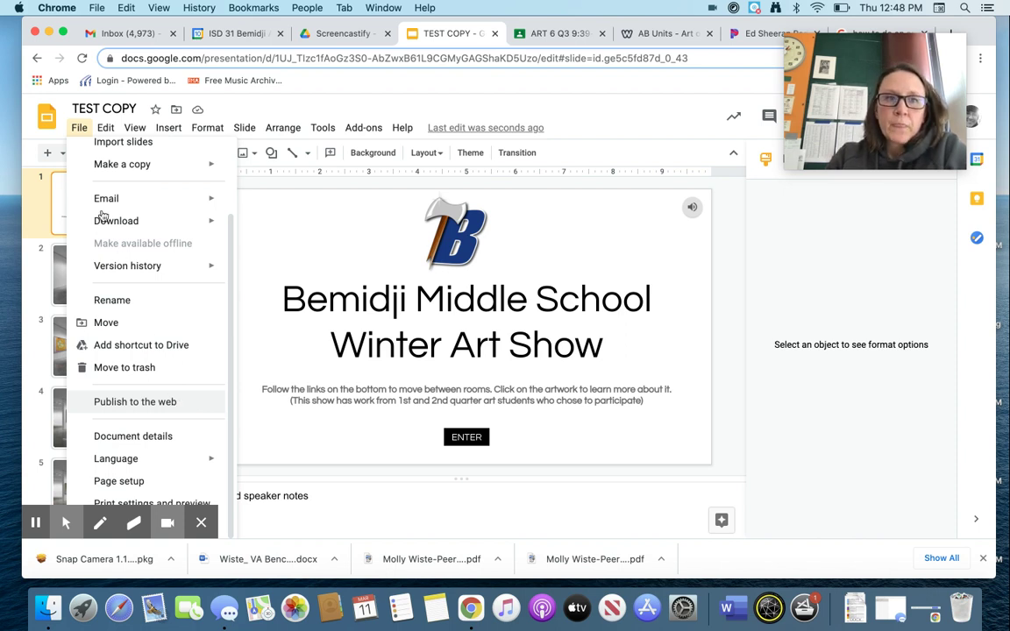
left_click(137, 405)
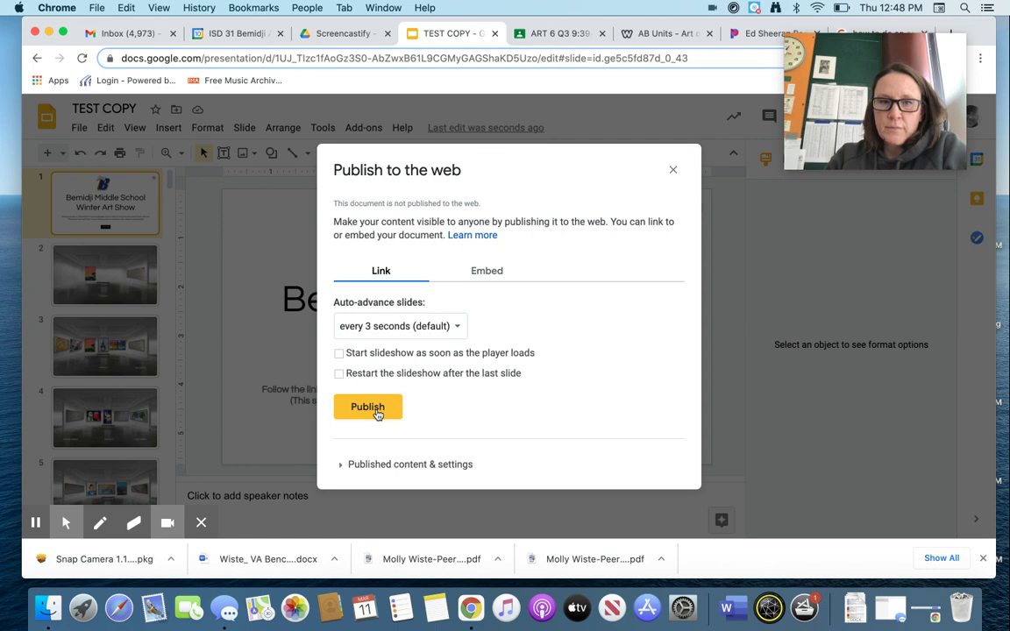
left_click(671, 170)
Search Google Drive for 'winter' and open the Winter Art Show 2021 presentation.
left_click(317, 33)
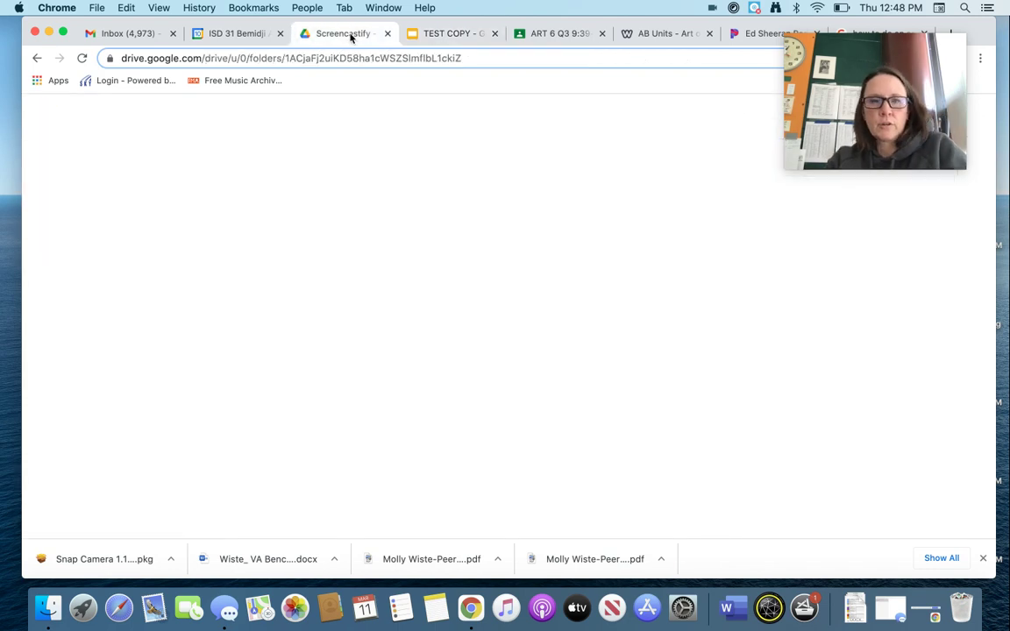
left_click(298, 116)
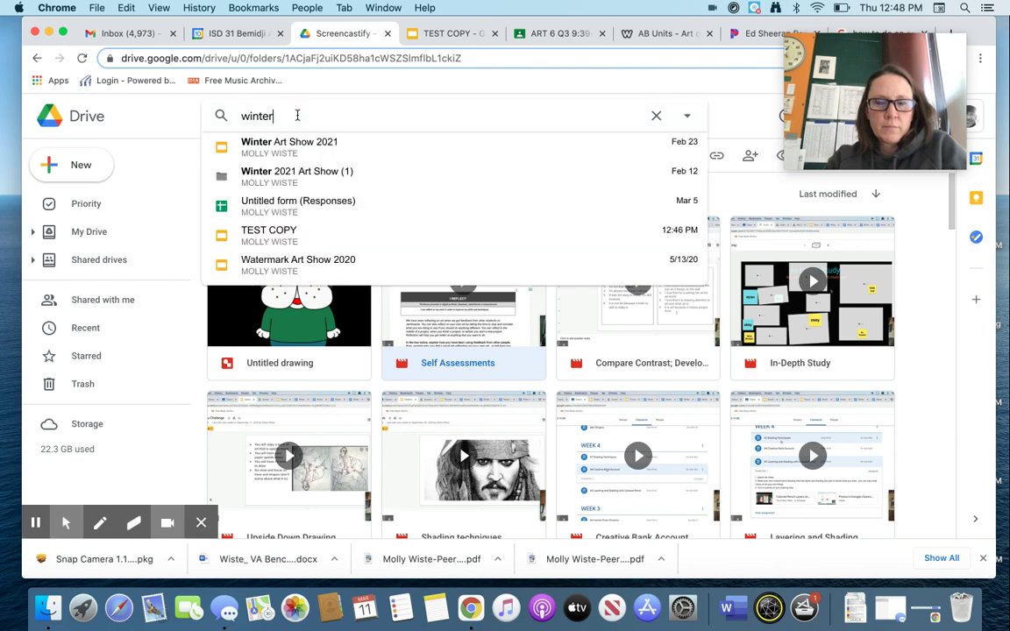
left_click(293, 189)
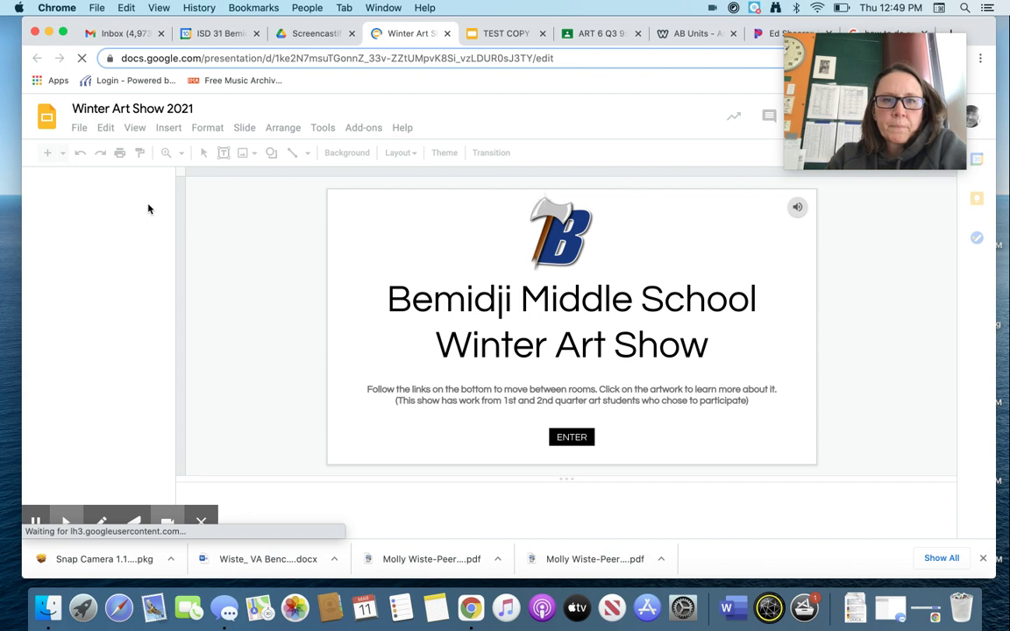
Copy the Winter Art Show 2021 URL from File > Publish to the web.
left_click(79, 130)
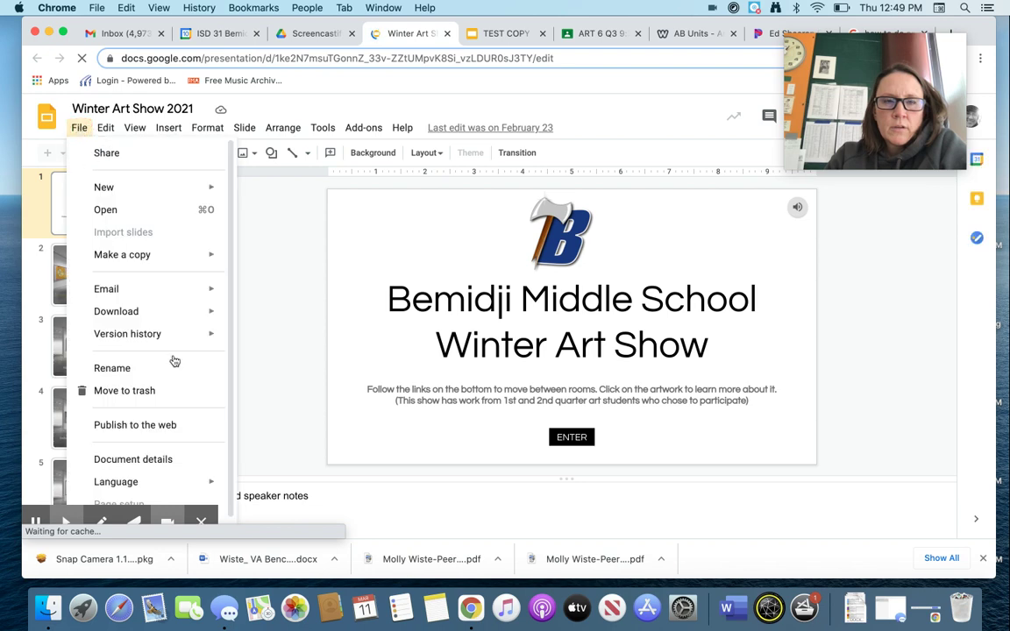
left_click(162, 425)
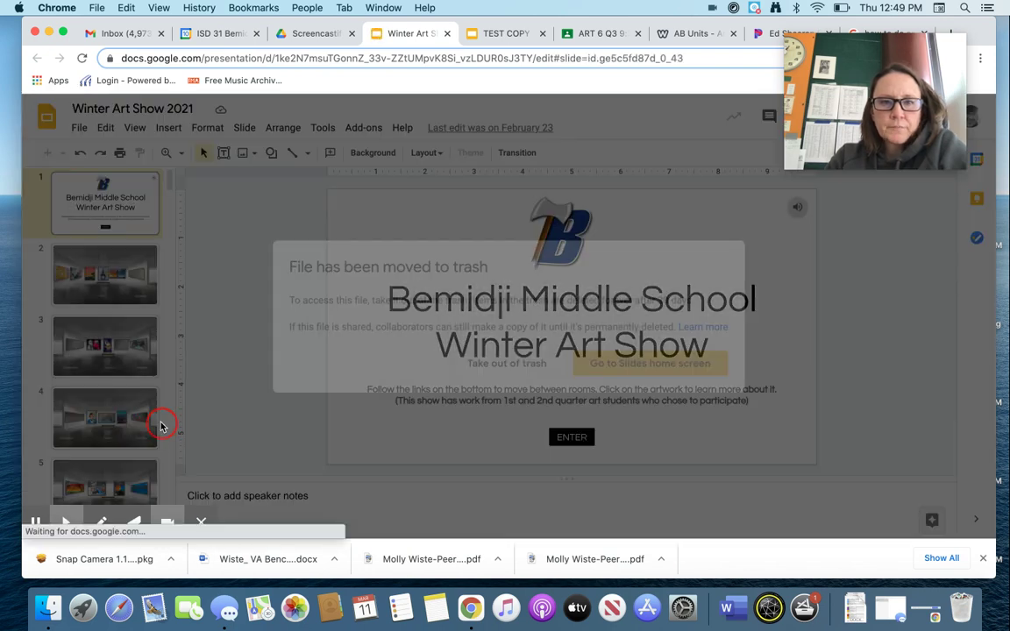
left_click(420, 415)
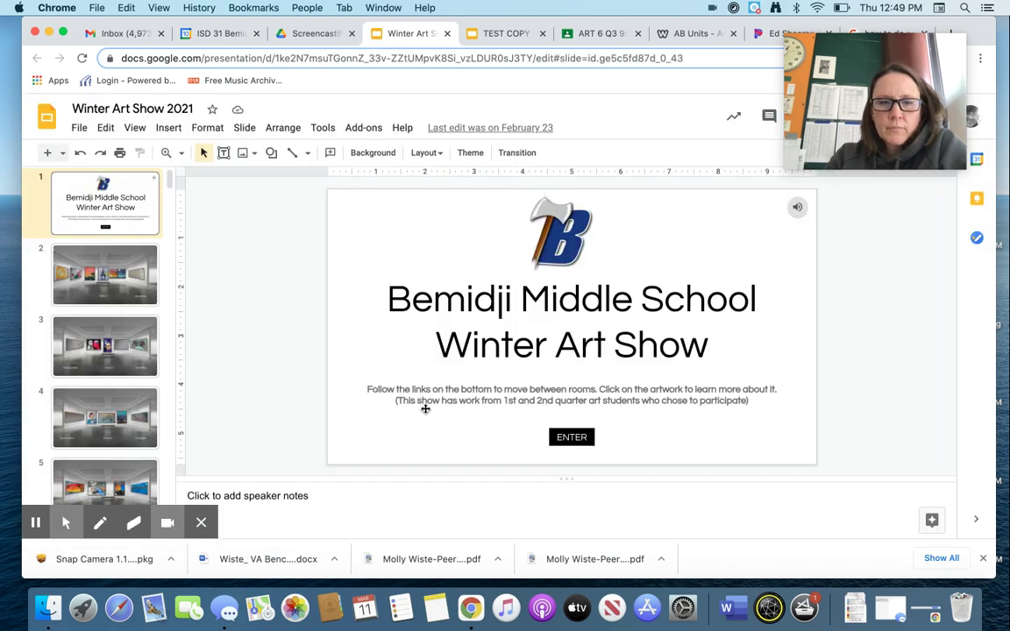
left_click(79, 128)
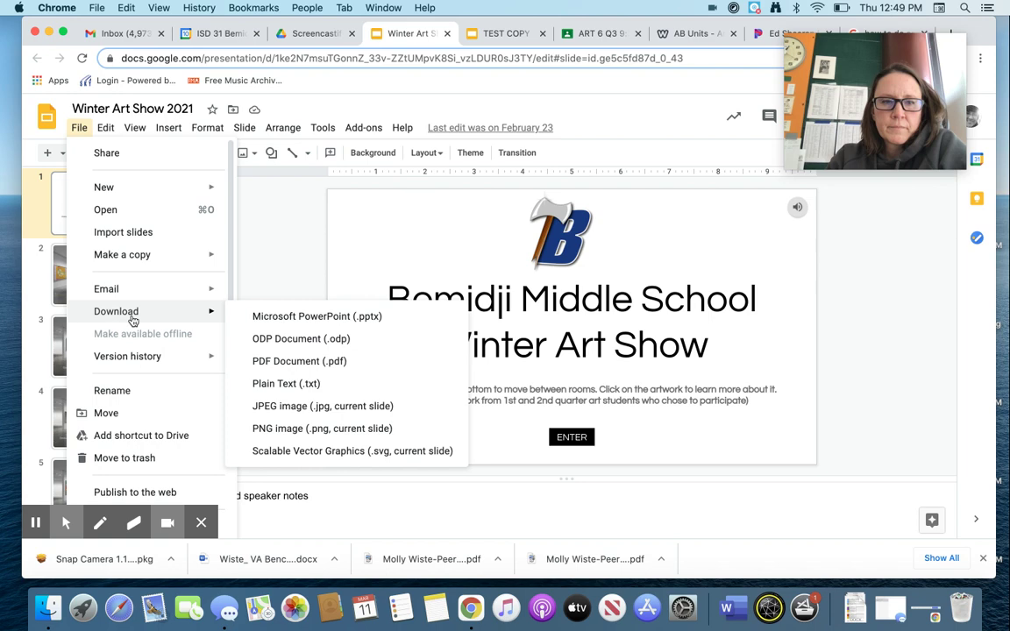
left_click(144, 494)
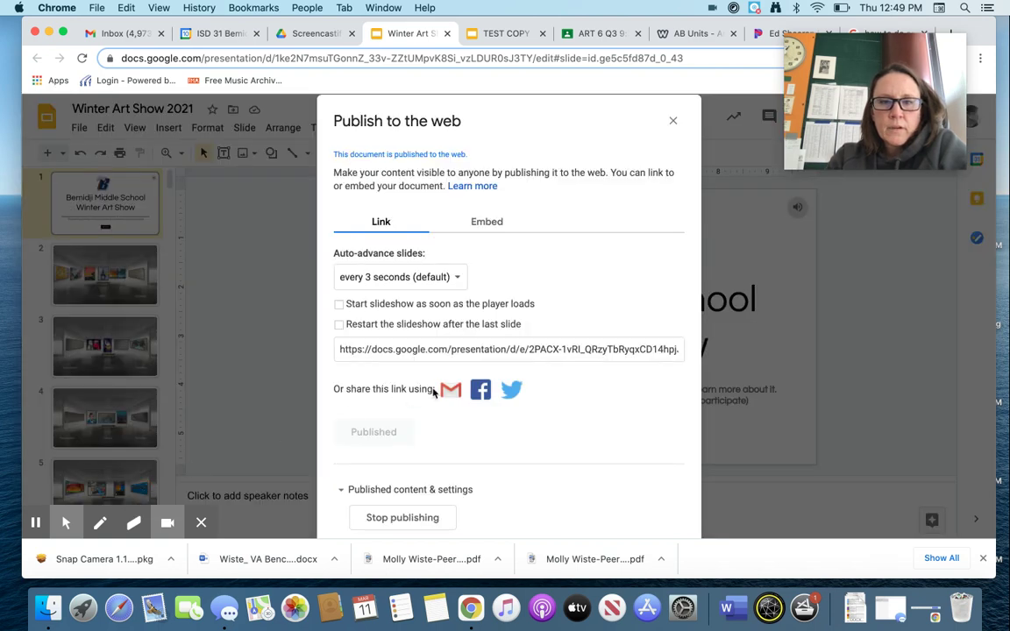
left_click(378, 348)
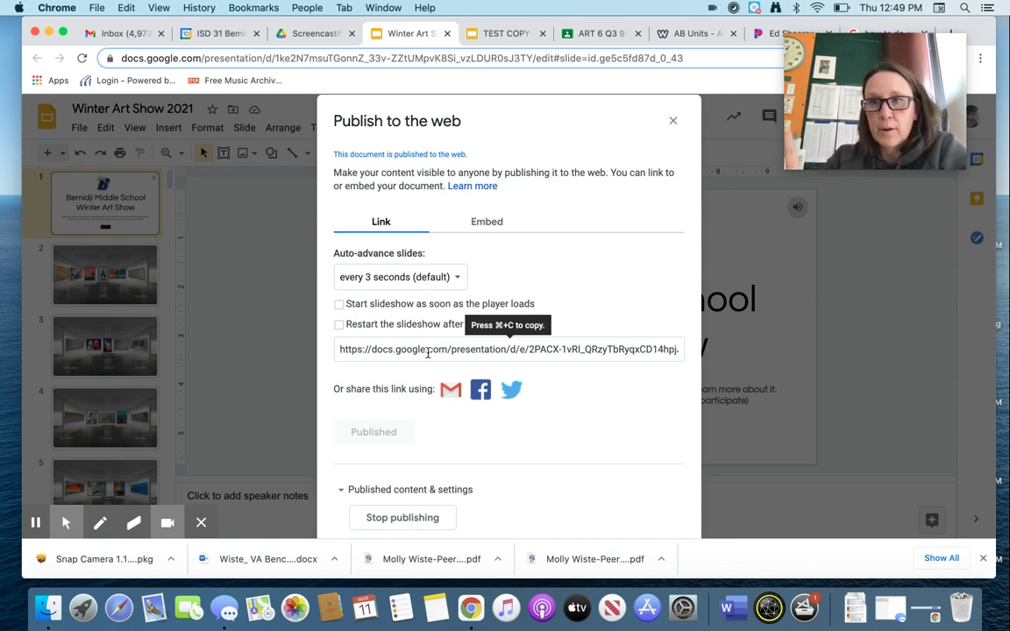
key("super+c")
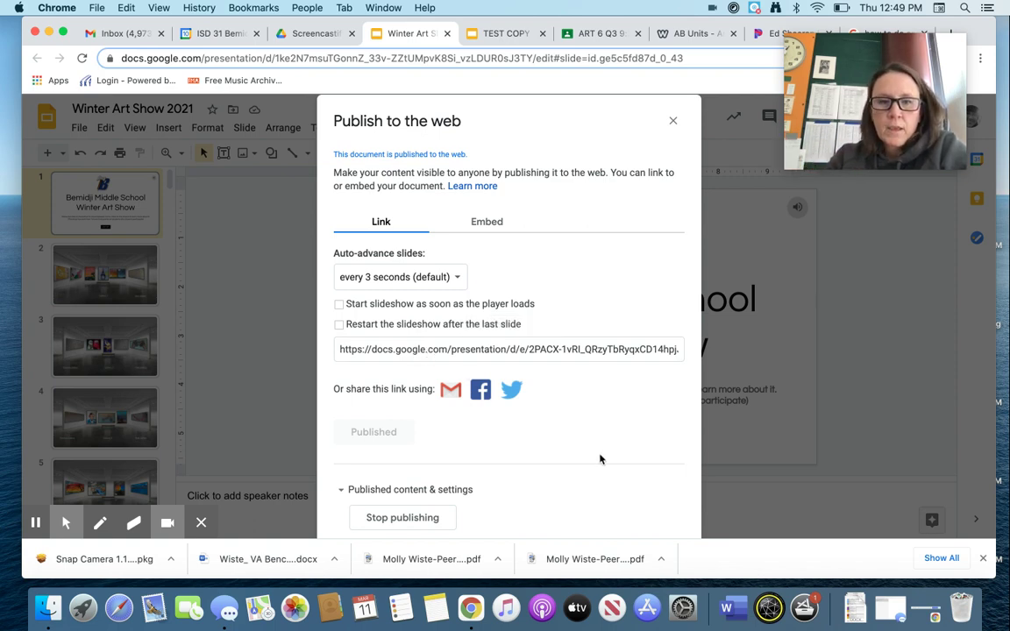
left_click(457, 349)
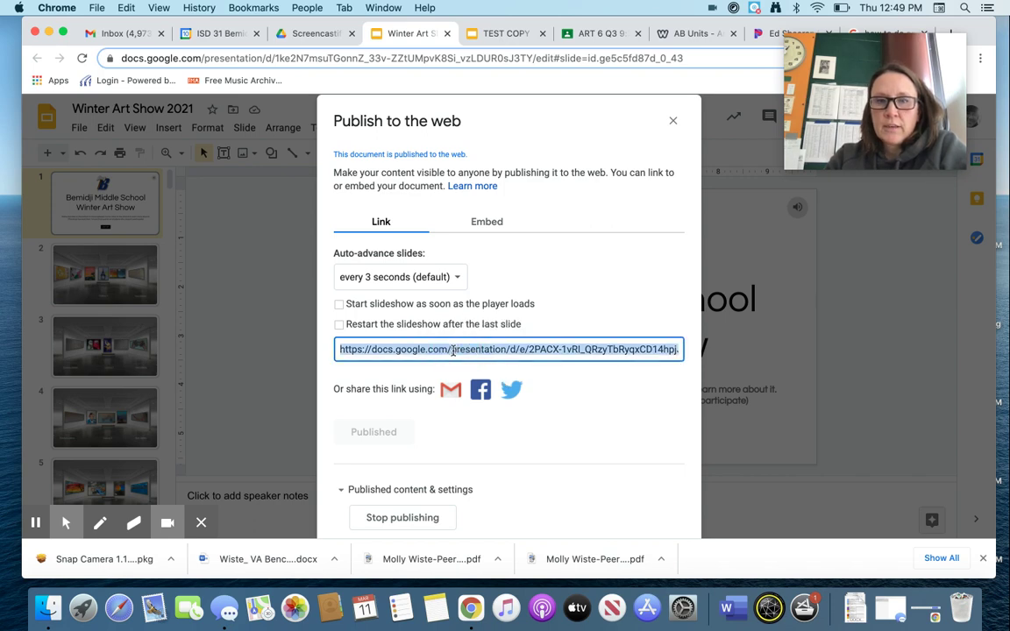
right_click(452, 350)
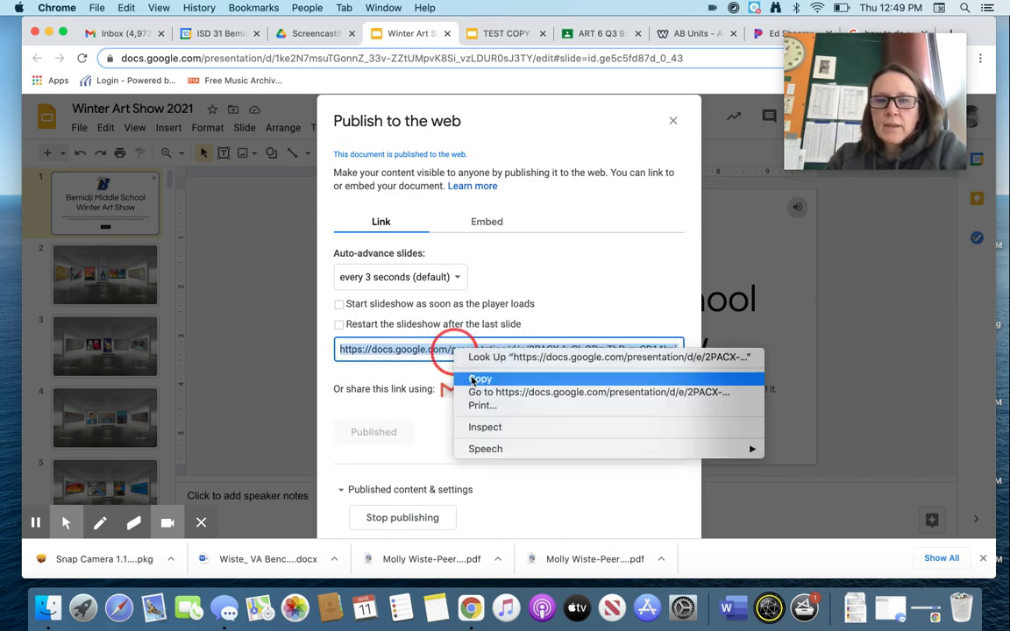
left_click(473, 380)
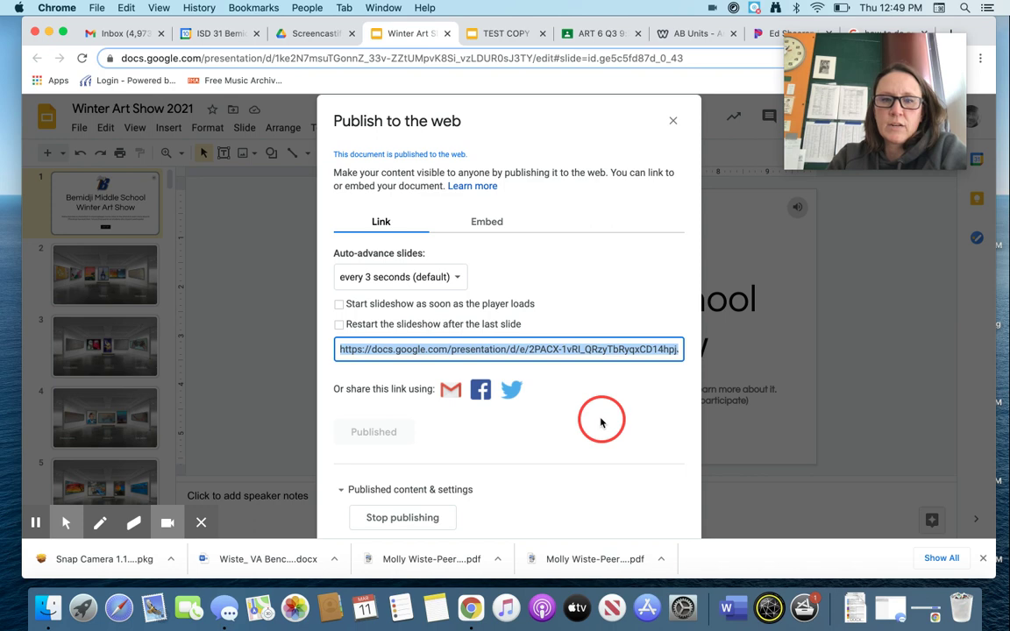
mouse_move(848, 101)
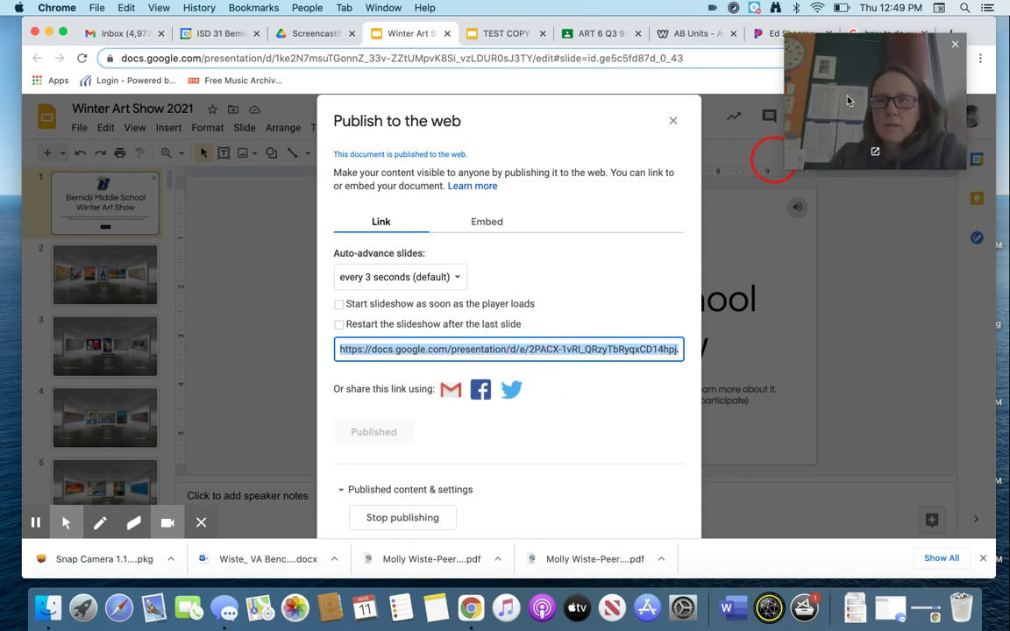
left_click_drag(848, 101, 862, 158)
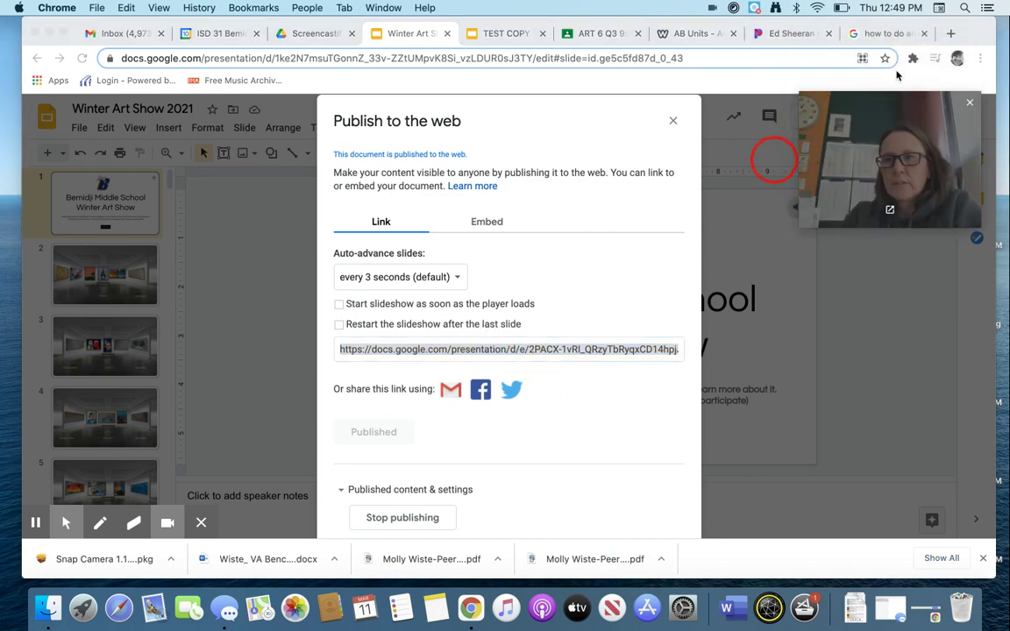
key("super+t")
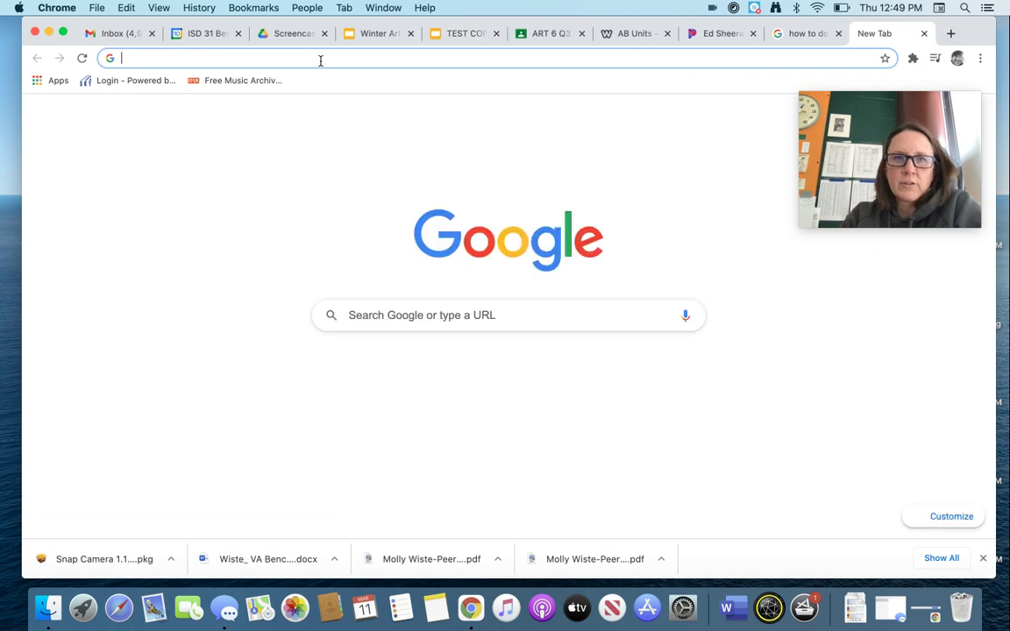
Open the copied published link, enter the gallery, and view Gallery 1's sunset and night tree details.
right_click(320, 60)
left_click(361, 151)
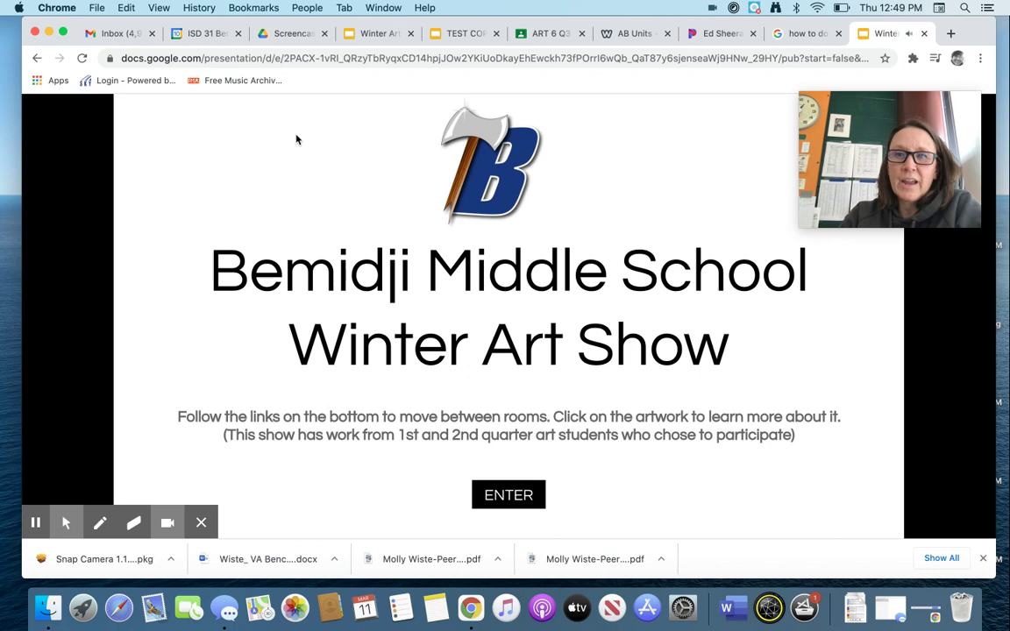
left_click(520, 498)
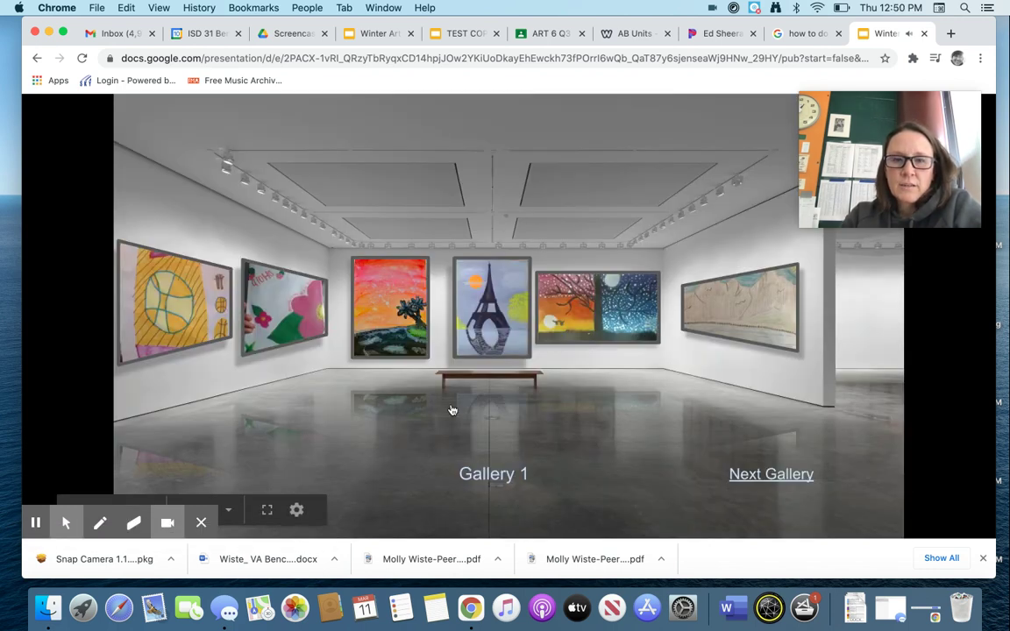
left_click(386, 314)
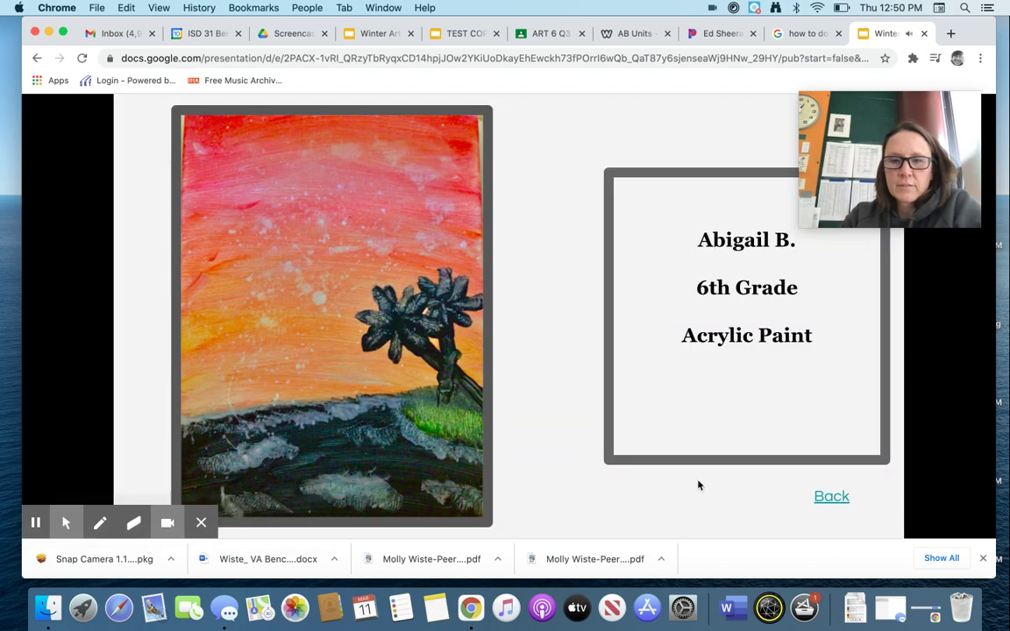
left_click(822, 498)
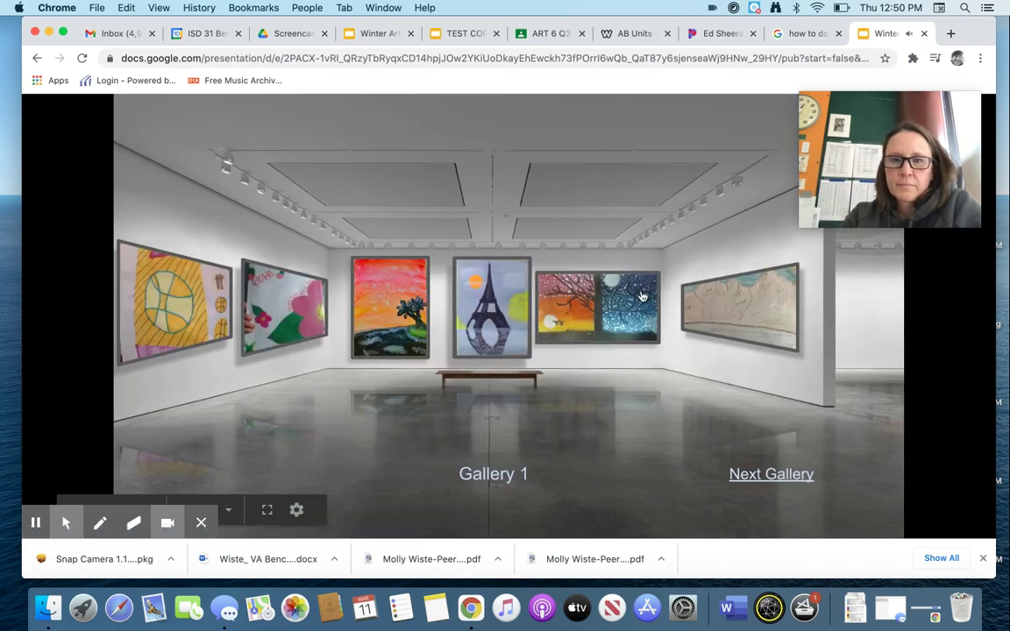
left_click(597, 307)
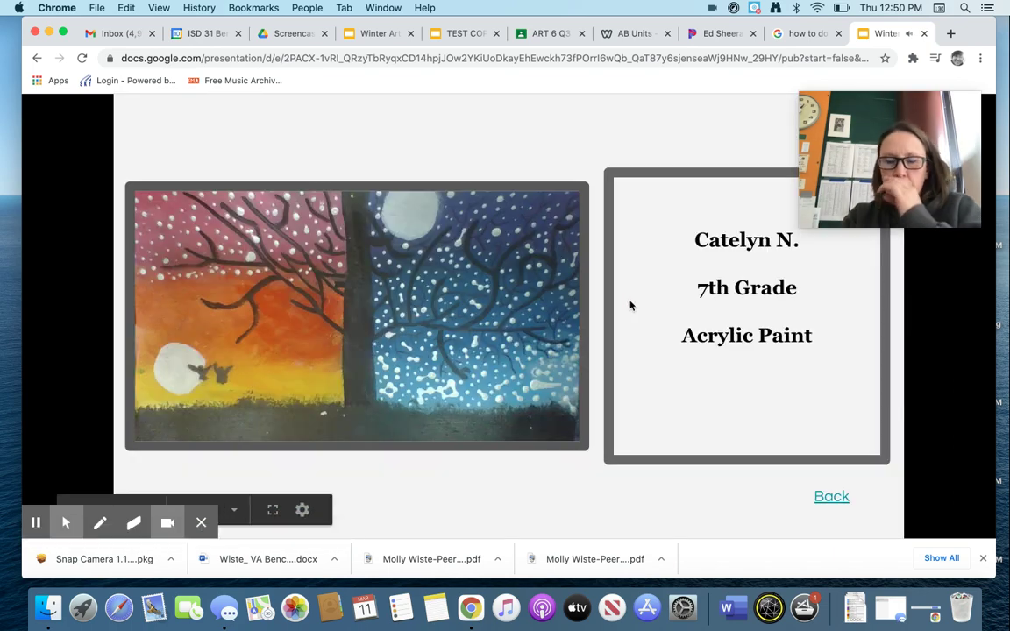
left_click(829, 497)
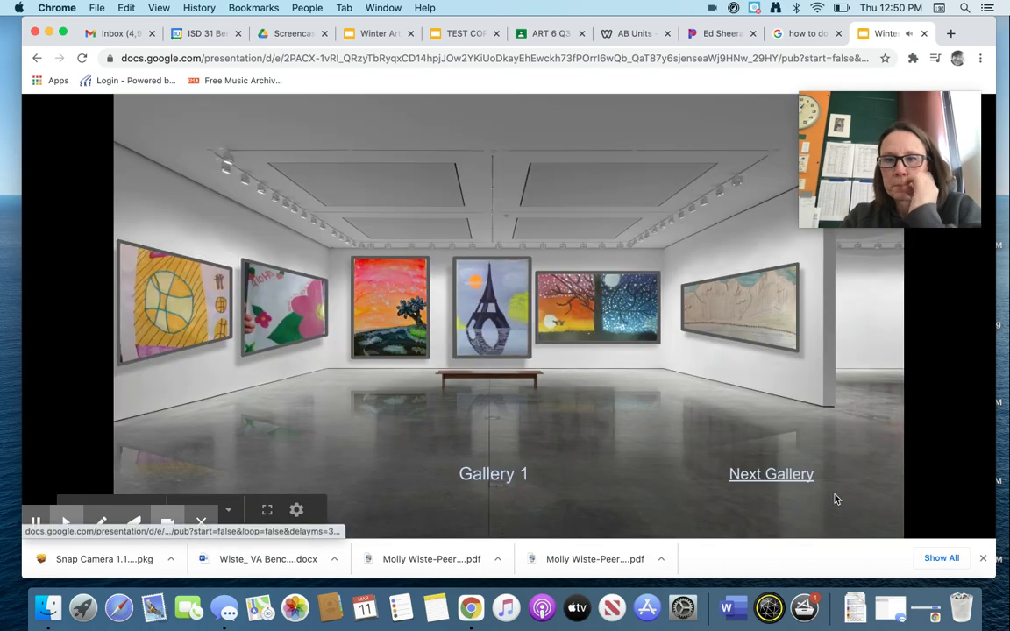
View the Vikings and game controller details in Gallery 2, then the moon and deer-and-bear details in Gallery 4.
left_click(747, 479)
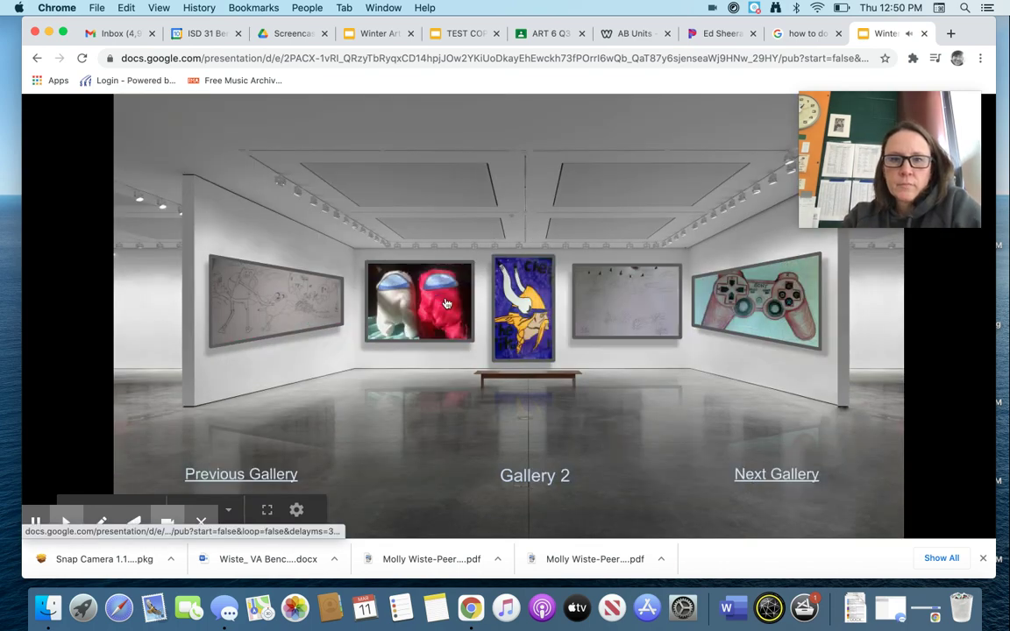
left_click(519, 311)
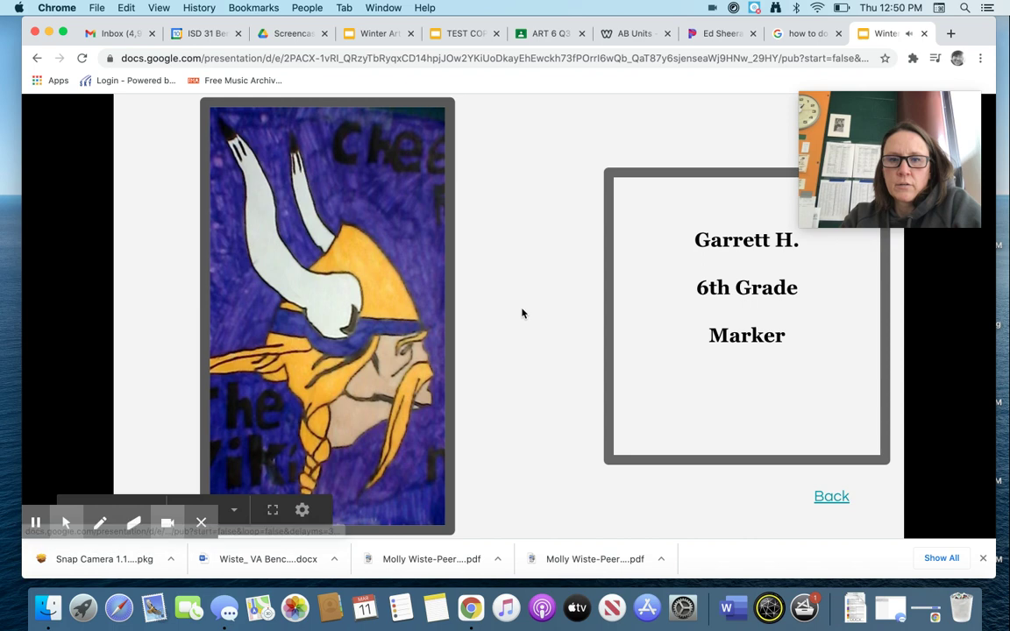
left_click(839, 497)
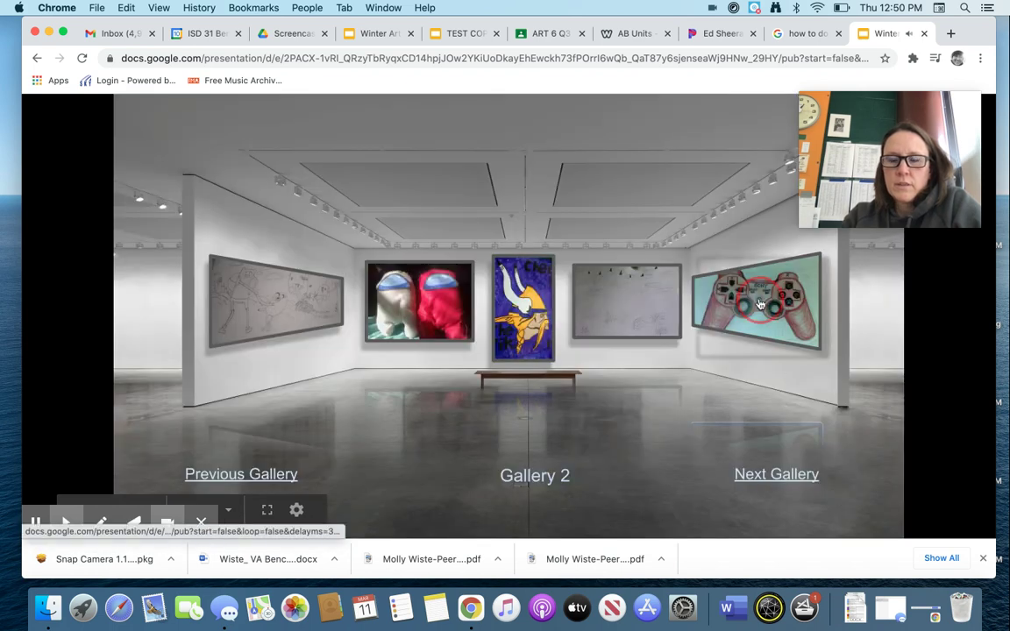
left_click(772, 354)
left_click(829, 498)
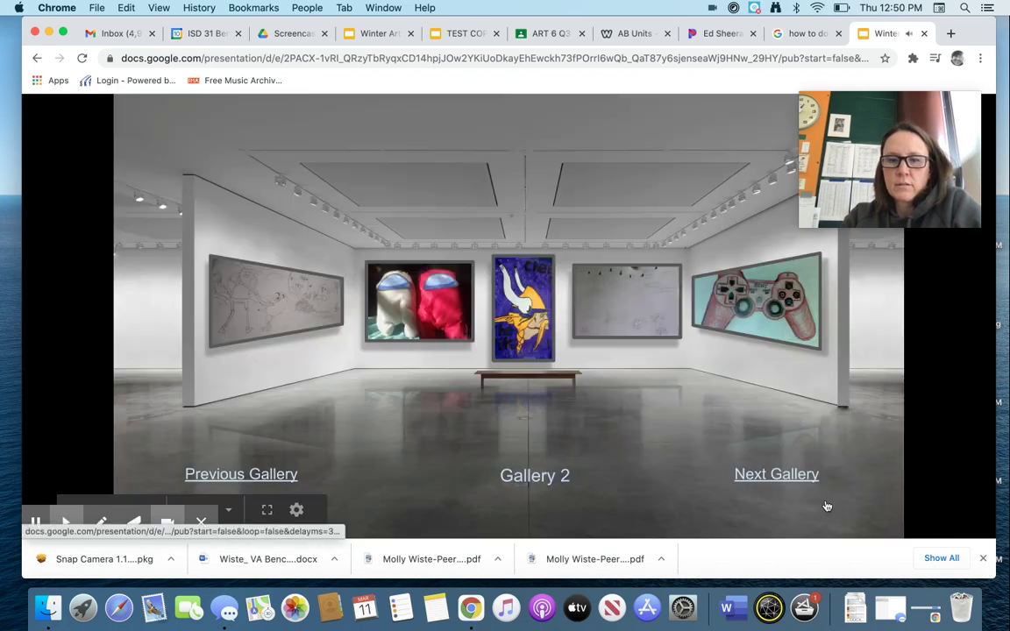
left_click(778, 478)
left_click(779, 478)
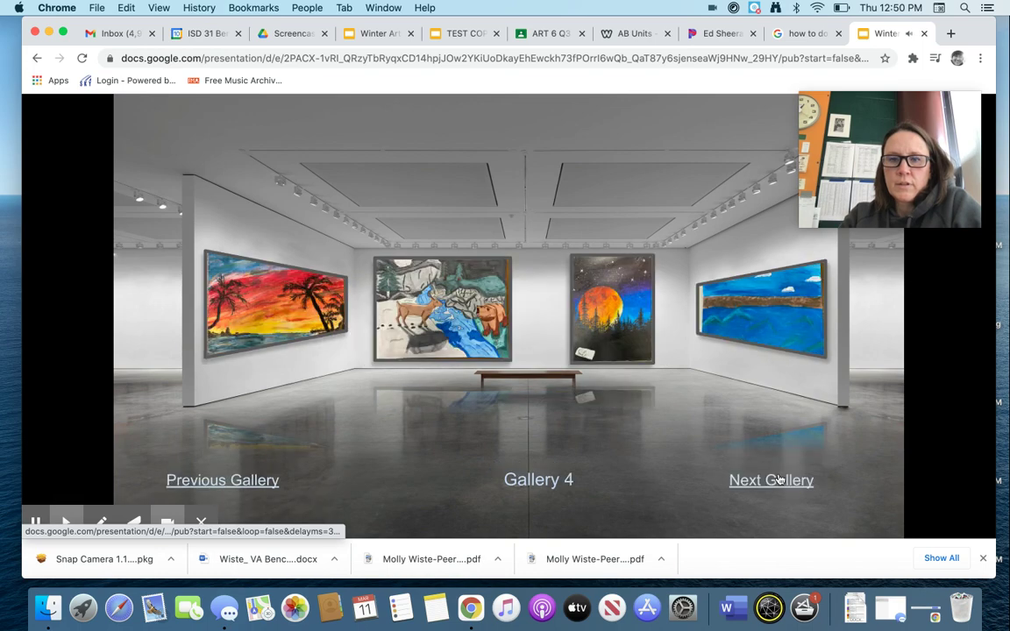
left_click(605, 302)
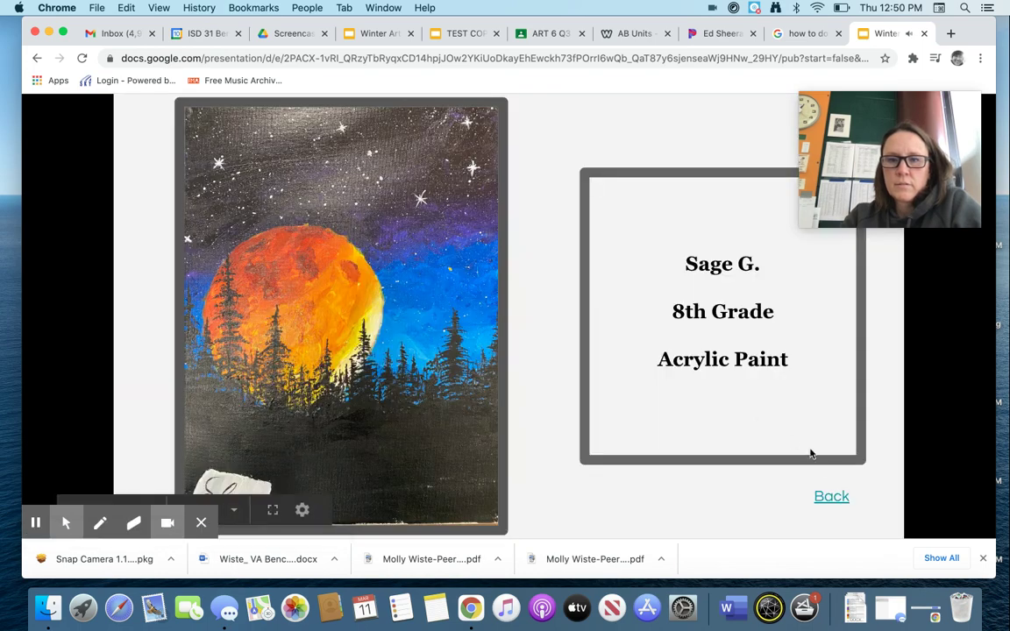
left_click(834, 497)
left_click(373, 267)
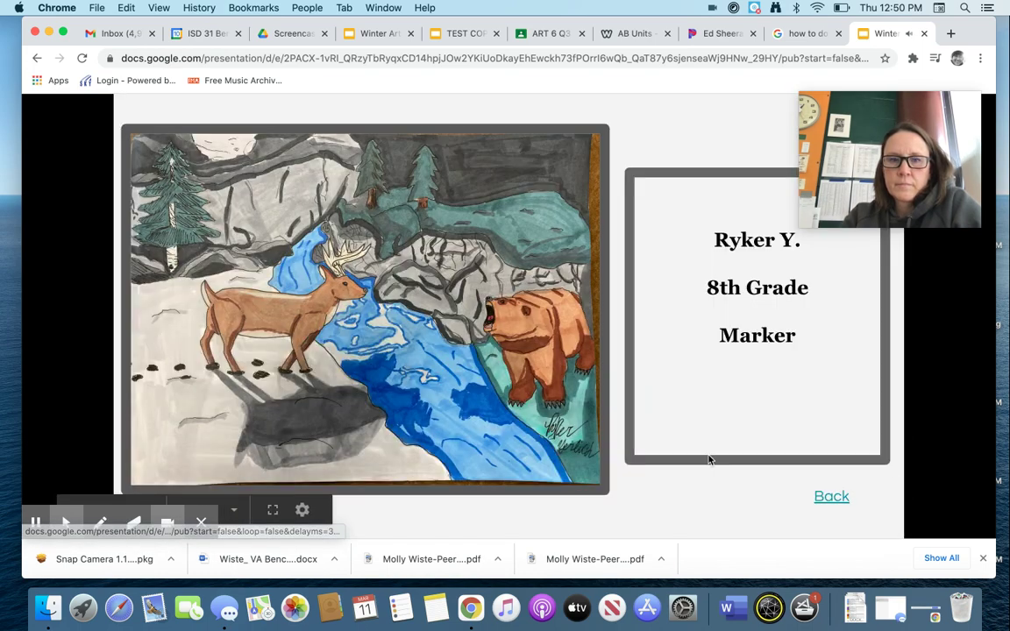
left_click(832, 493)
Advance through Galleries 5–12, viewing Gallery 7's mountain painting, then End Tour back to the title.
left_click(783, 482)
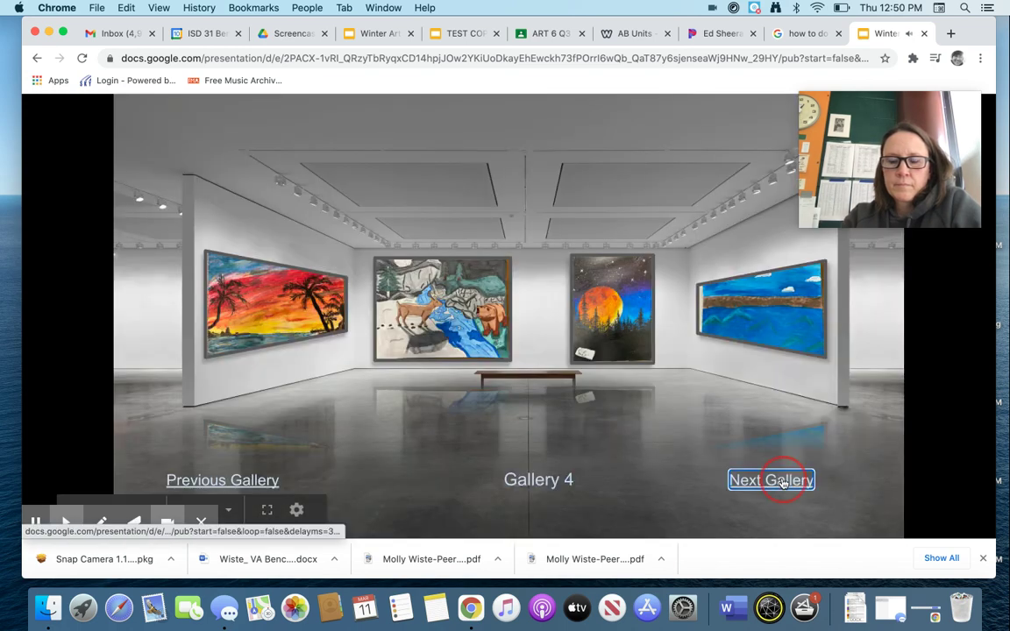
left_click(783, 481)
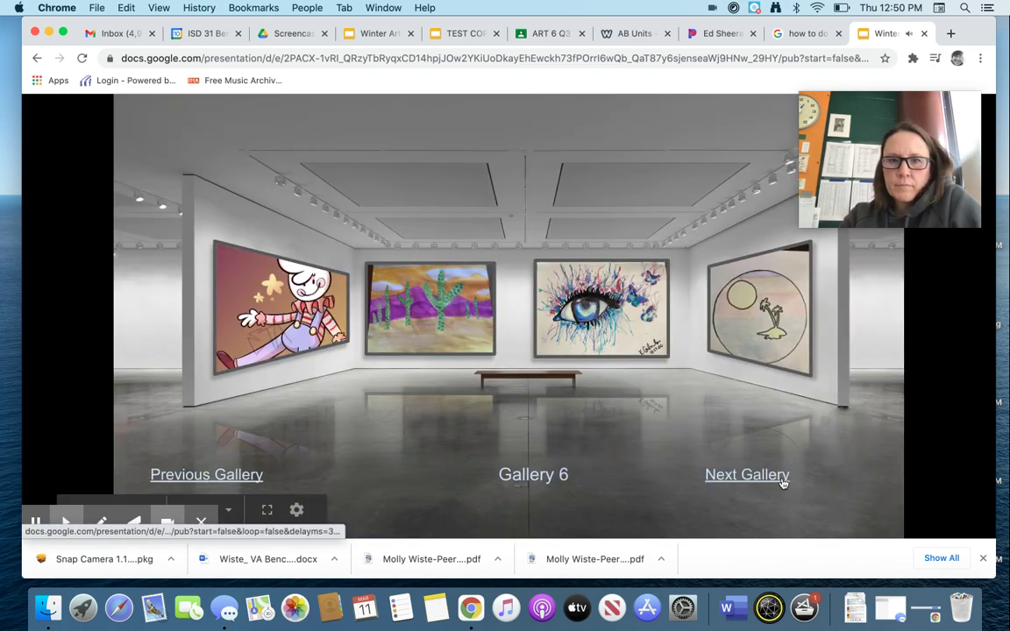
left_click(783, 481)
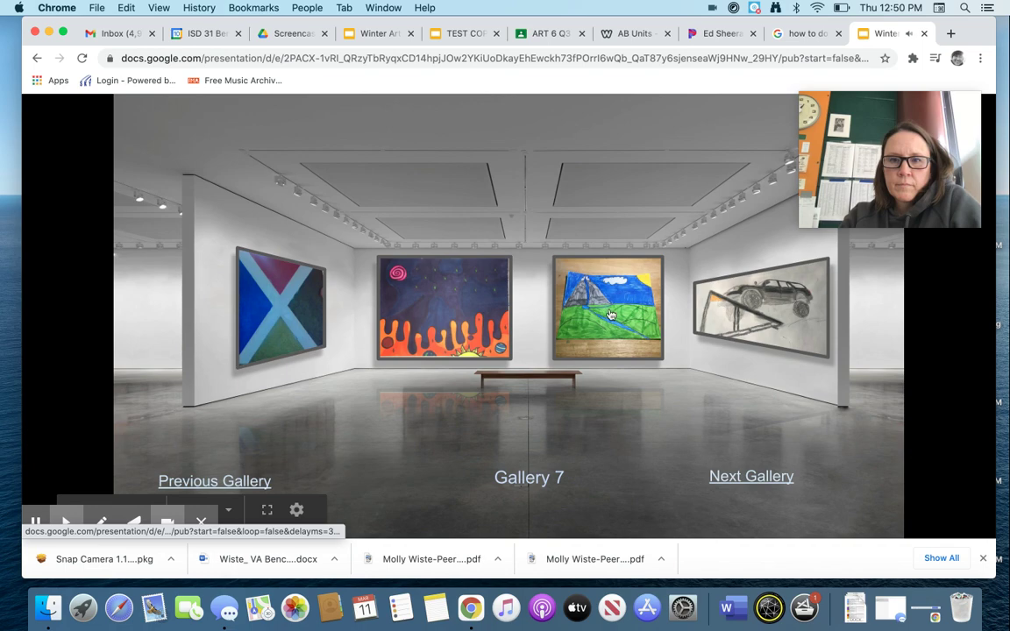
left_click(552, 284)
left_click(822, 498)
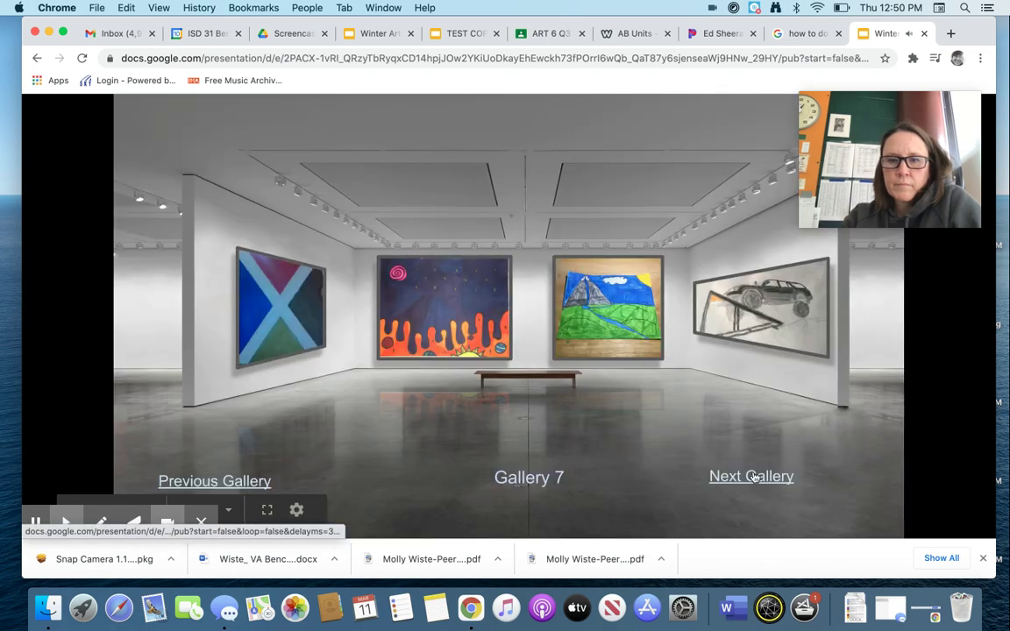
left_click(746, 478)
left_click(743, 483)
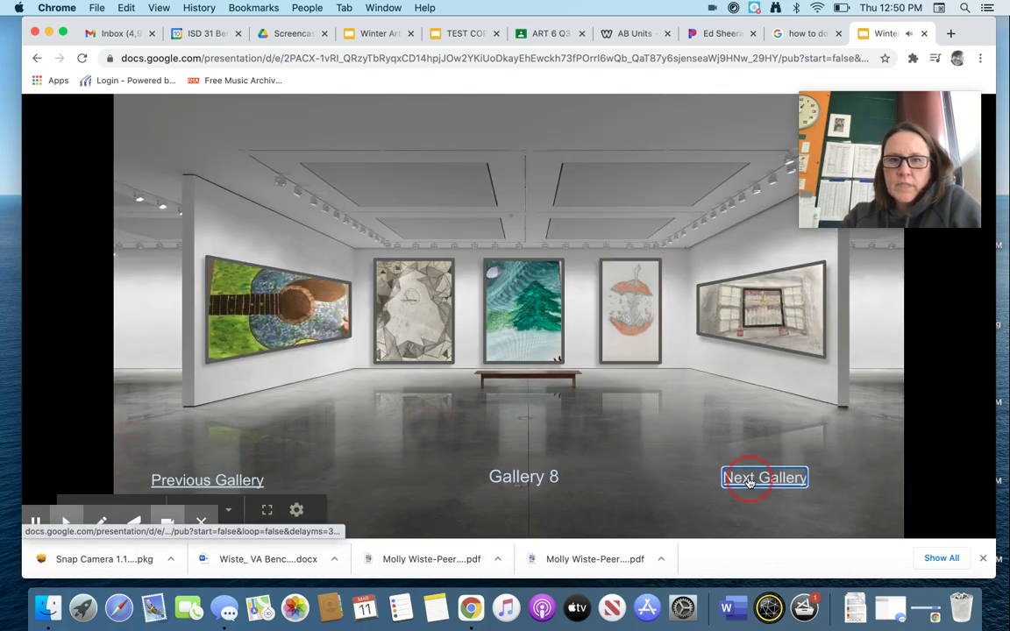
left_click(746, 474)
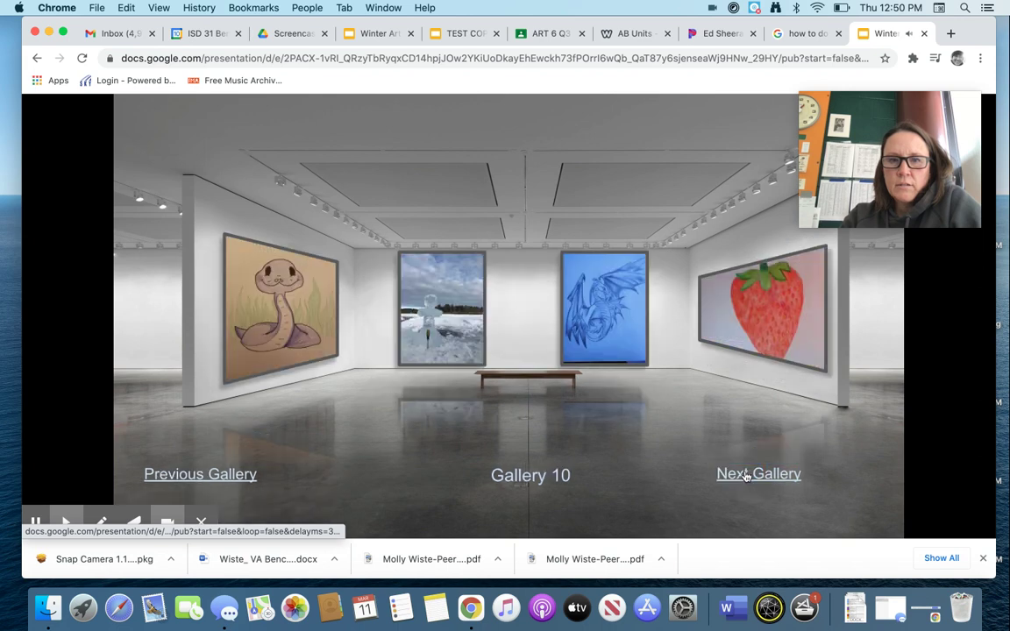
left_click(745, 475)
left_click(745, 477)
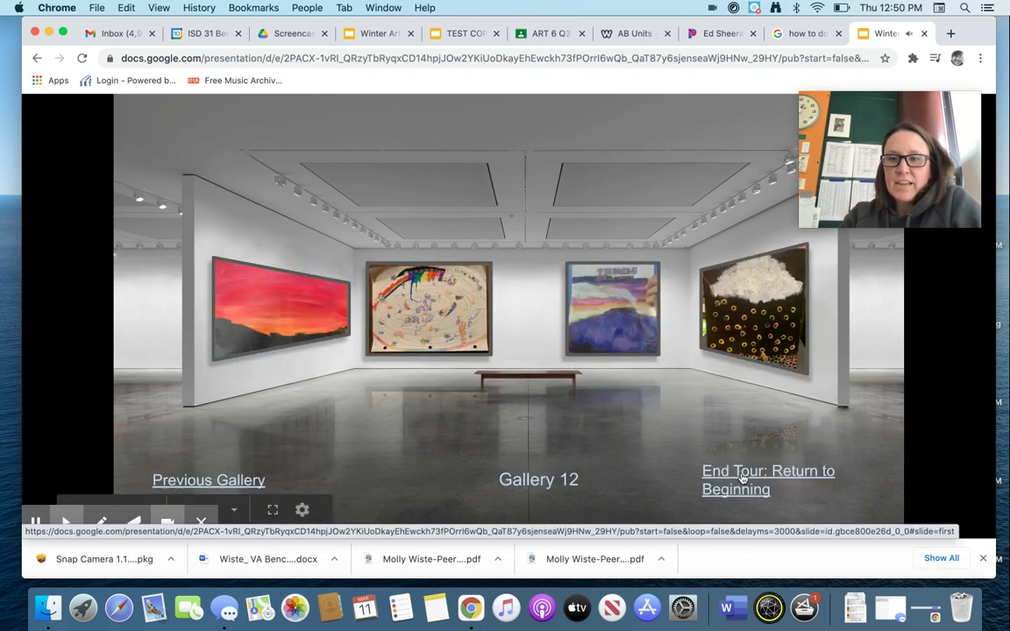
left_click(741, 477)
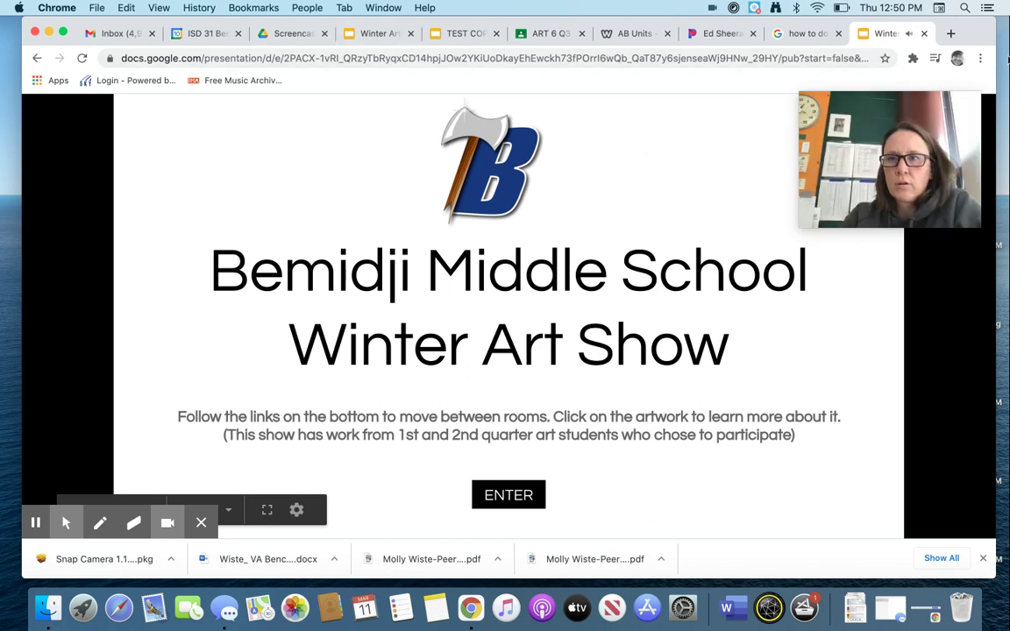
left_click(925, 34)
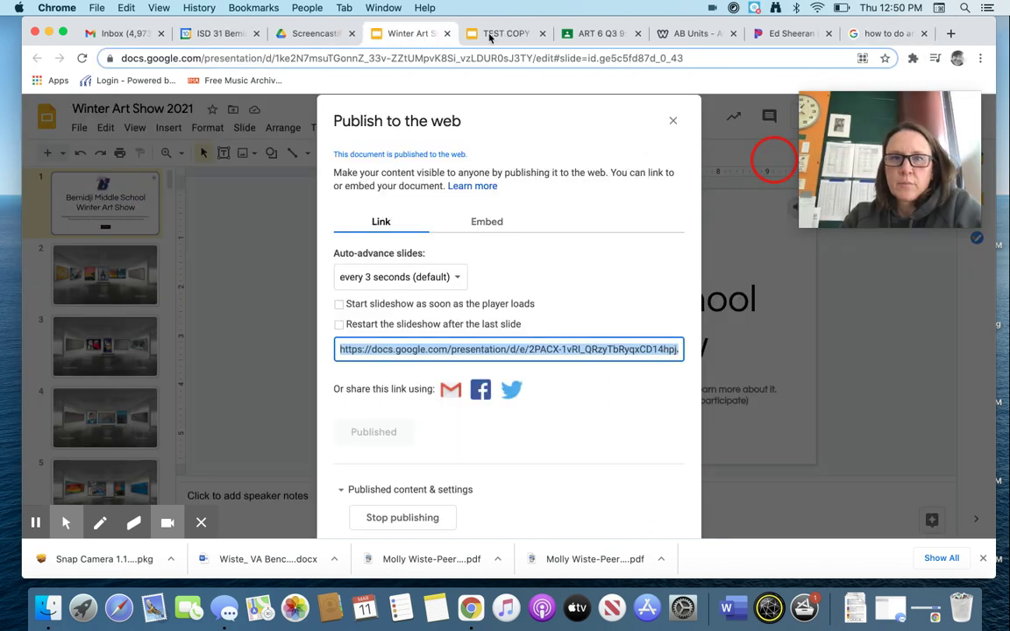
Dismiss the Publish to the web dialog and reopen TEST COPY at slide 2, Gallery 1.
left_click(672, 121)
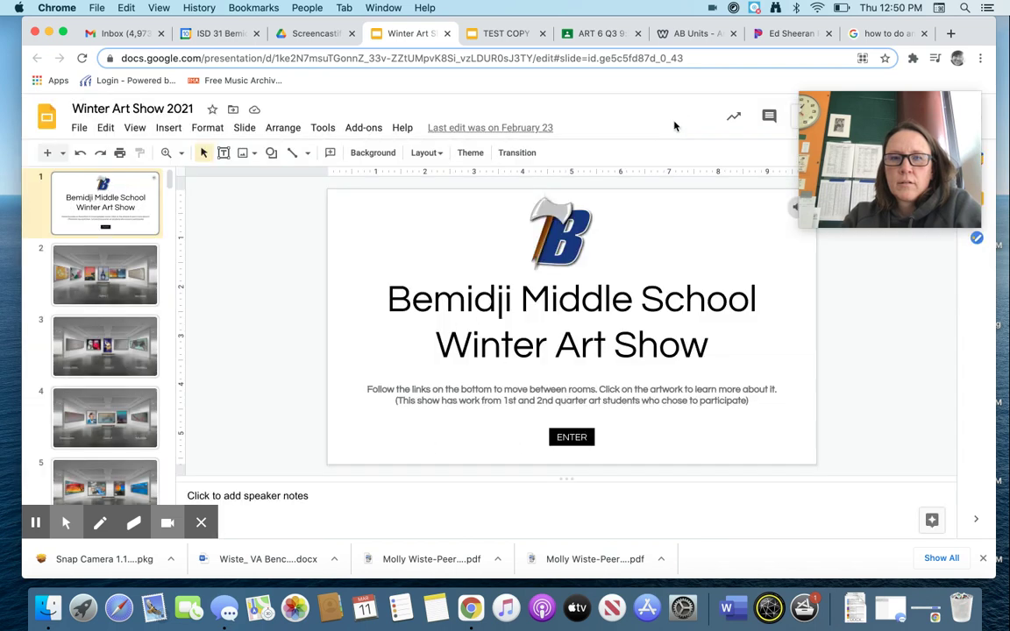
left_click(494, 33)
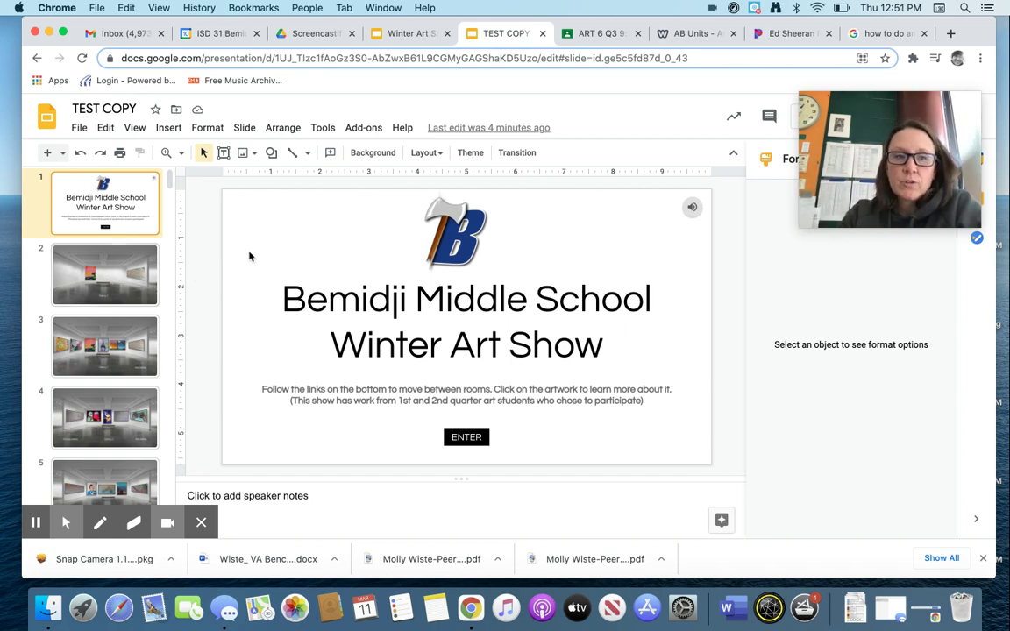
left_click(111, 281)
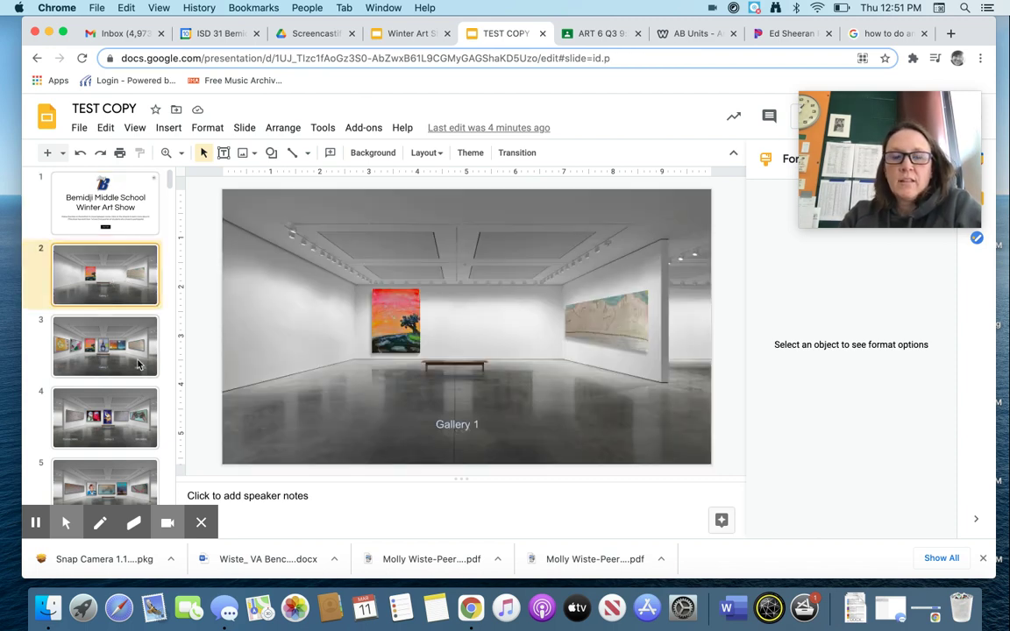
mouse_move(40, 524)
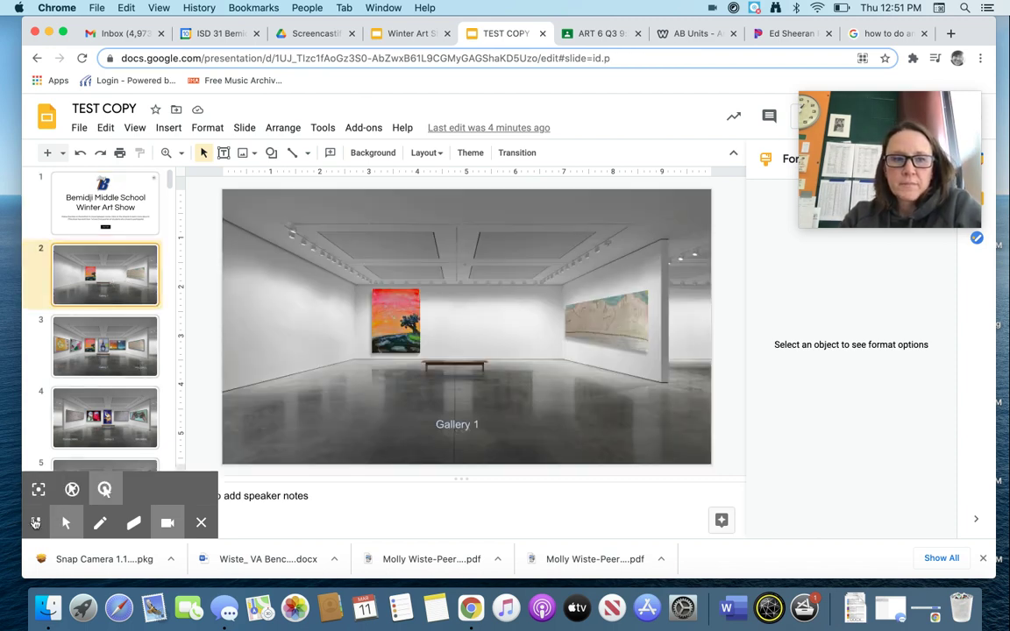